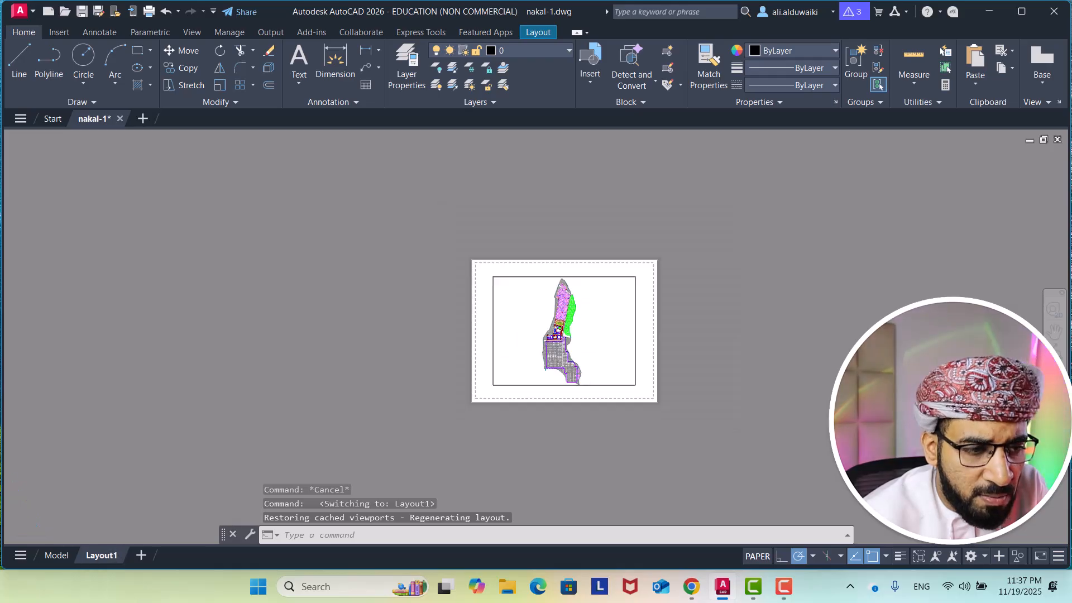
Add a second layout to the drawing after Layout1
scroll(577, 335, "up", 2)
left_click(584, 235)
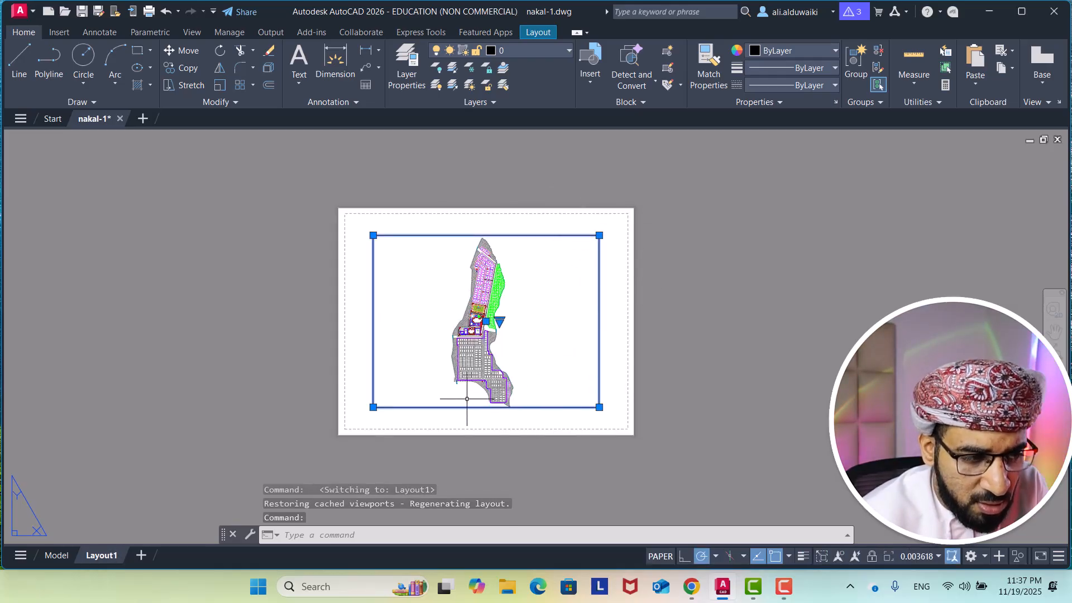
left_click(141, 555)
left_click(144, 555)
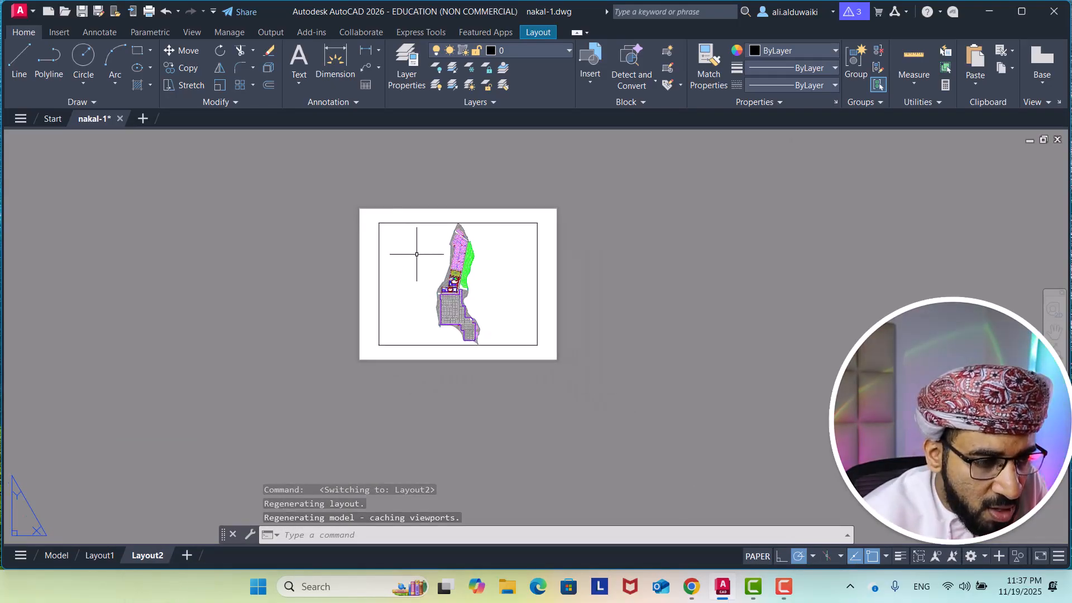
Inspect the new layout's sheet and select its default viewport frame
scroll(417, 254, "up", 4)
scroll(581, 282, "down", 6)
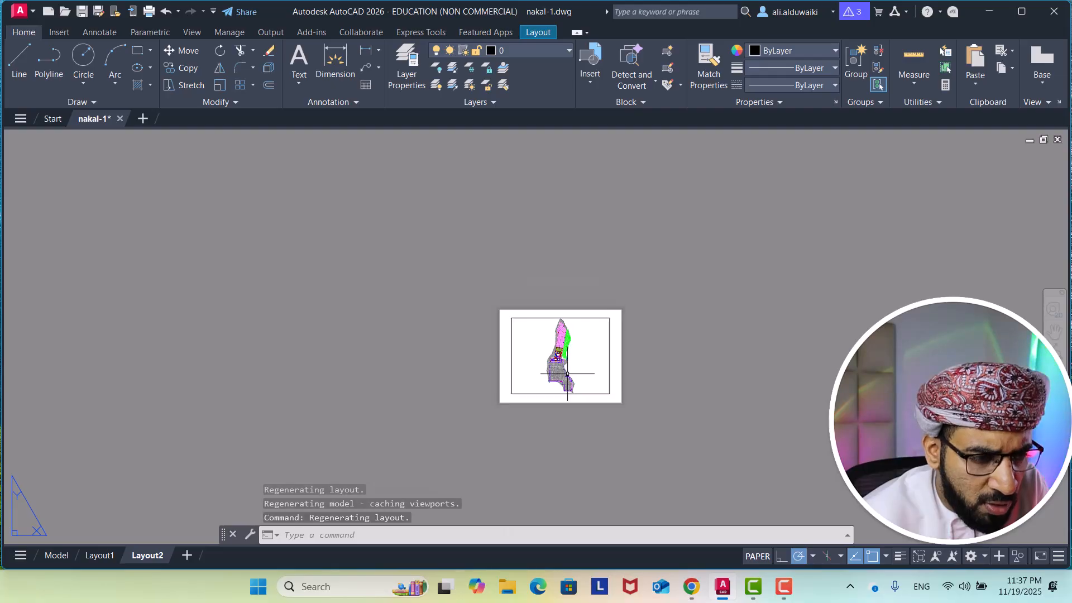
scroll(567, 373, "up", 6)
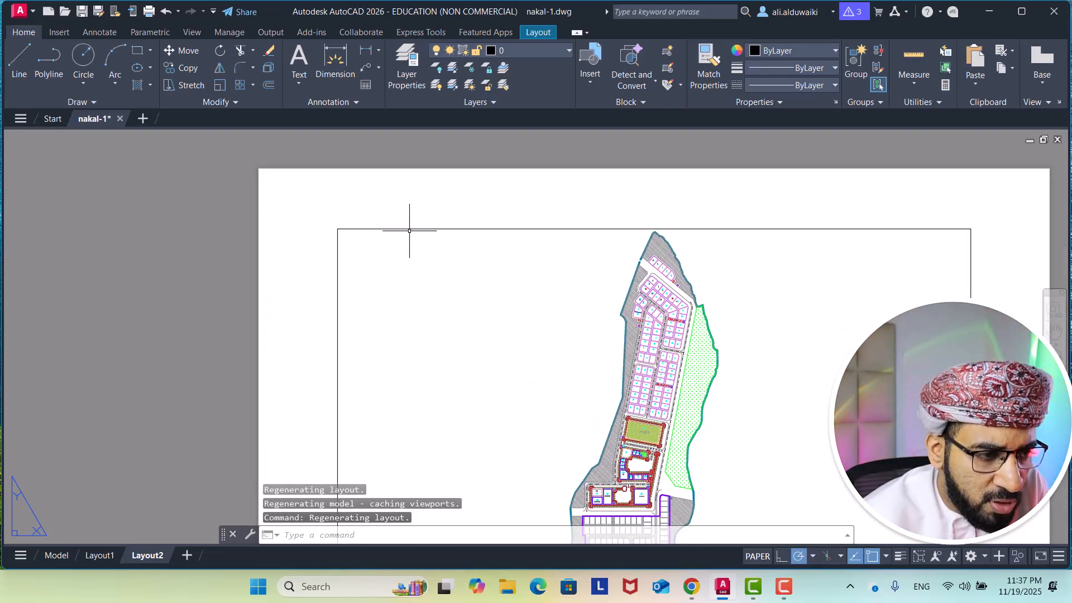
left_click(410, 230)
scroll(438, 282, "down", 5)
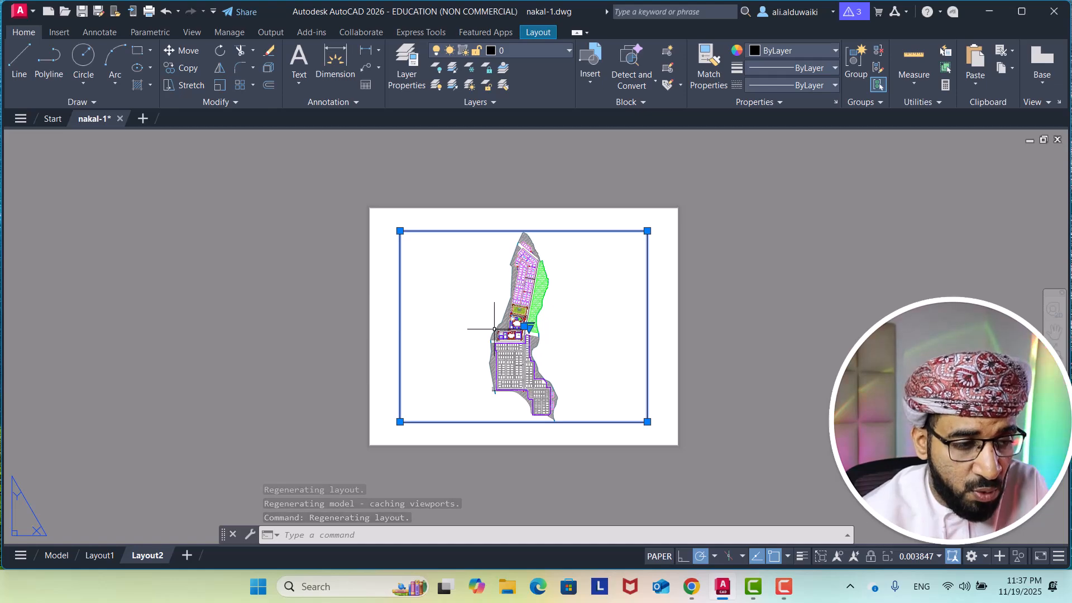
Check the site plan in model space, then return to Layout1 and inspect its viewport frame
left_click(56, 555)
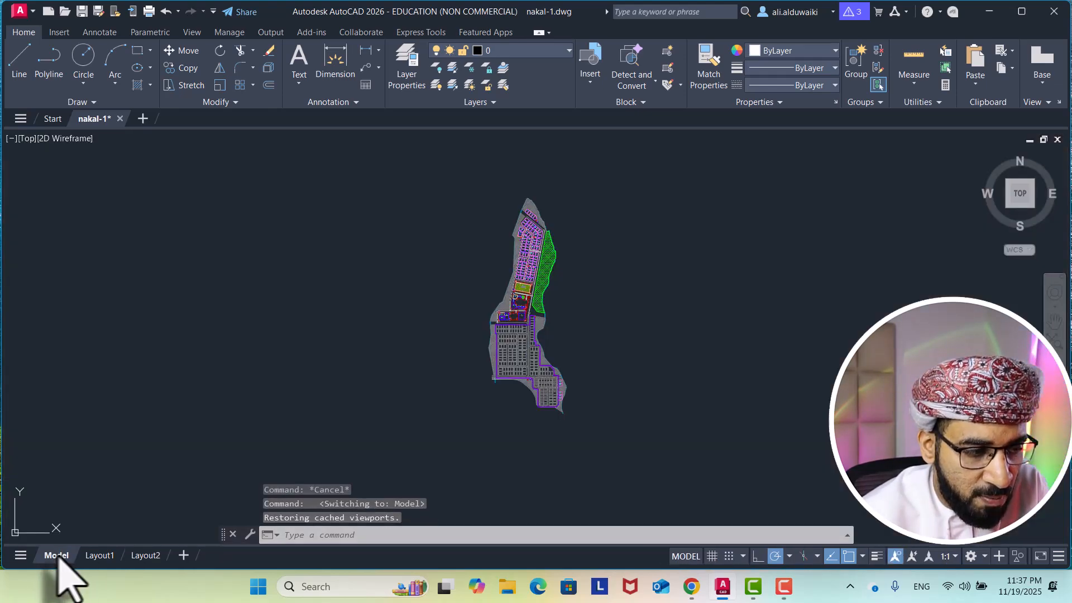
left_click(100, 555)
left_click(424, 238)
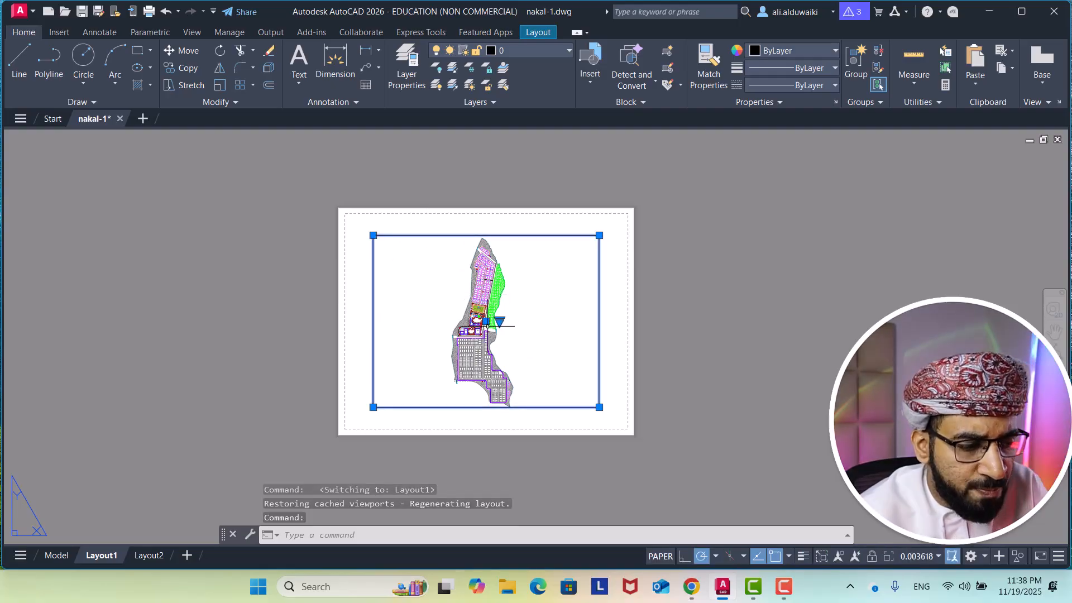
key("Escape")
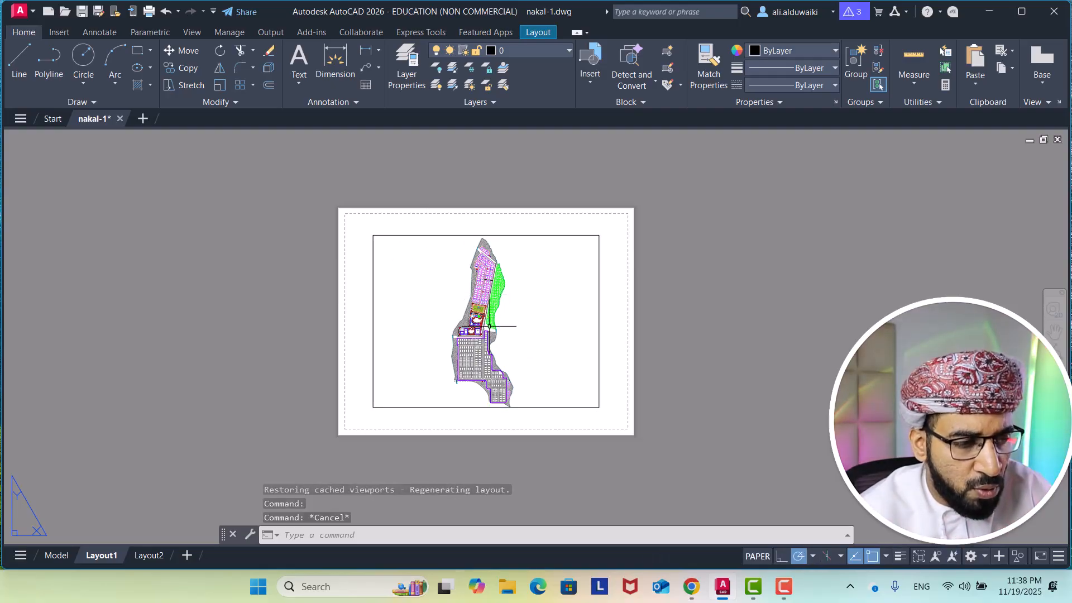
Activate Layout1's viewport, place the whole site plan in its right half, and return to paper space
double_click(442, 310)
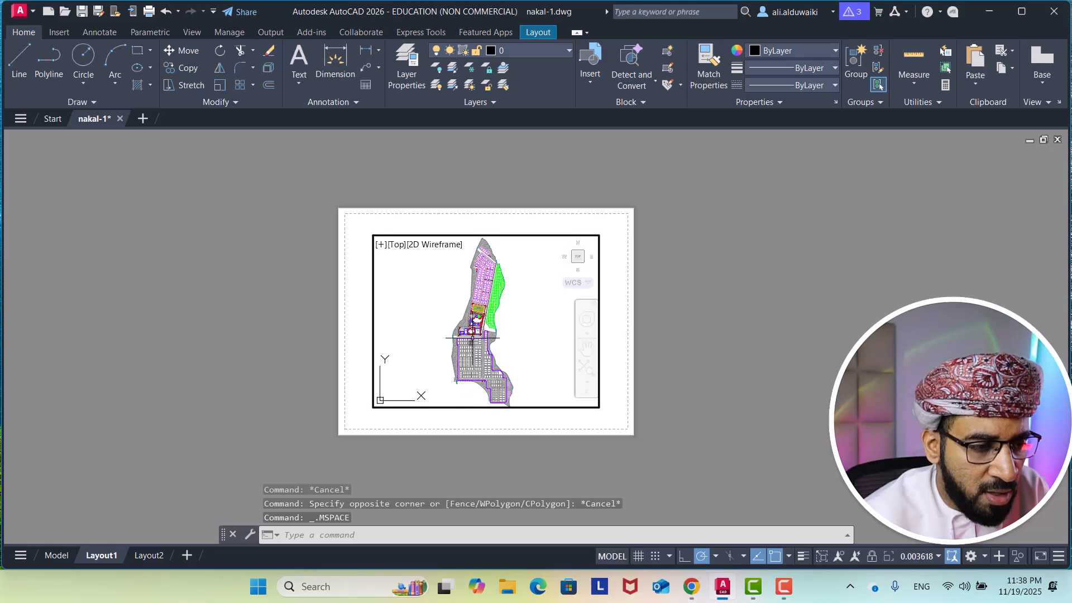
scroll(472, 337, "down", 3)
scroll(475, 342, "up", 3)
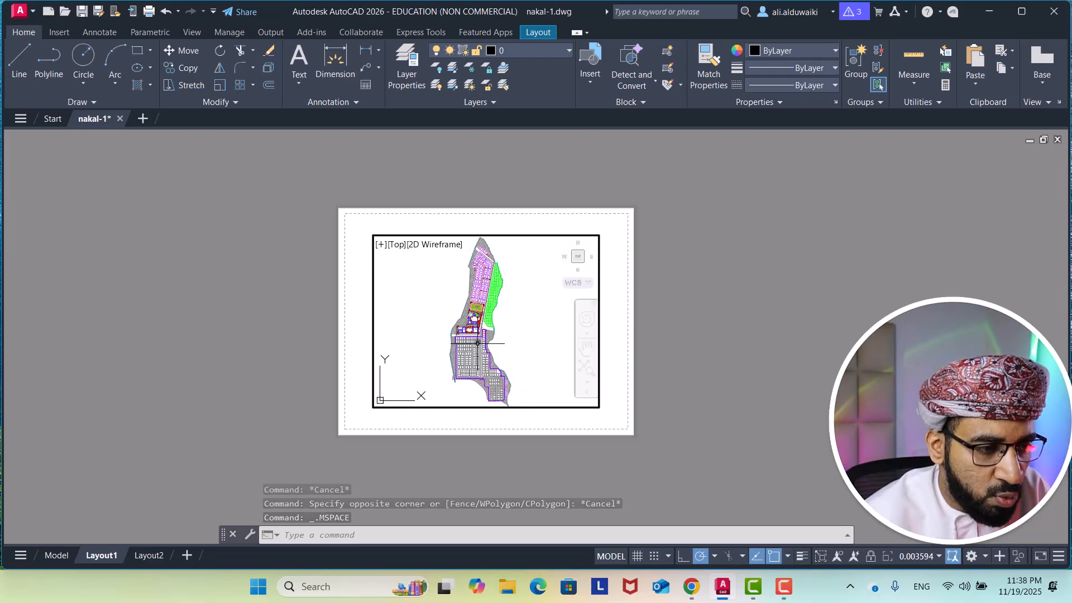
scroll(481, 343, "down", 3)
scroll(485, 343, "up", 3)
scroll(488, 343, "down", 3)
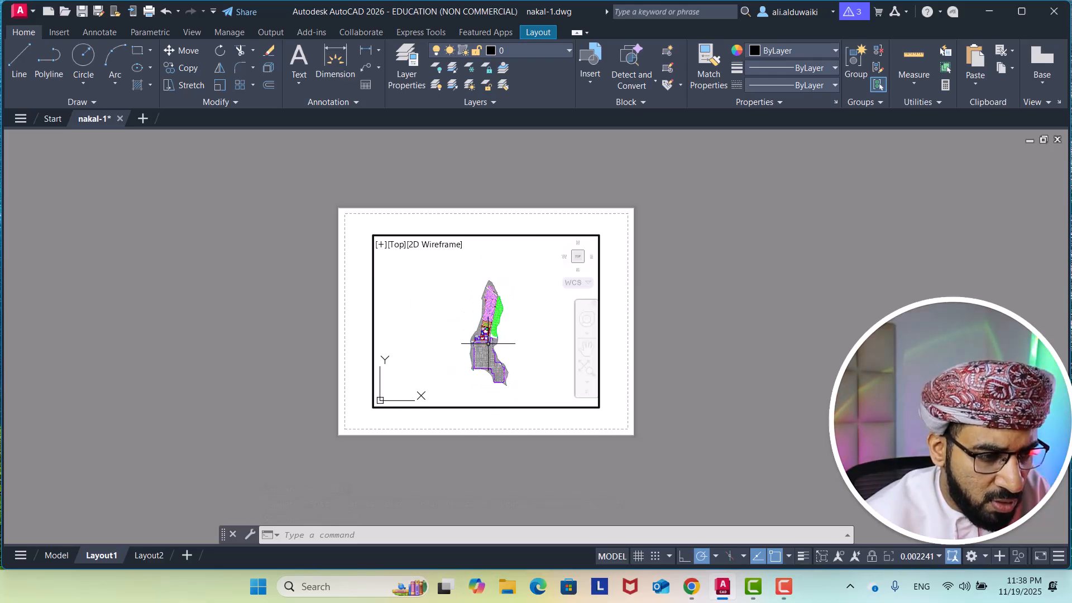
mouse_move(488, 343)
middle_mouse_down()
mouse_move(506, 318)
mouse_move(455, 340)
mouse_move(508, 298)
mouse_move(512, 334)
middle_mouse_up()
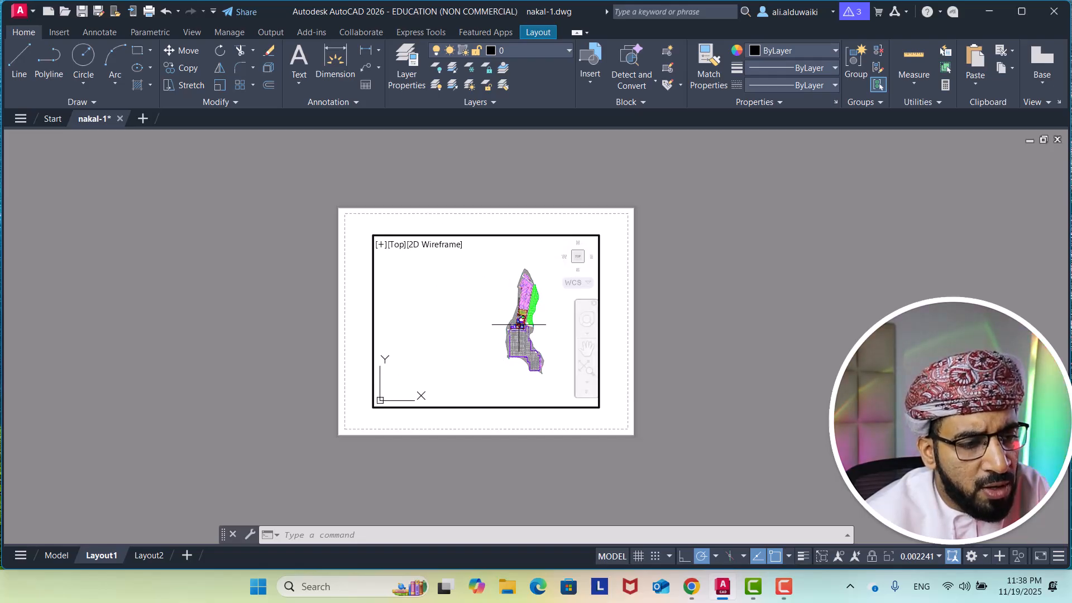
scroll(519, 324, "up", 12)
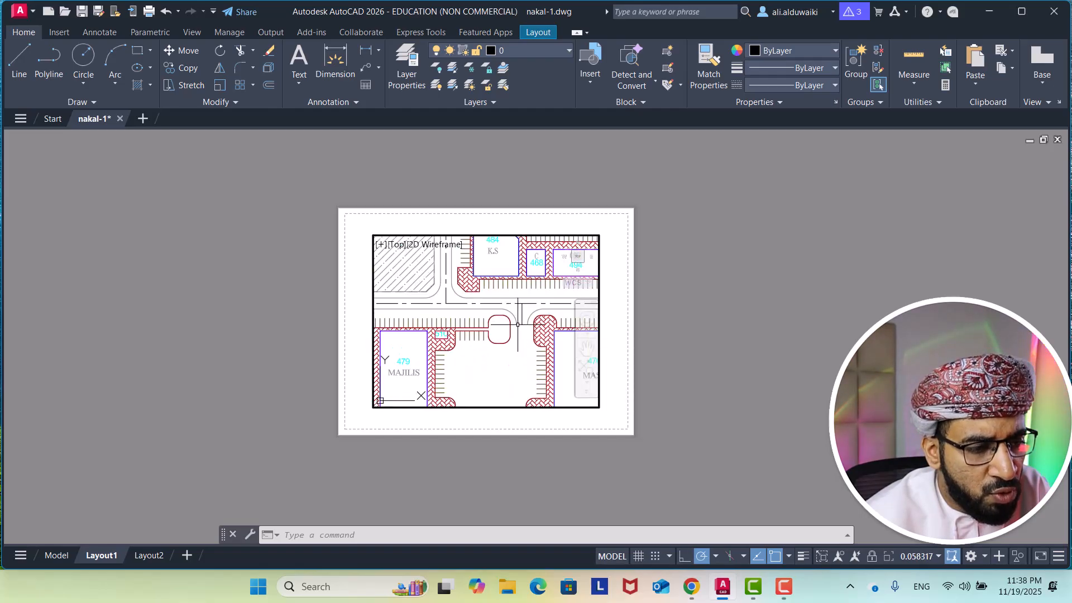
scroll(518, 324, "down", 15)
scroll(516, 326, "up", 2)
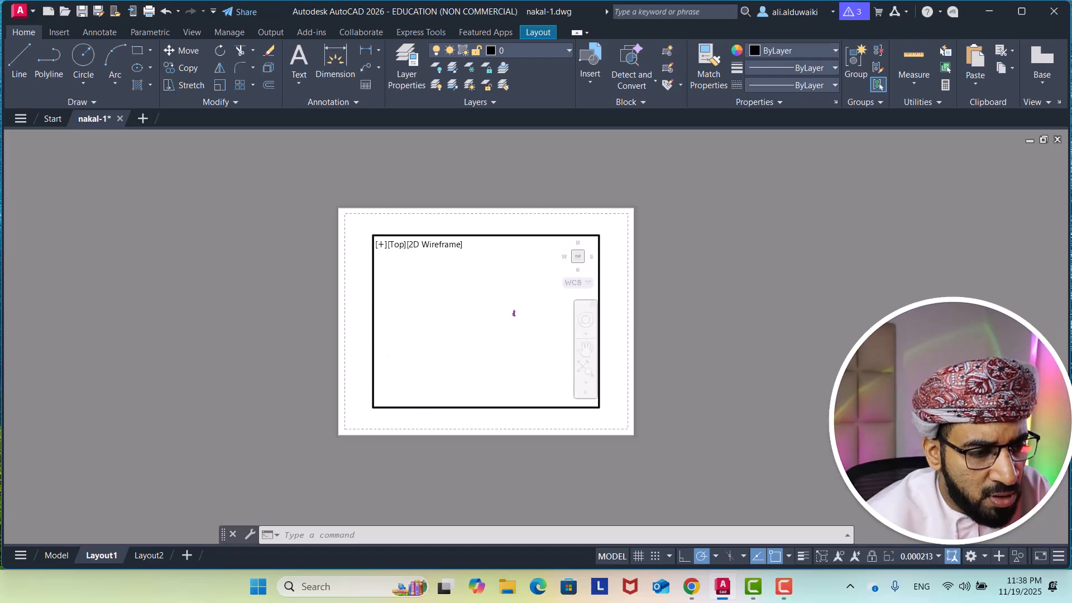
scroll(512, 295, "up", 6)
mouse_move(524, 334)
middle_mouse_down()
mouse_move(544, 295)
mouse_move(524, 326)
middle_mouse_up()
scroll(536, 299, "down", 2)
scroll(509, 335, "up", 2)
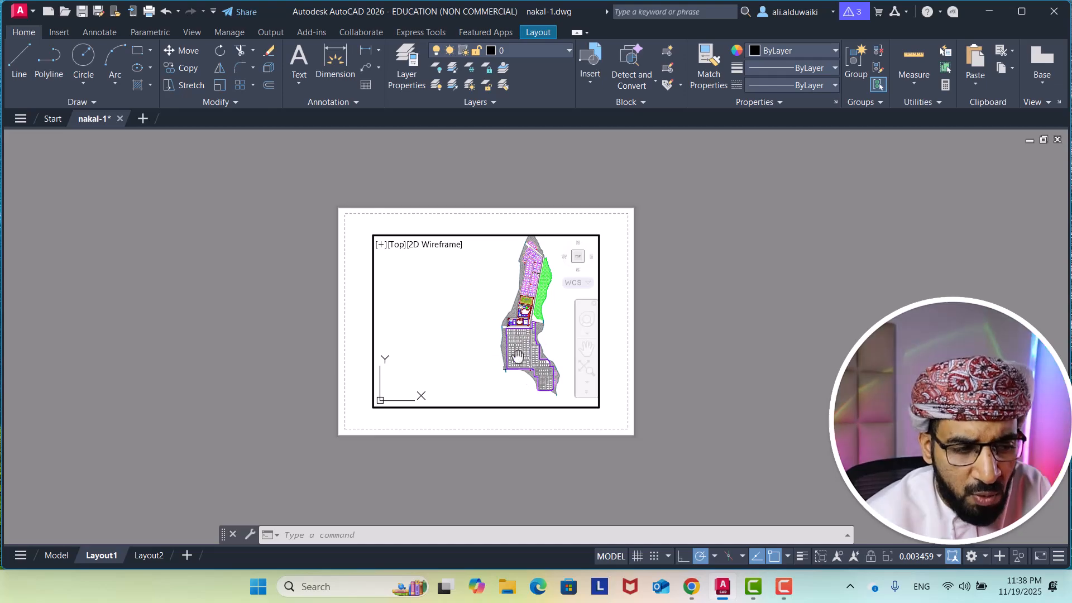
middle_click_drag(518, 350, 529, 364)
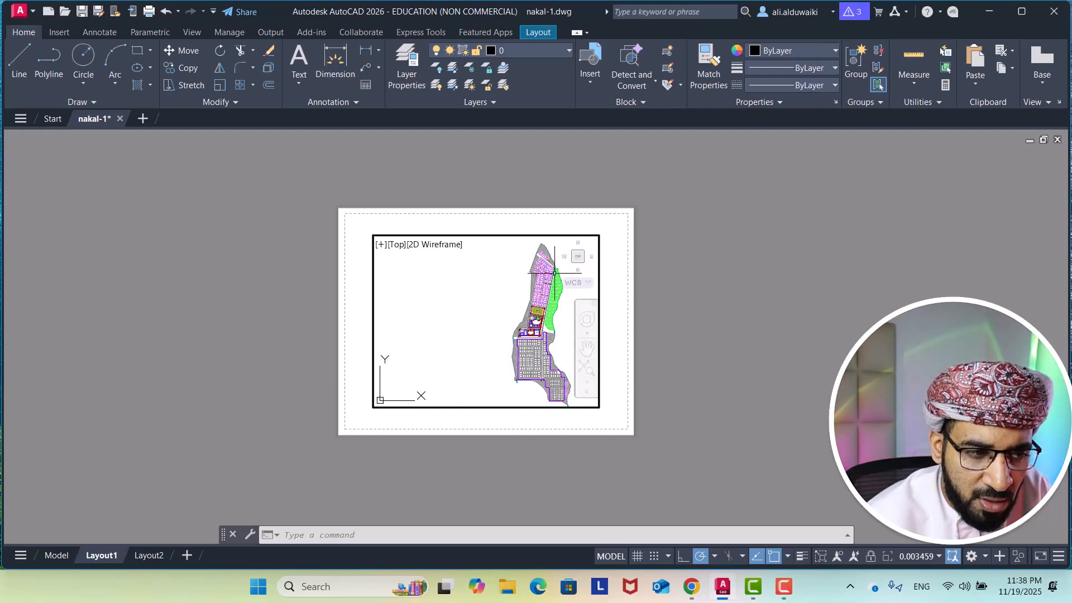
double_click(606, 266)
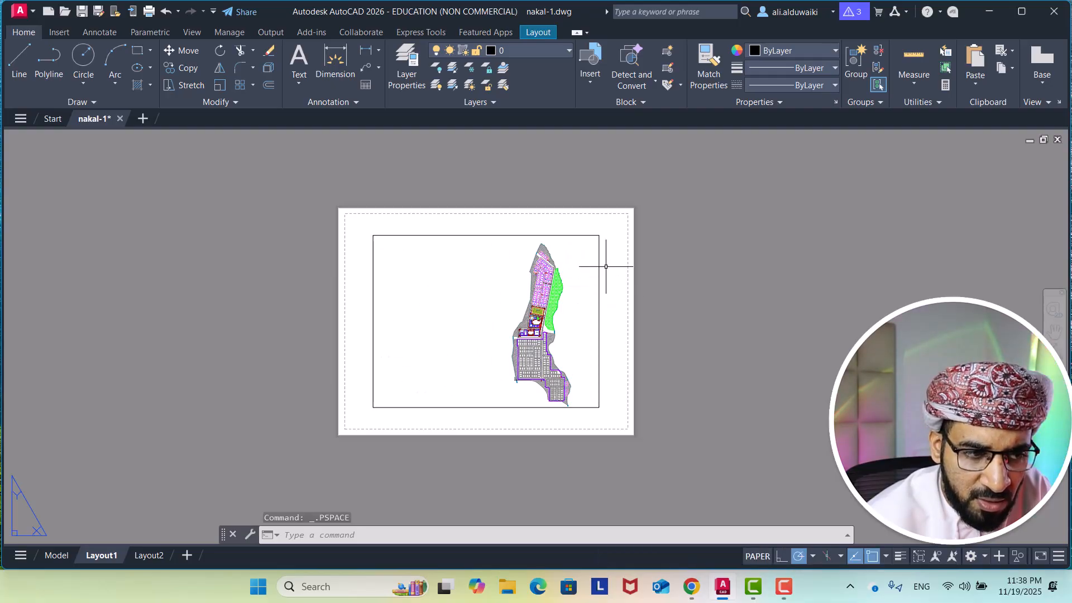
Draw a circle with a radius of about 1.6 in the upper-left empty area of Layout1's viewport
middle_click_drag(494, 335, 500, 382)
scroll(534, 304, "down", 2)
scroll(522, 381, "up", 2)
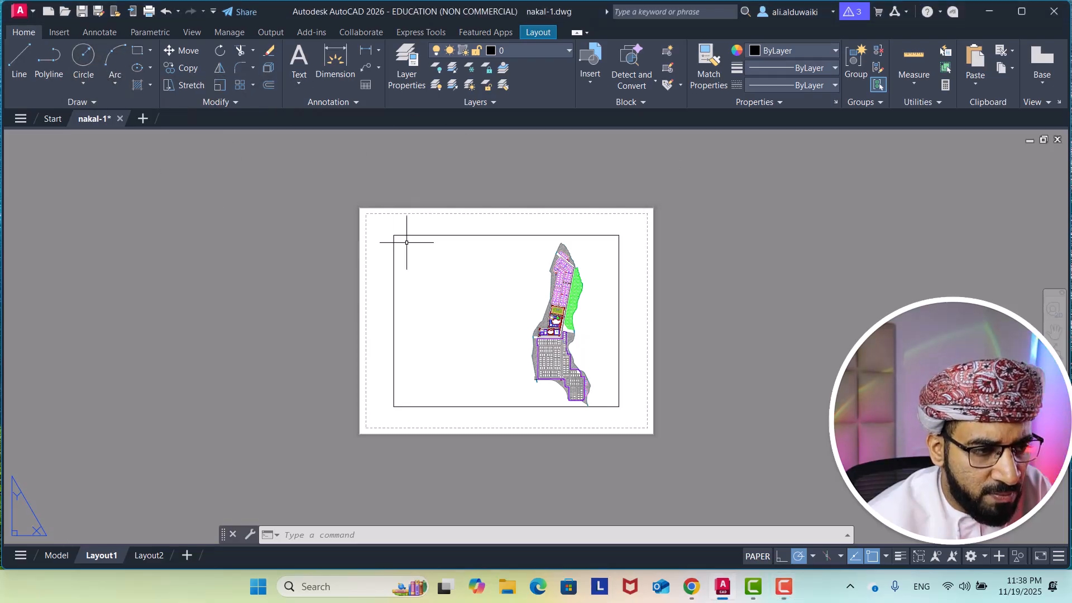
left_click(86, 64)
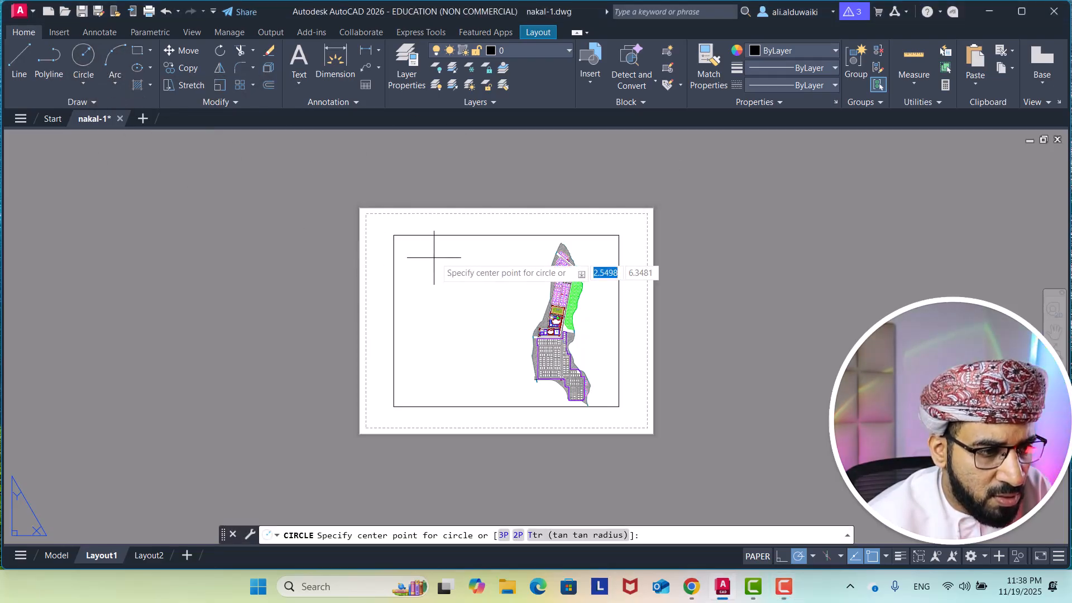
left_click(463, 286)
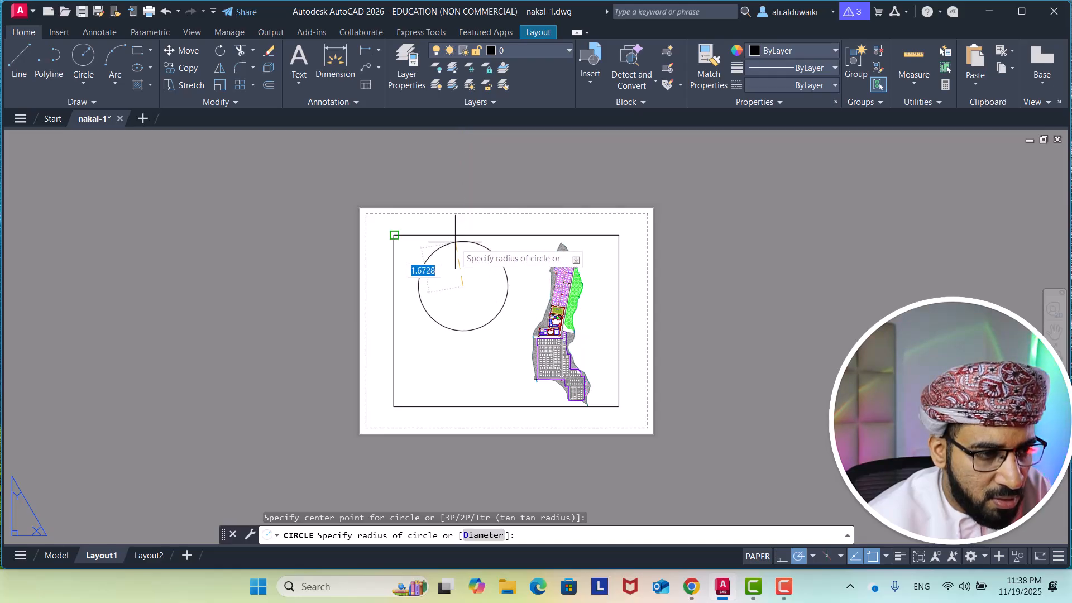
scroll(455, 243, "up", 2)
left_click(456, 244)
scroll(468, 286, "down", 3)
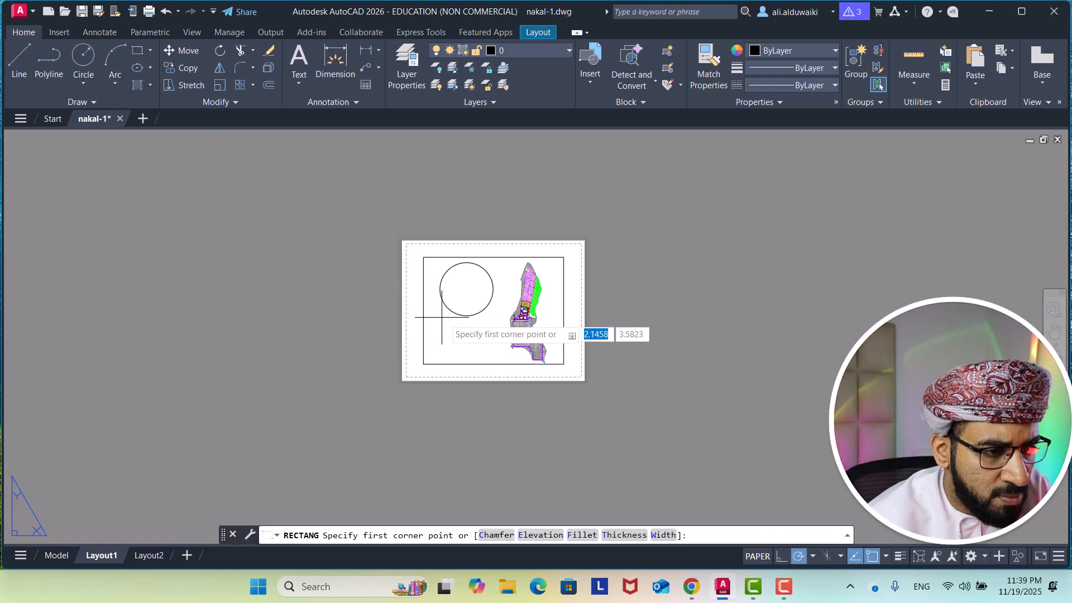
Turn object snap off and draw a rectangle about 4.7 by 2.5 below the circle, beside the site plan
scroll(433, 346, "up", 2)
scroll(413, 300, "up", 2)
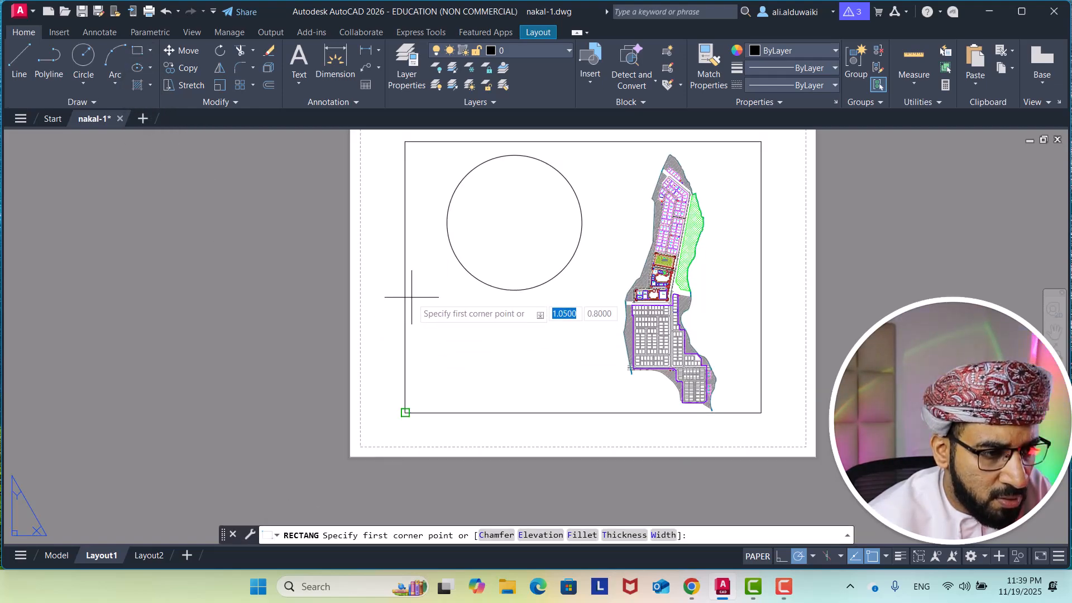
scroll(416, 296, "up", 4)
scroll(421, 298, "down", 4)
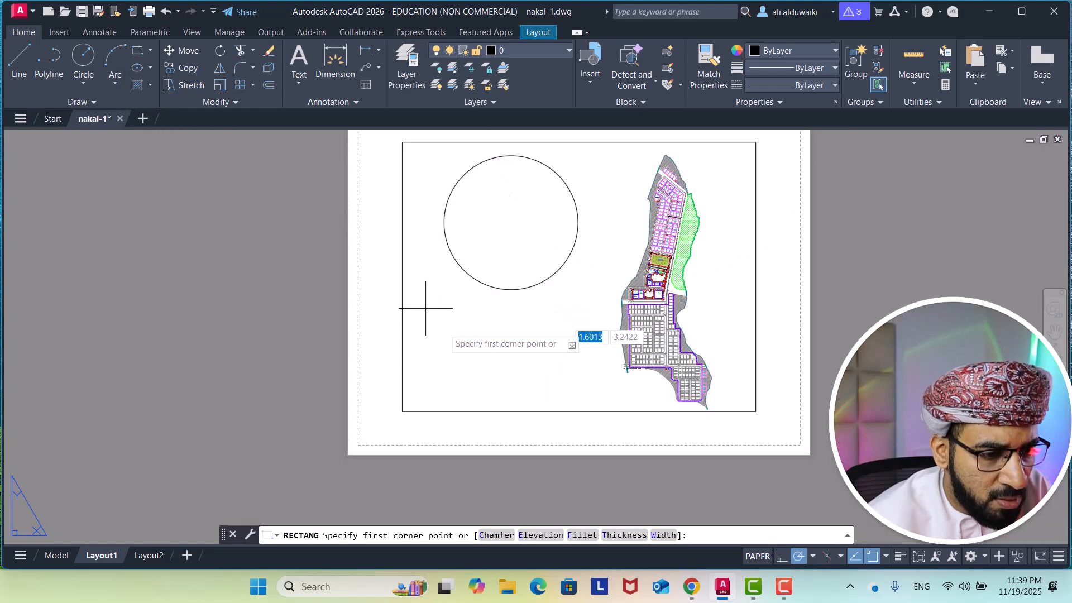
left_click(872, 556)
scroll(419, 304, "down", 2)
scroll(404, 276, "up", 2)
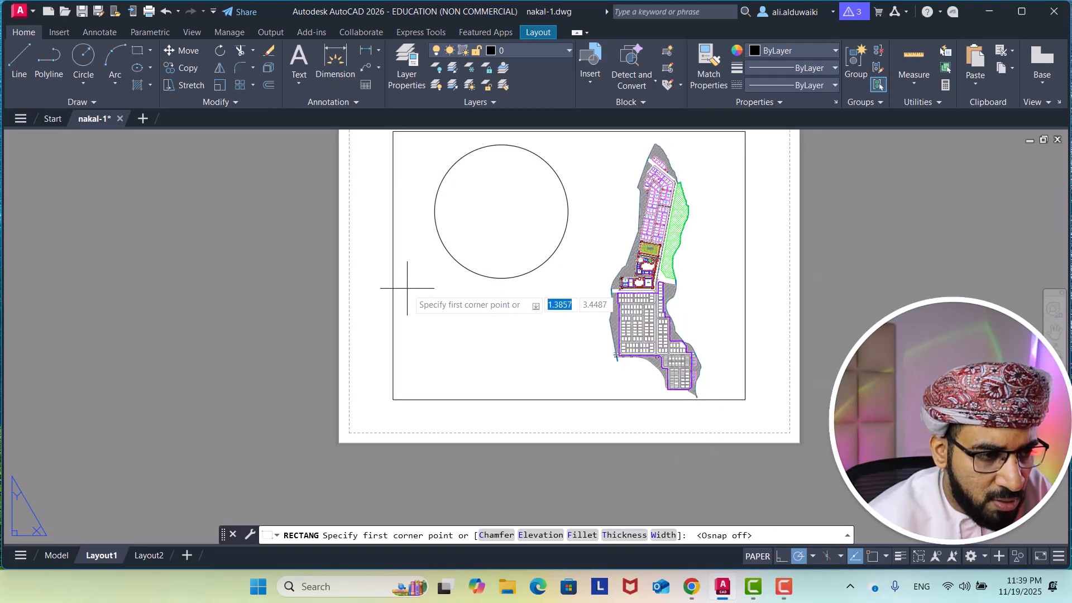
left_click(405, 284)
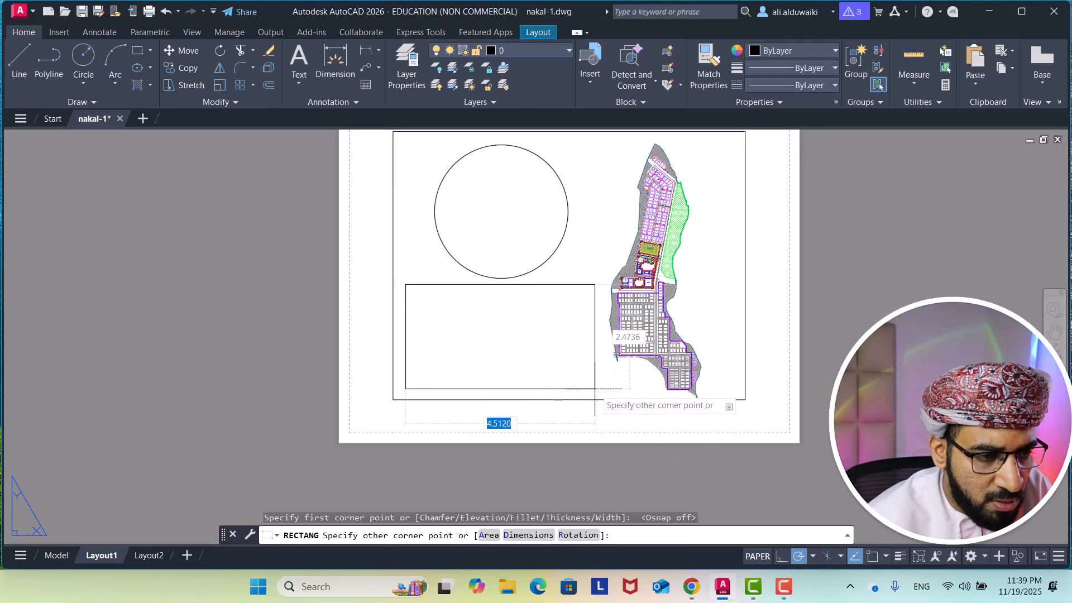
left_click(603, 391)
scroll(603, 391, "down", 3)
scroll(473, 342, "up", 2)
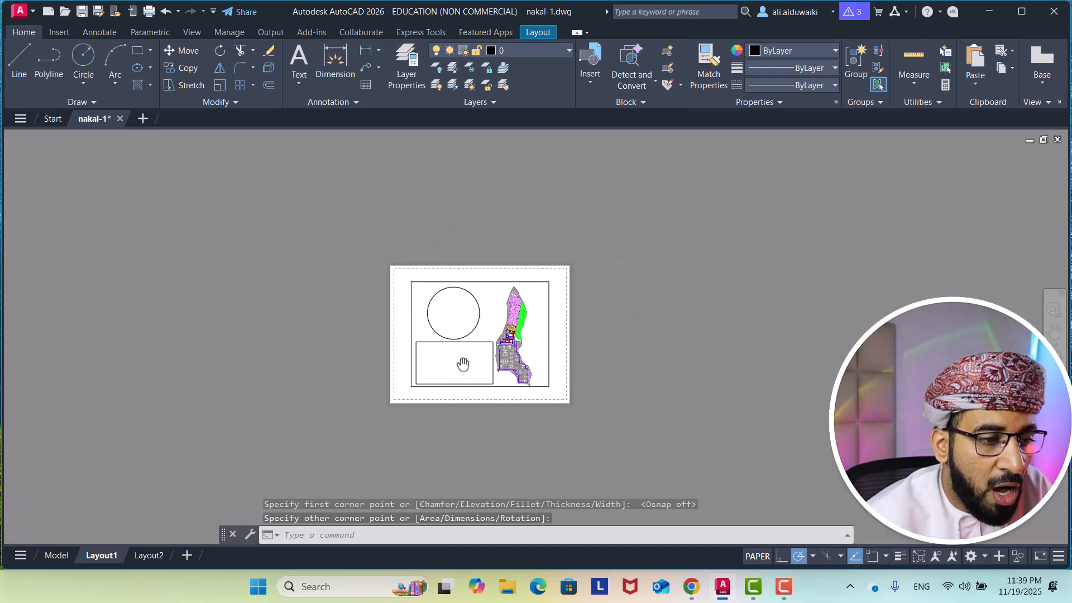
Examine the circle, the rectangle and the site plan on the Layout1 sheet
scroll(547, 287, "up", 4)
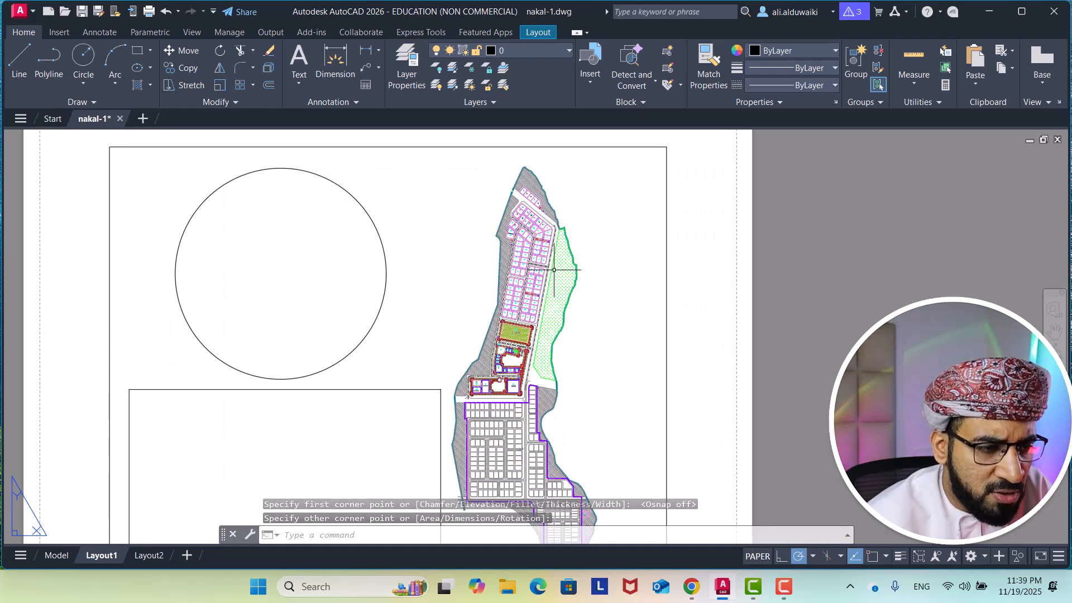
scroll(558, 279, "up", 3)
scroll(401, 275, "down", 3)
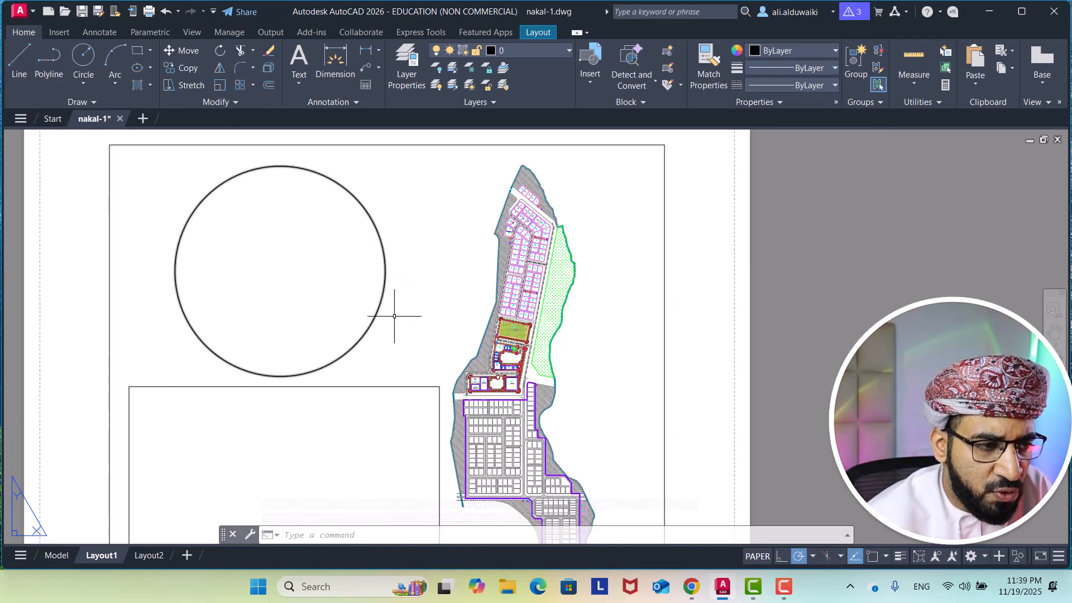
scroll(396, 395, "down", 2)
scroll(414, 397, "down", 2)
middle_click_drag(397, 406, 407, 411)
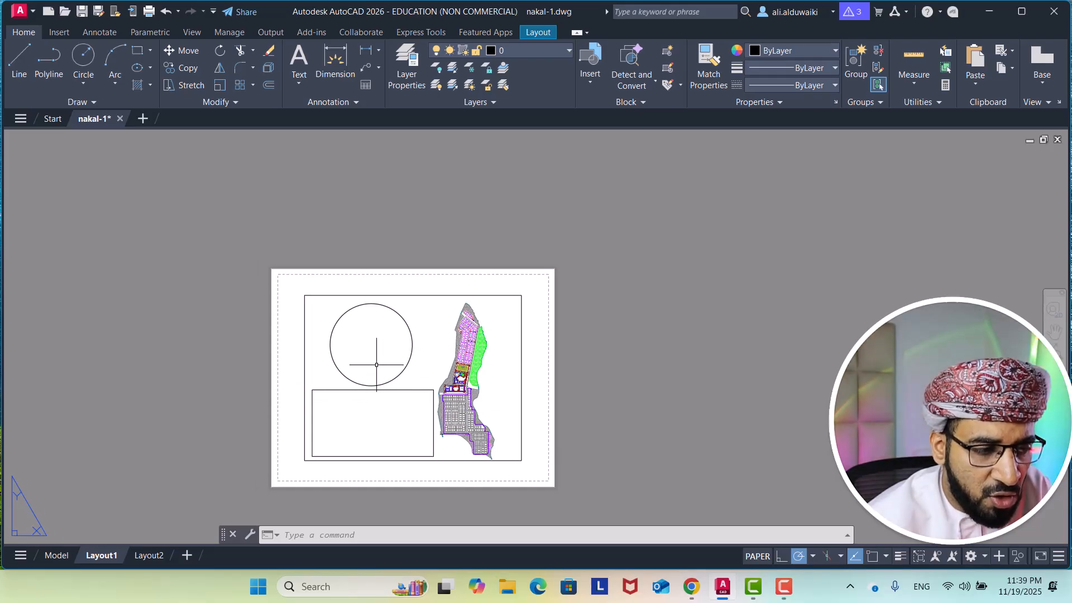
scroll(371, 378, "up", 1)
scroll(411, 407, "down", 1)
middle_click_drag(412, 407, 350, 396)
scroll(383, 397, "up", 2)
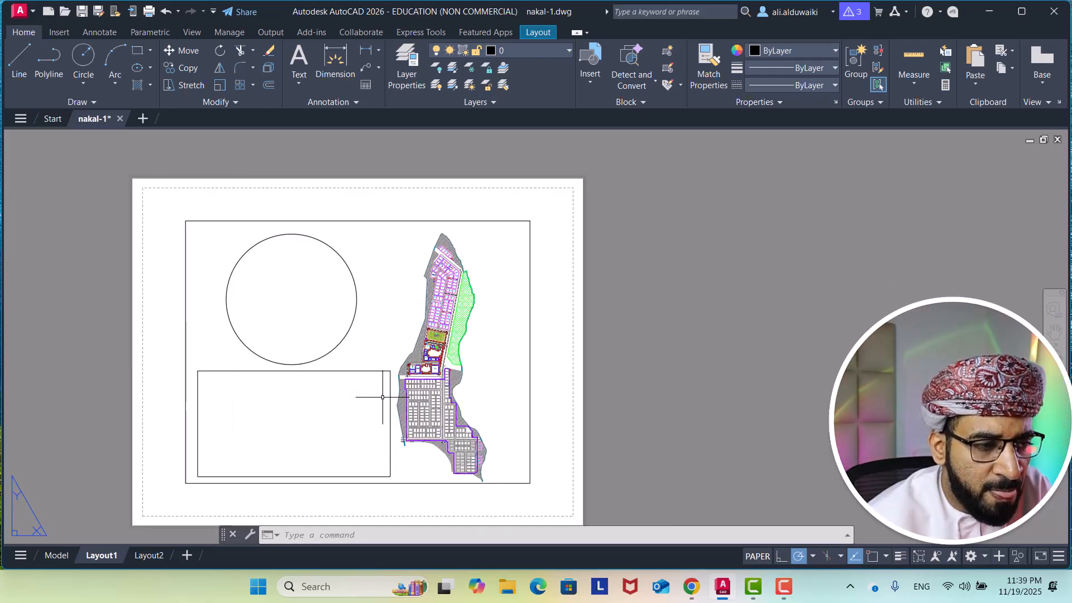
scroll(362, 381, "down", 2)
Convert the circle on Layout1 into a viewport using the Object viewport option
left_click(538, 34)
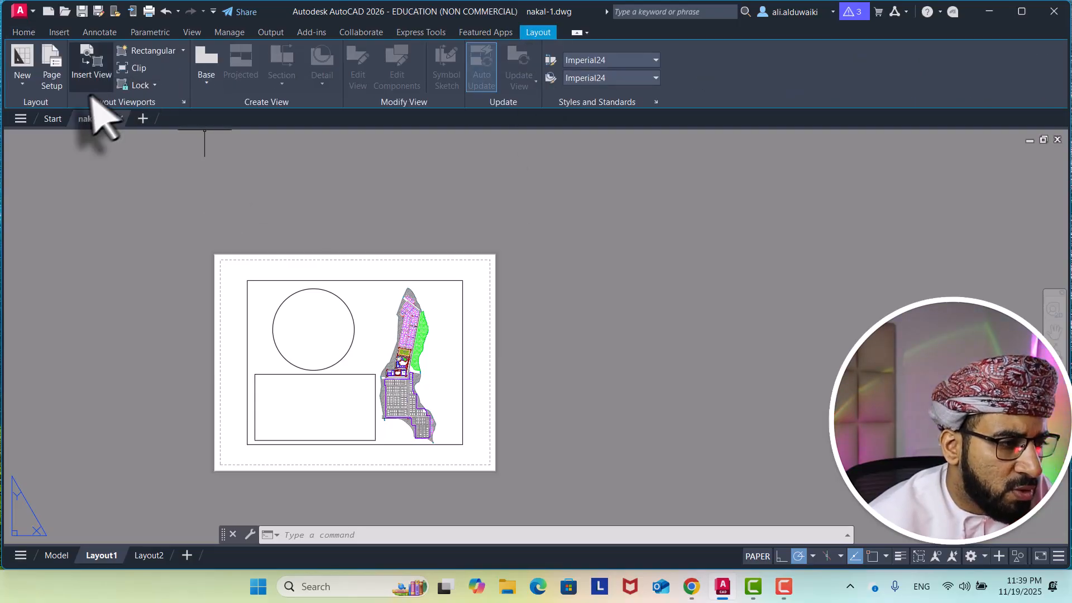
left_click(183, 50)
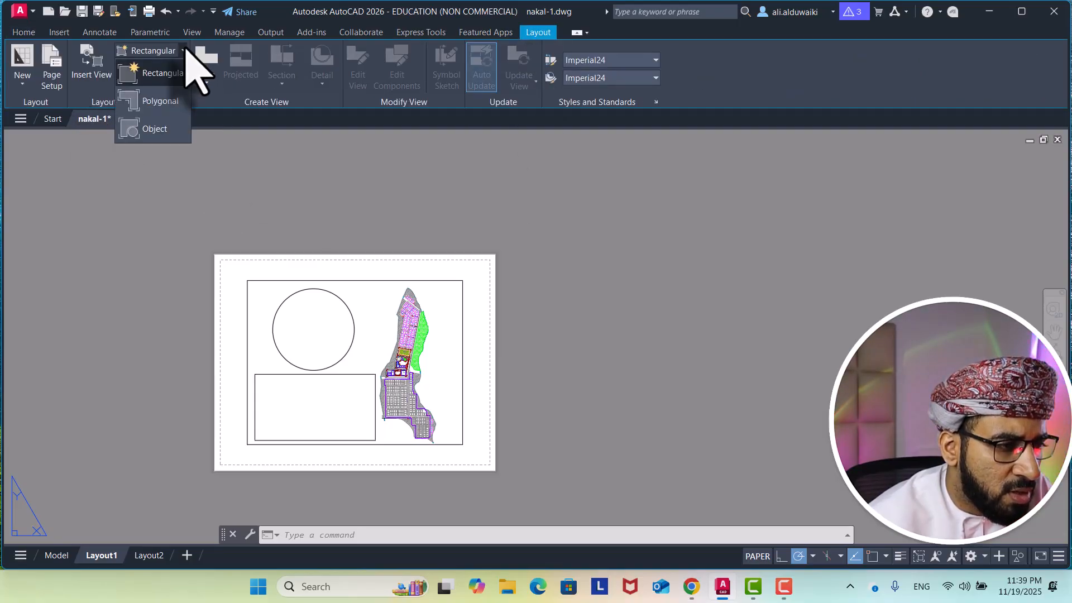
left_click(158, 130)
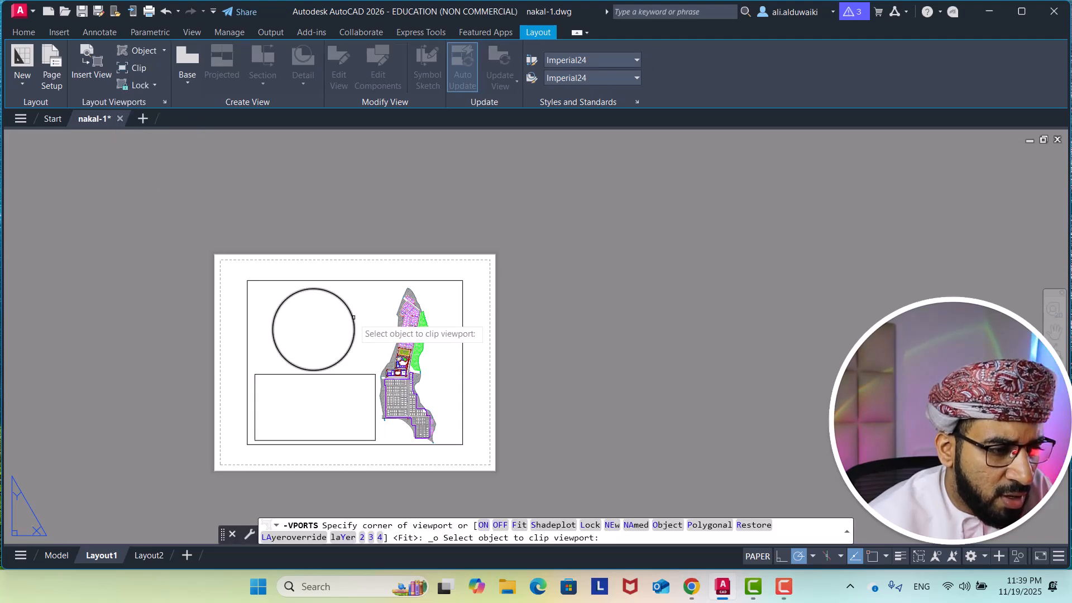
left_click(354, 329)
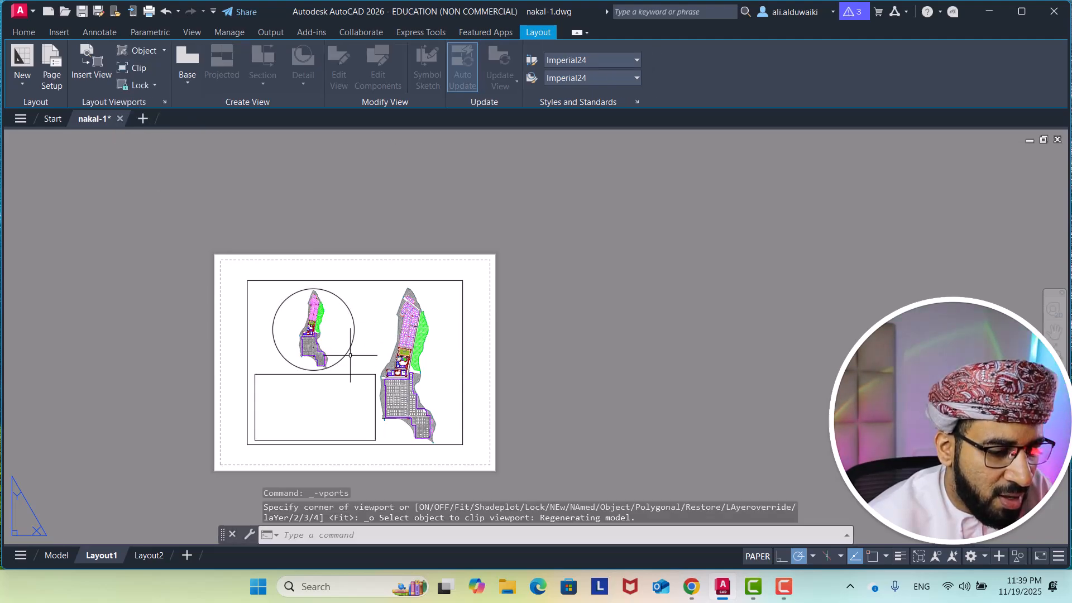
Convert the rectangle below the circular viewport on Layout1 into a viewport from an existing object
key("Return")
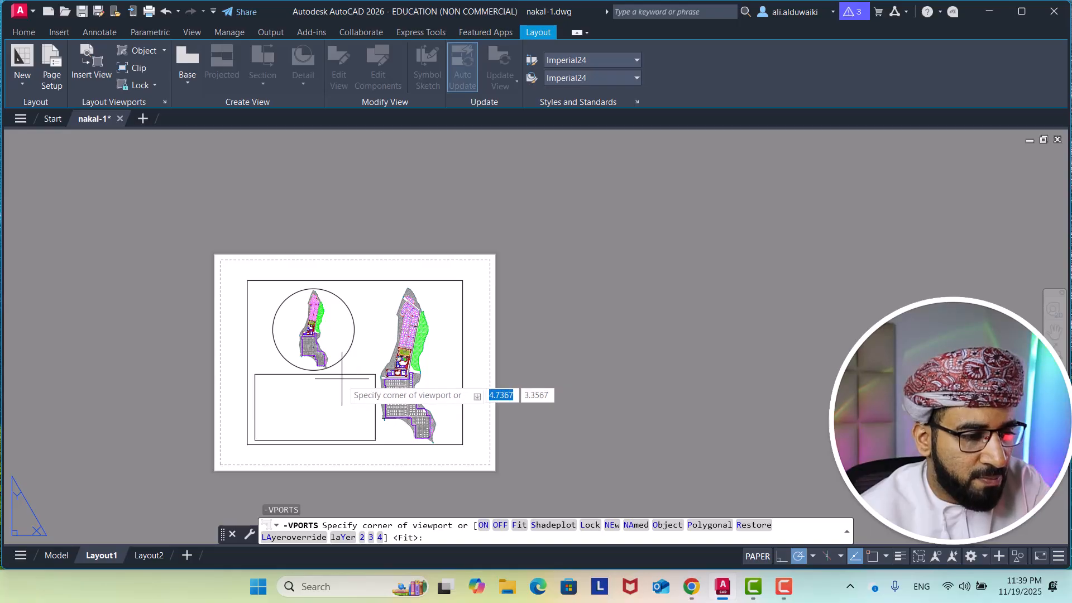
key("Escape")
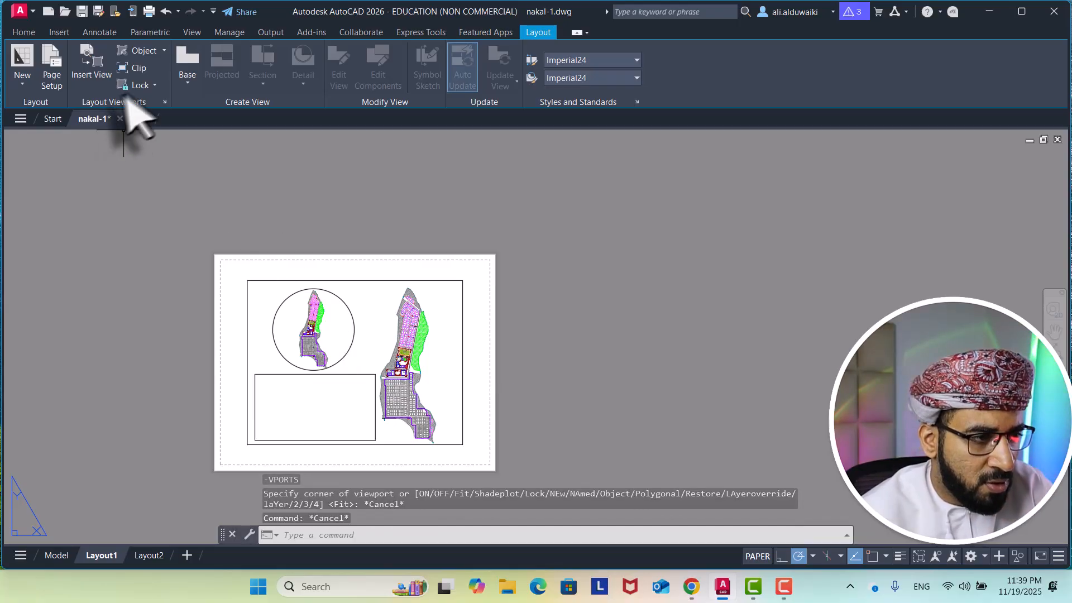
left_click(131, 68)
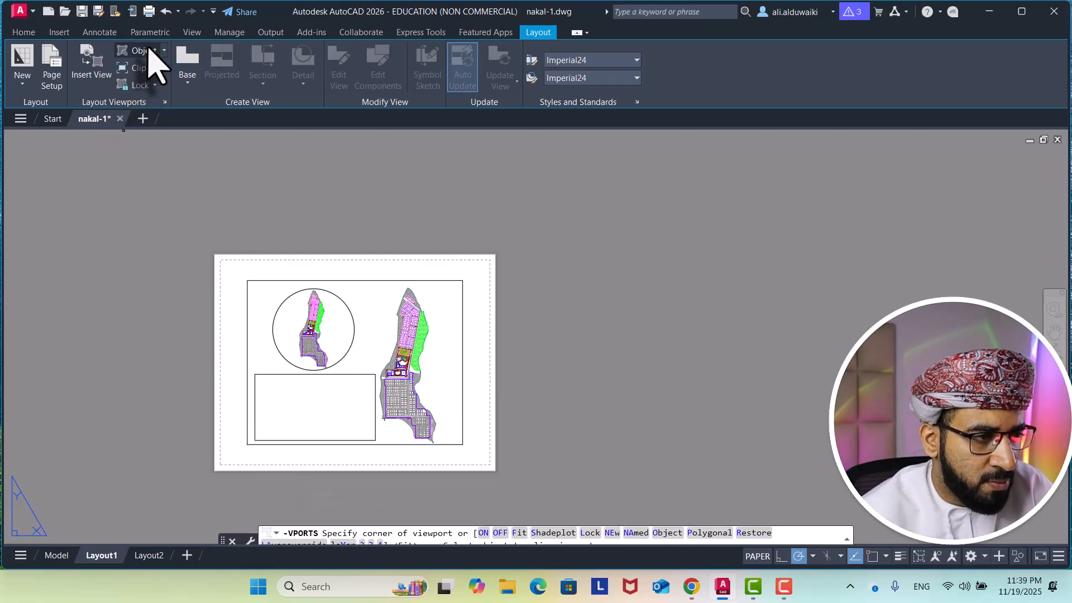
left_click(361, 375)
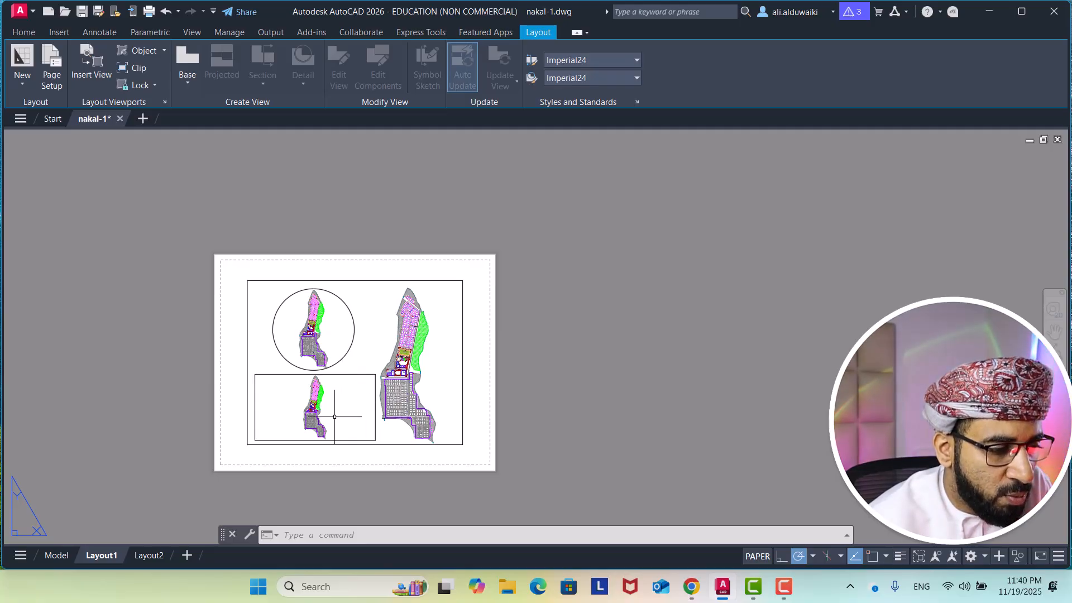
Examine the main, circular and rectangular viewports on the Layout1 sheet
scroll(334, 417, "up", 2)
scroll(363, 390, "down", 2)
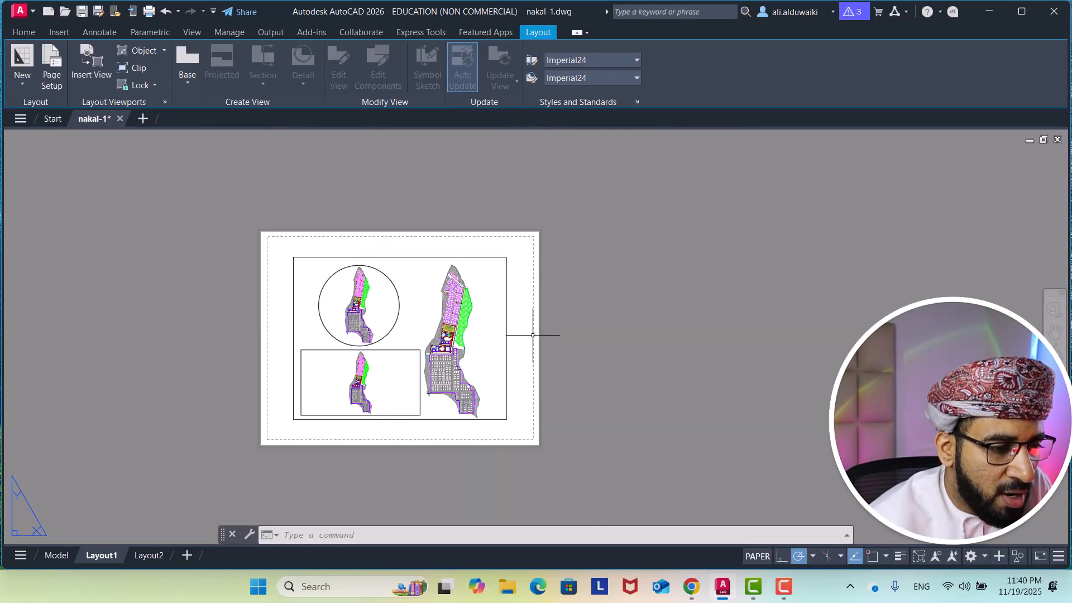
left_click(531, 373)
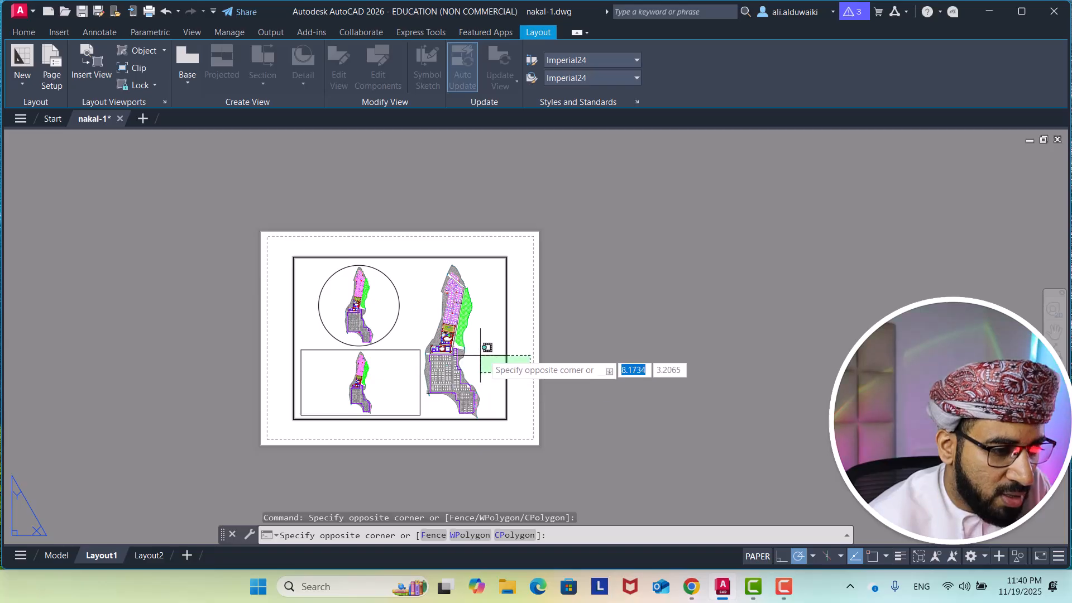
key("Escape")
scroll(475, 359, "up", 4)
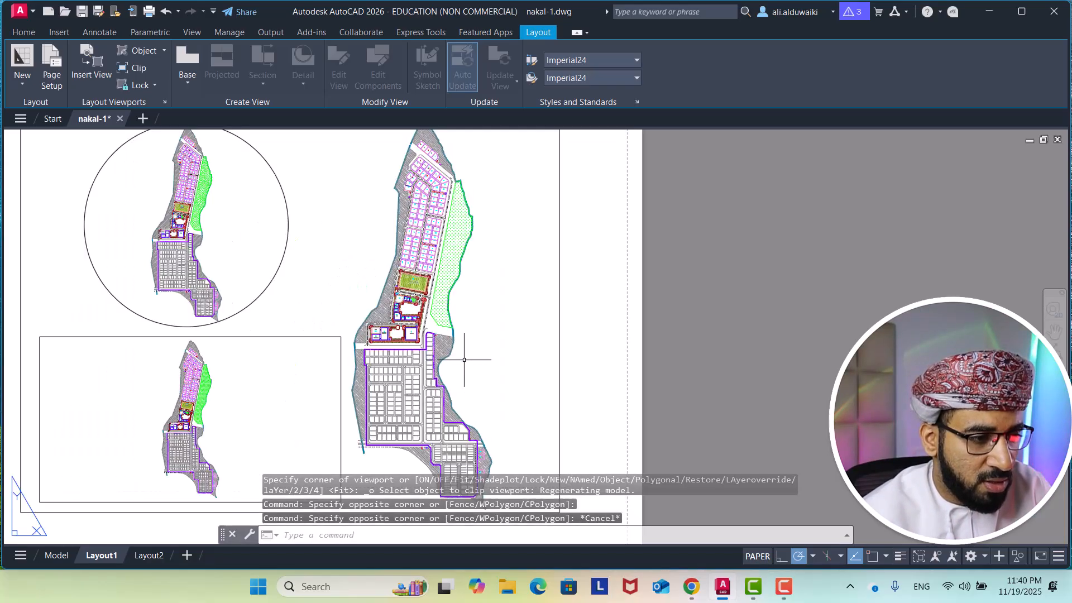
scroll(464, 360, "down", 5)
scroll(371, 335, "up", 2)
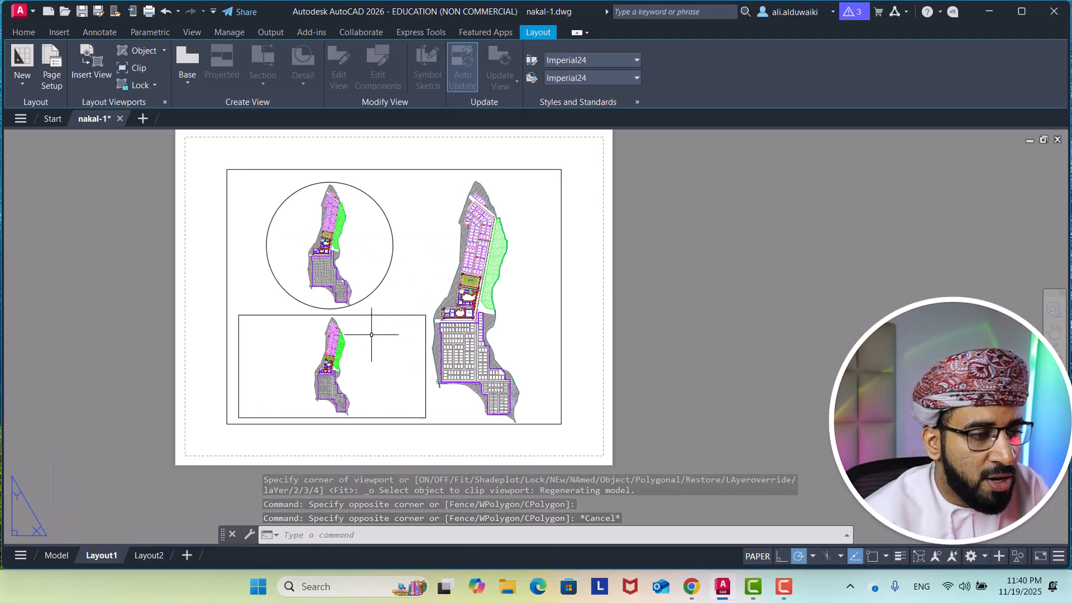
middle_click_drag(371, 335, 449, 328)
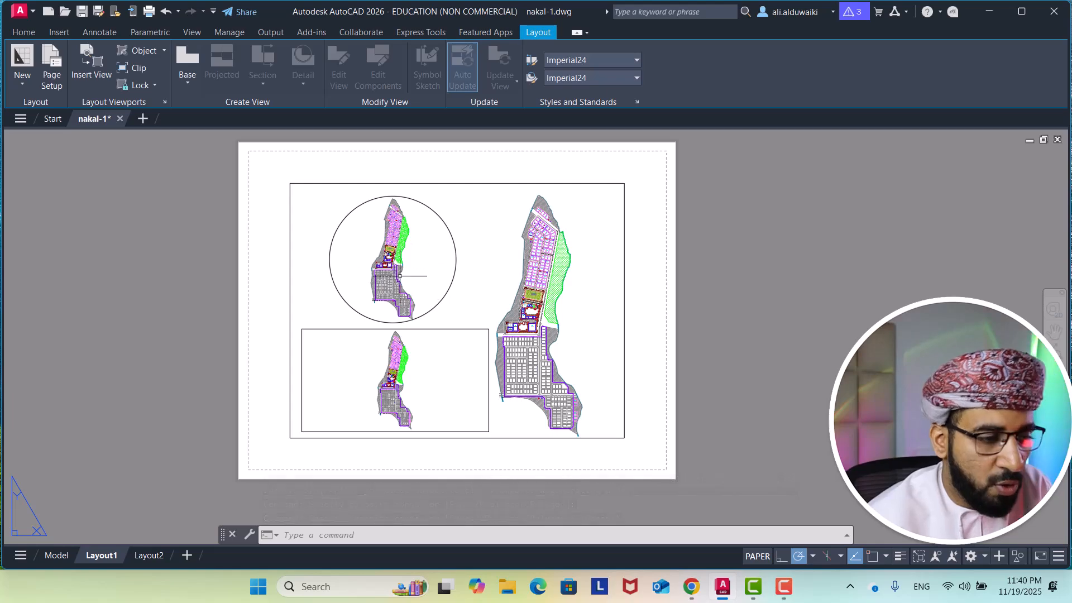
scroll(416, 267, "up", 2)
scroll(441, 274, "down", 4)
scroll(479, 292, "up", 3)
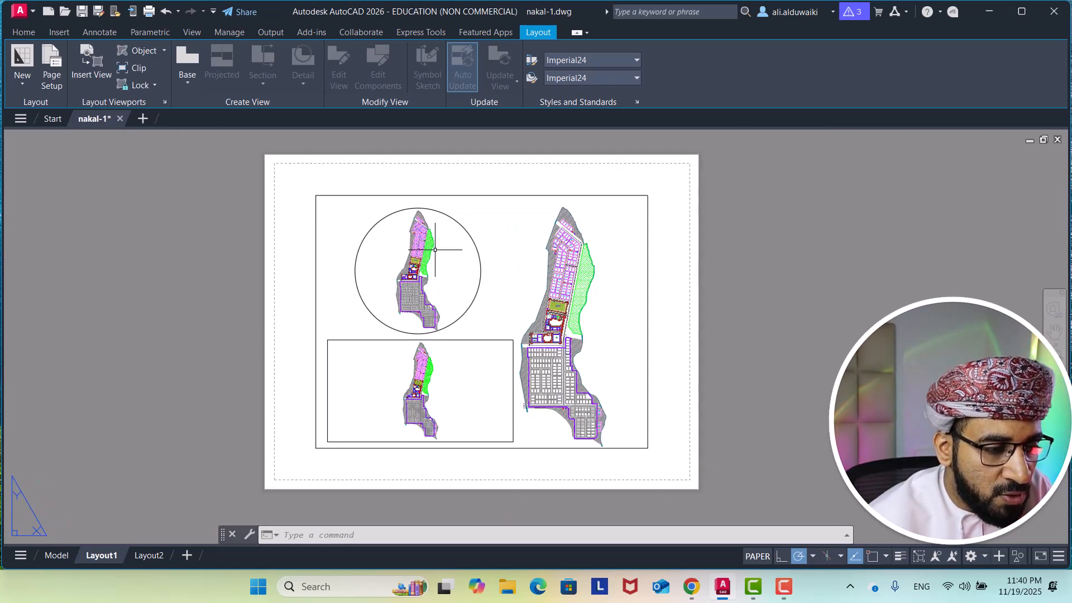
scroll(438, 283, "up", 2)
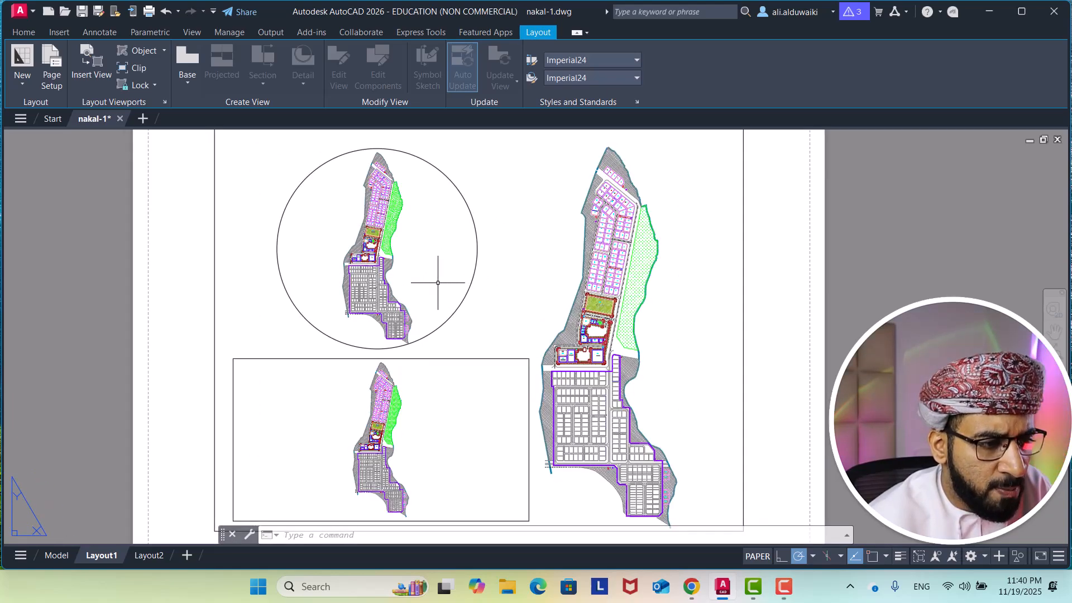
Enlarge and centre the PARK block inside the circular viewport, and return to paper space
double_click(423, 247)
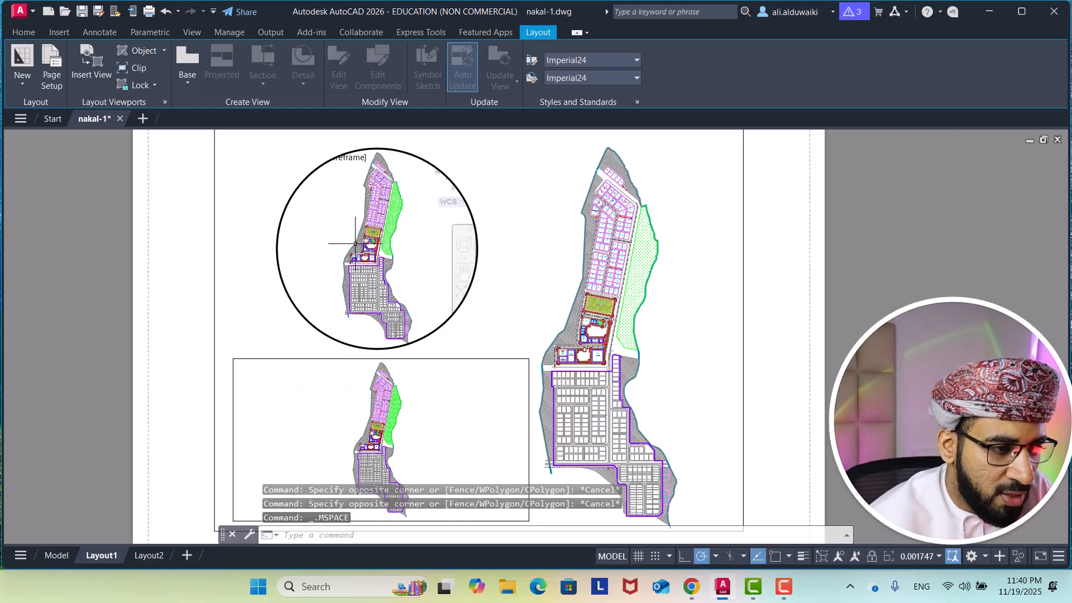
scroll(364, 267, "down", 2)
scroll(364, 267, "up", 4)
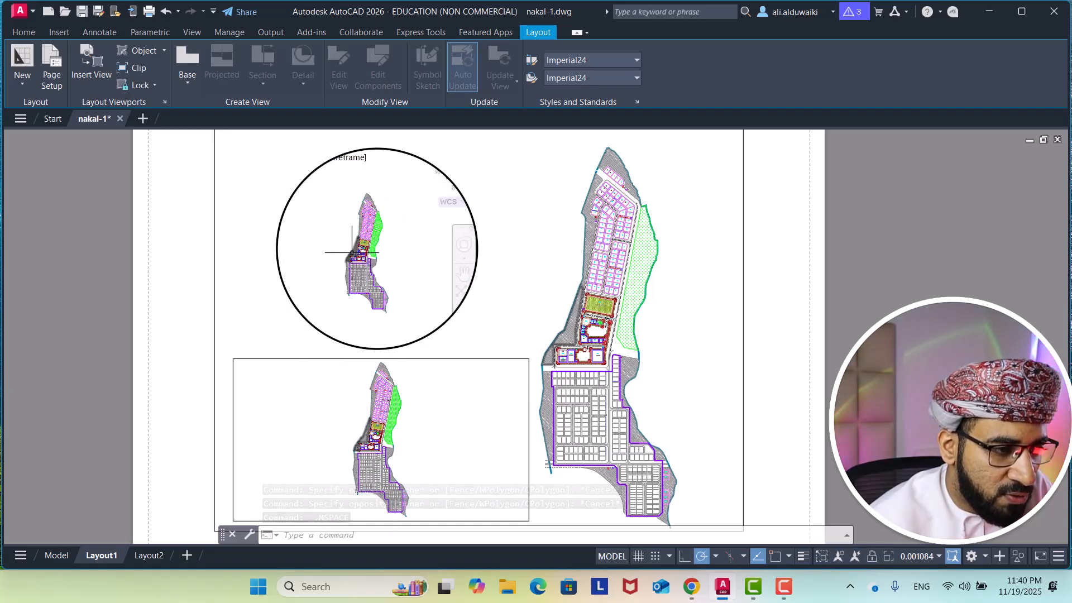
scroll(377, 232, "up", 8)
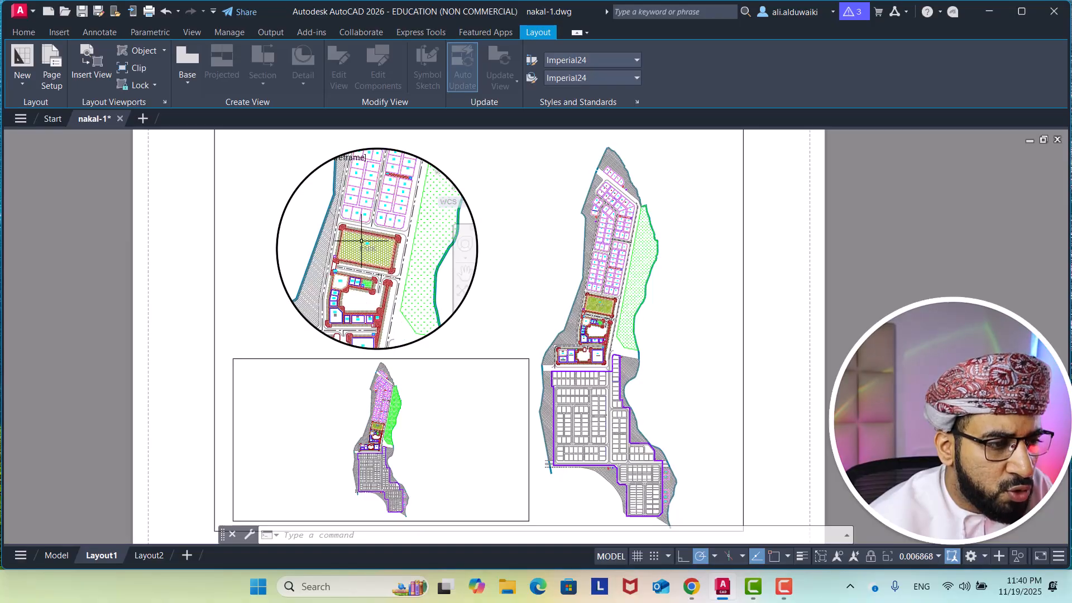
scroll(381, 244, "down", 3)
middle_click_drag(381, 243, 396, 241)
scroll(389, 241, "up", 3)
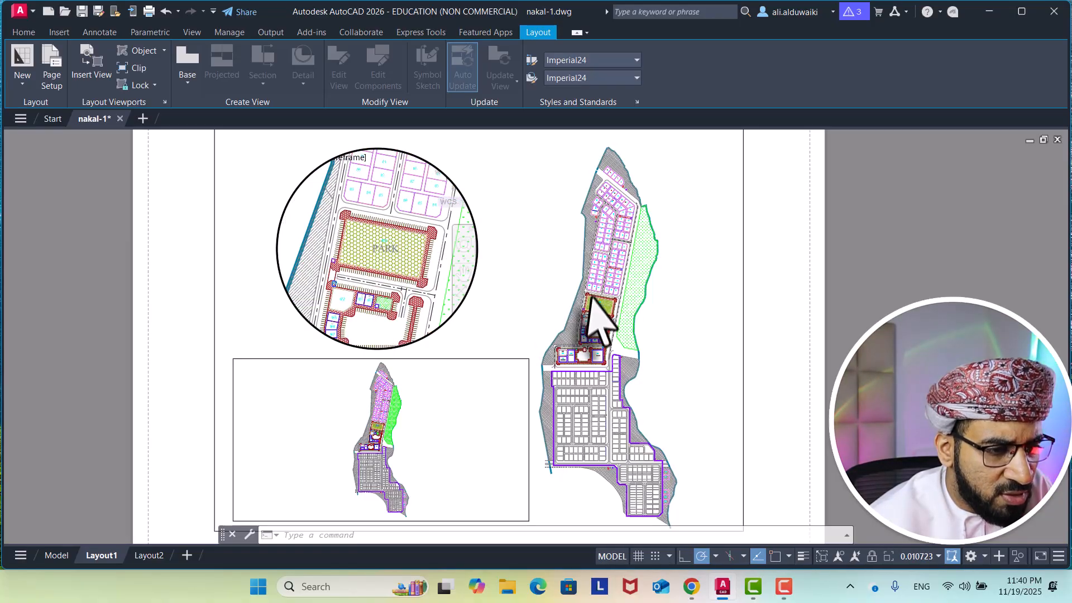
scroll(382, 257, "down", 2)
scroll(381, 257, "up", 2)
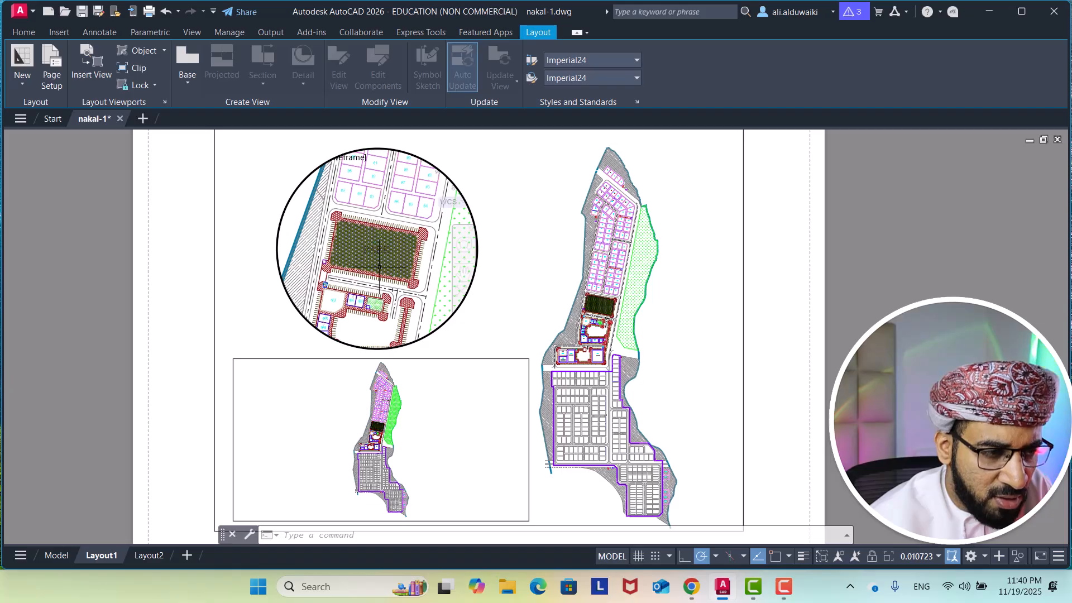
middle_click_drag(374, 269, 374, 280)
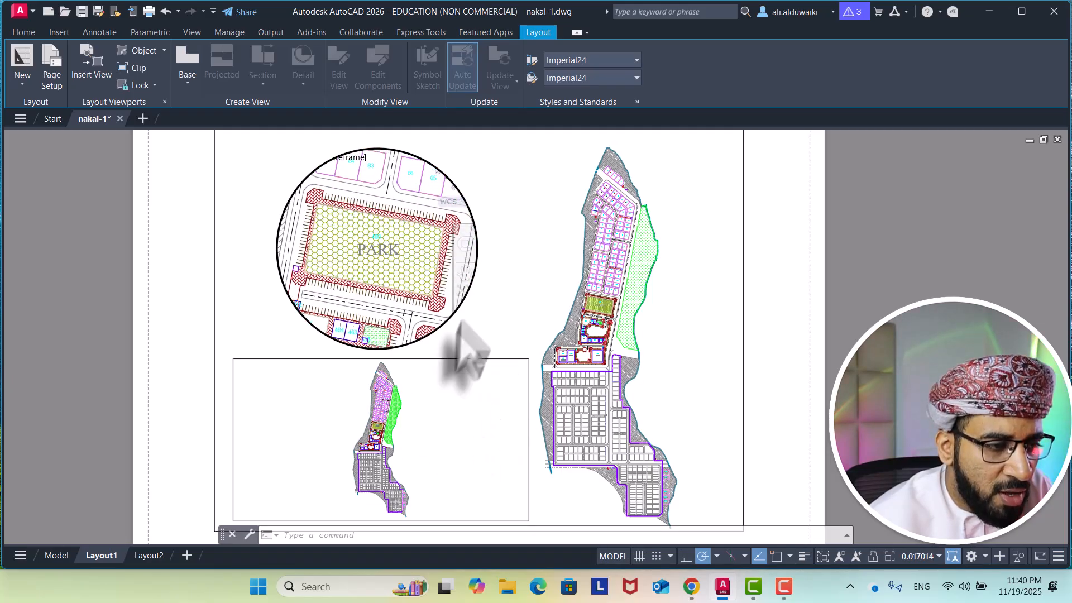
double_click(176, 254)
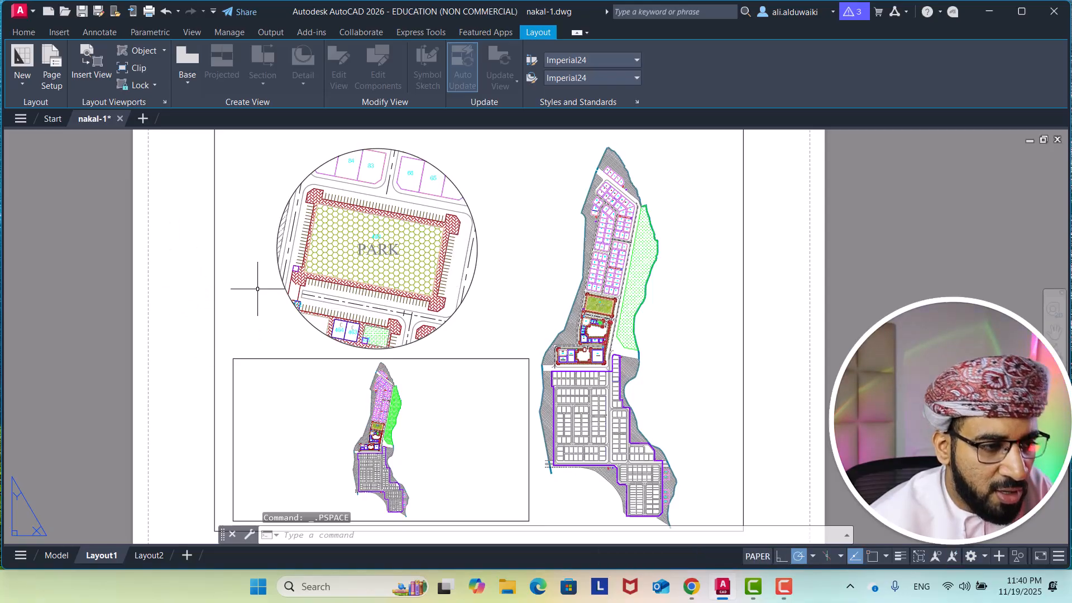
Frame the residential plots of the southern part of the site inside the rectangular viewport, and return to paper space
scroll(257, 282, "down", 3)
scroll(398, 357, "up", 2)
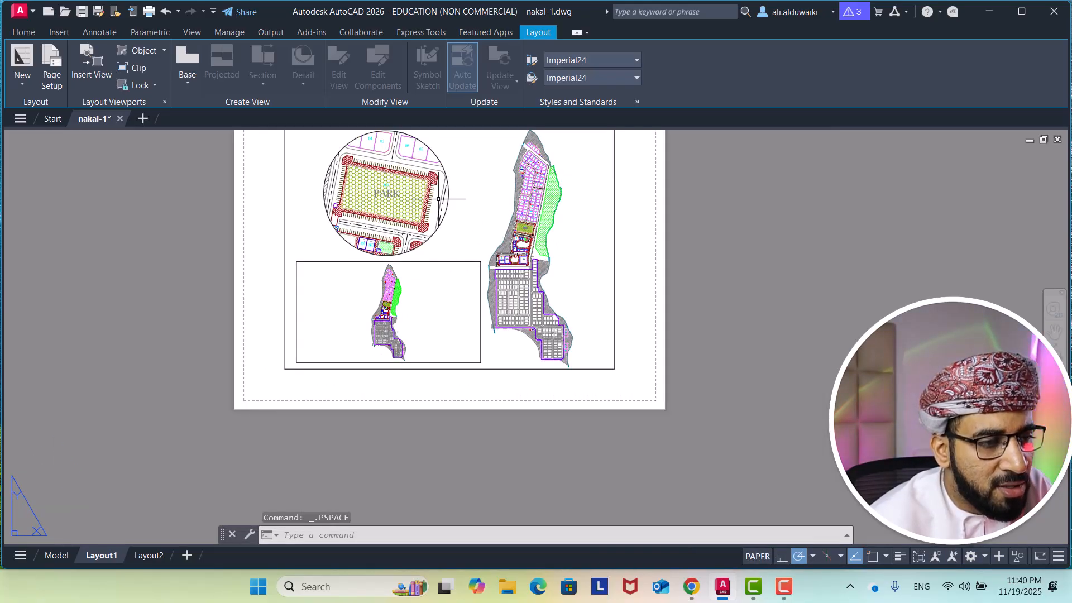
scroll(378, 214, "down", 2)
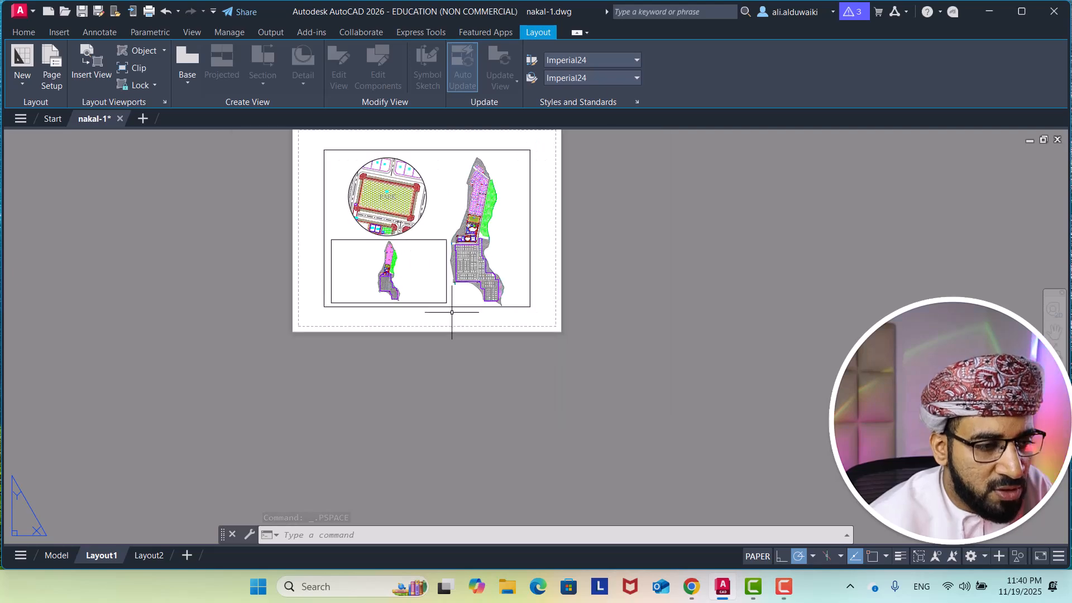
middle_click_drag(450, 311, 467, 315)
scroll(421, 265, "up", 2)
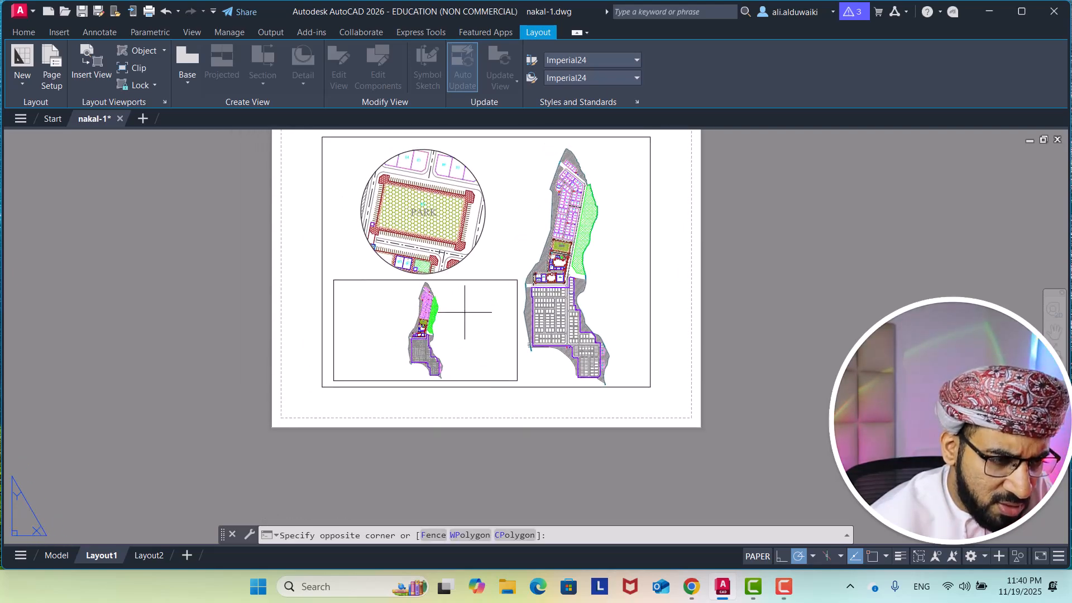
double_click(465, 312)
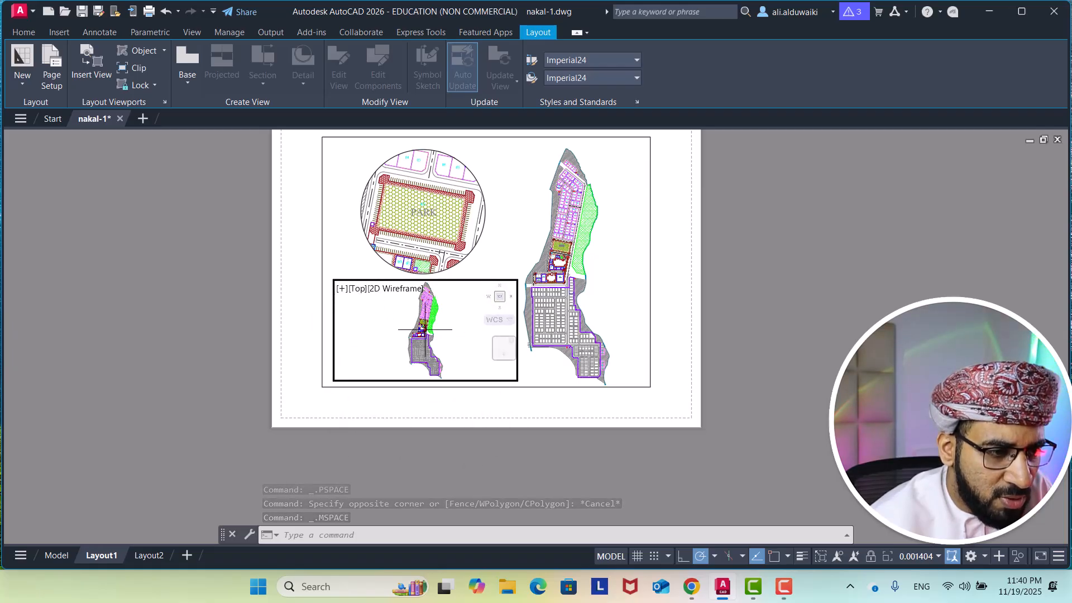
scroll(425, 330, "up", 6)
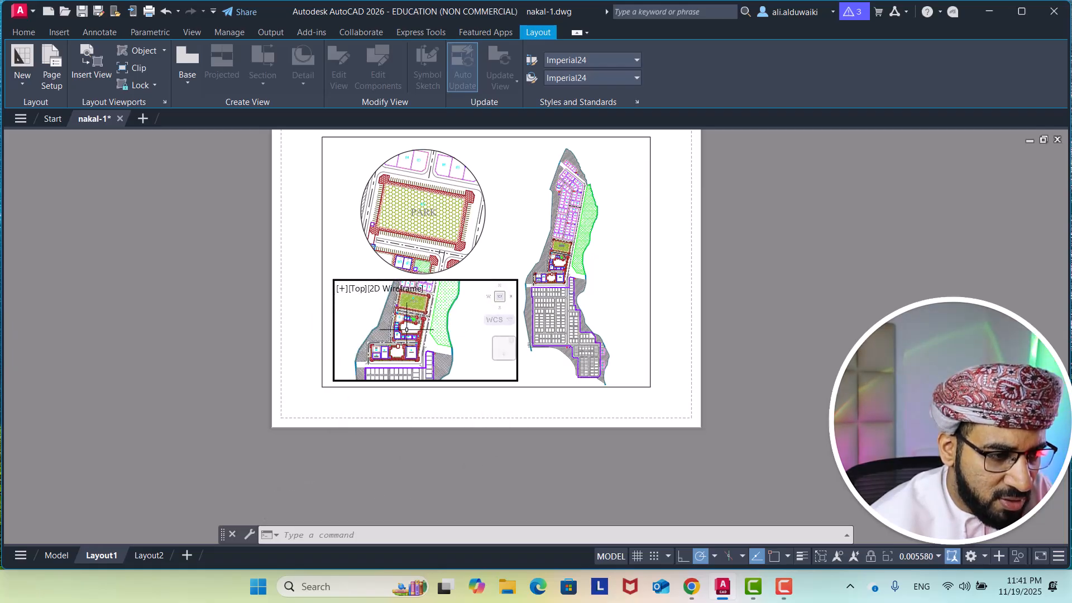
scroll(407, 330, "down", 6)
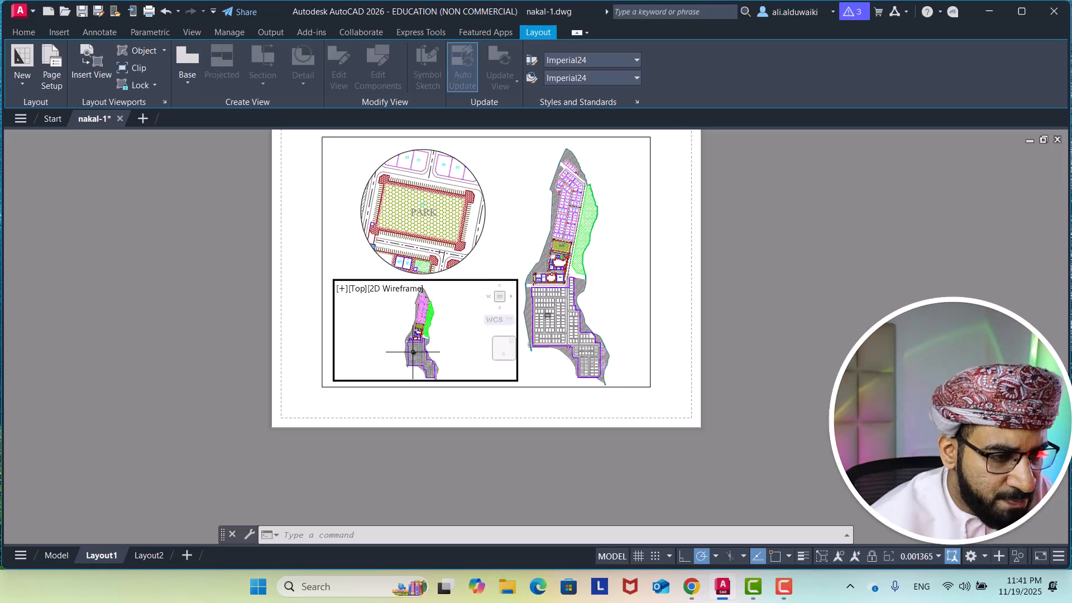
scroll(414, 352, "up", 10)
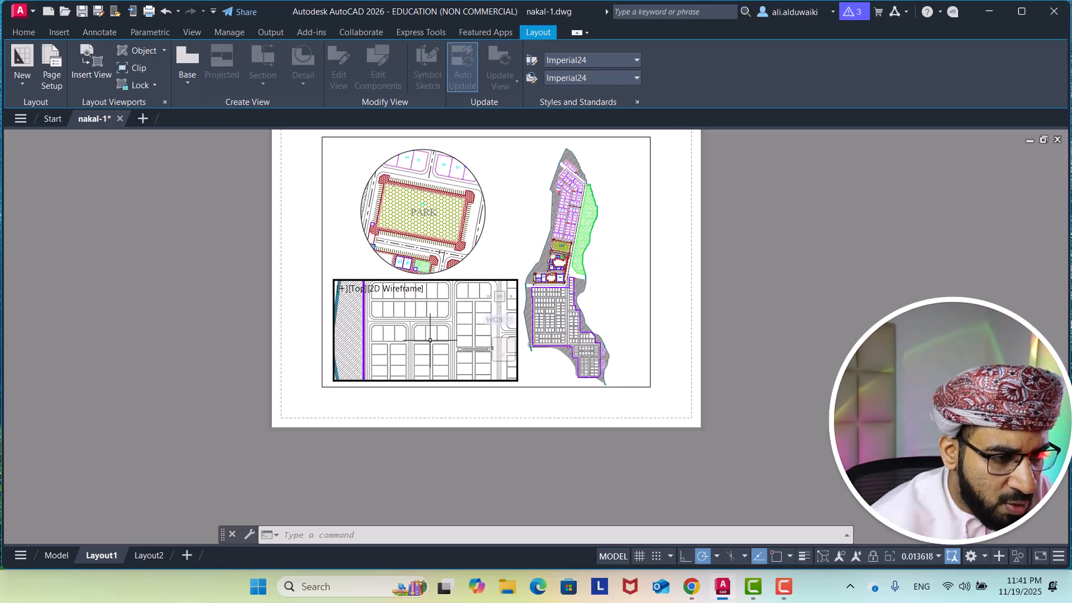
mouse_move(430, 341)
middle_mouse_down()
mouse_move(402, 365)
mouse_move(466, 365)
middle_mouse_up()
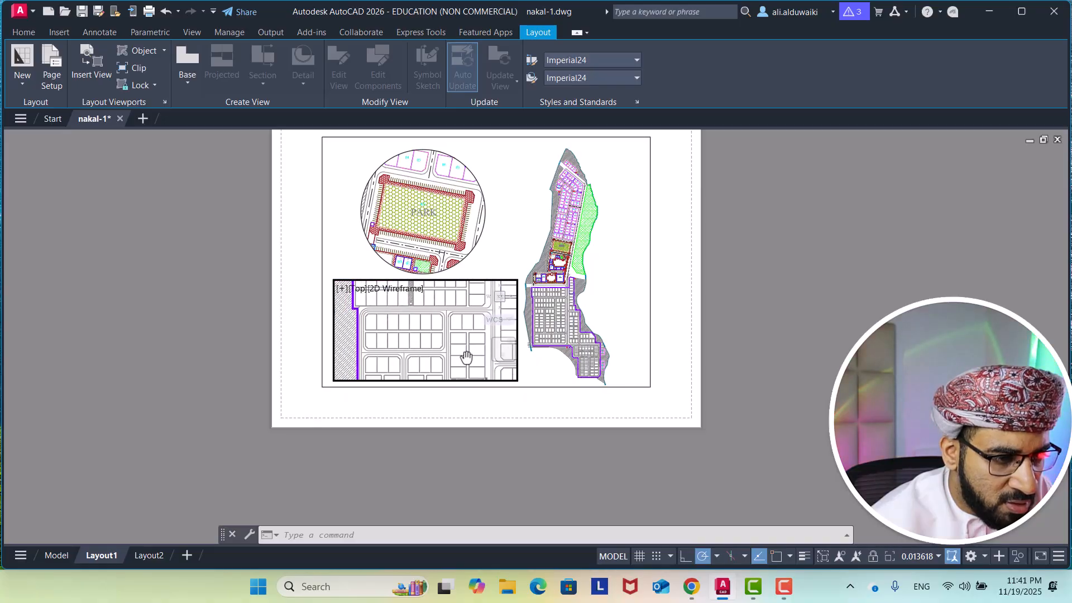
double_click(676, 319)
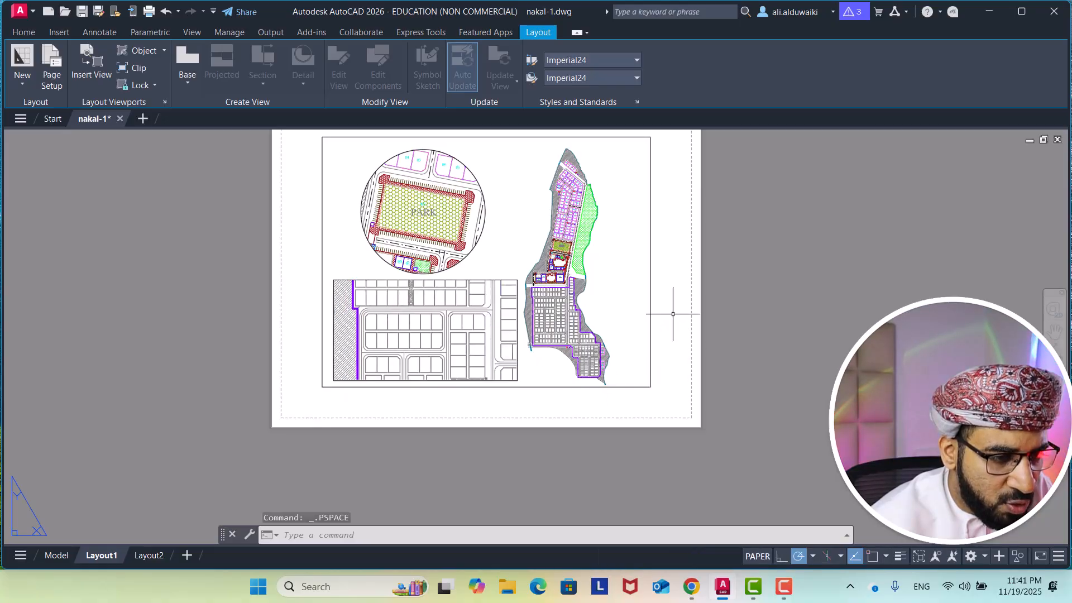
Activate the main viewport and switch the active viewport to the circular and rectangular ones in turn
scroll(670, 316, "down", 1)
middle_click_drag(662, 318, 546, 353)
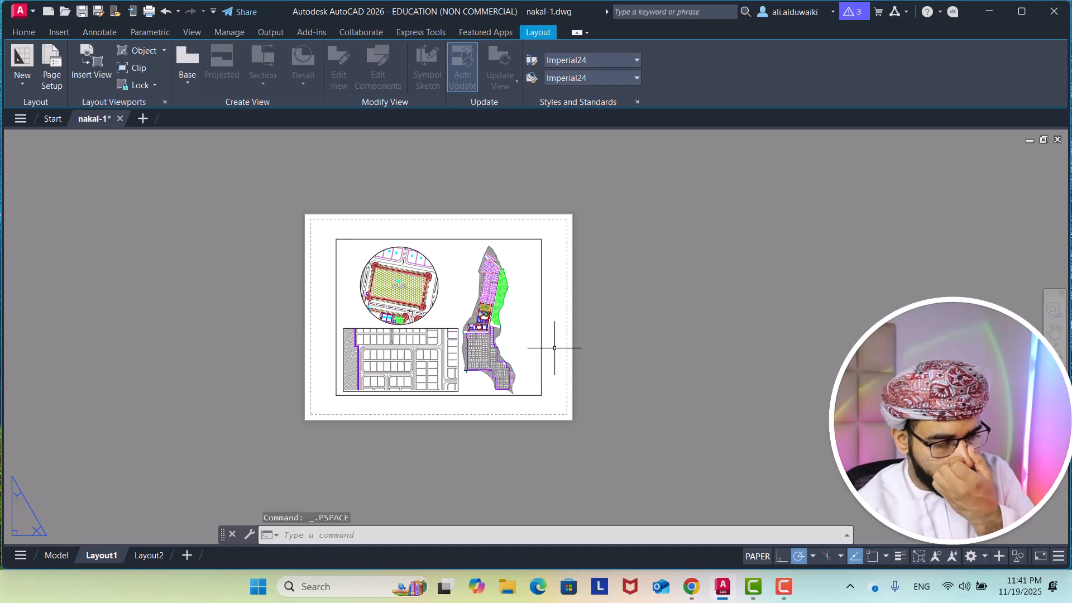
middle_click_drag(452, 330, 416, 343)
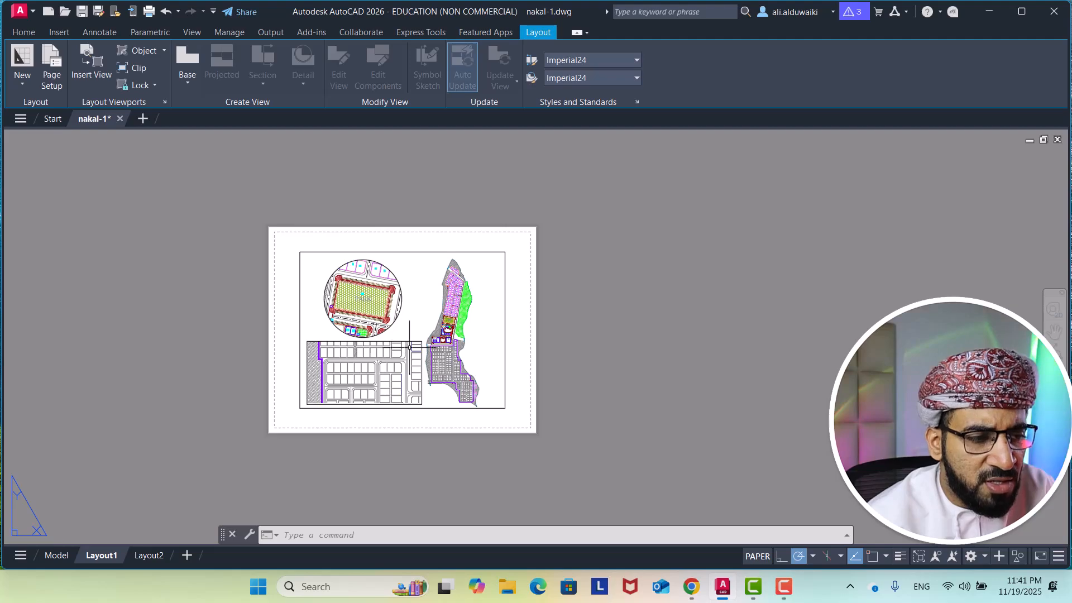
scroll(410, 347, "up", 2)
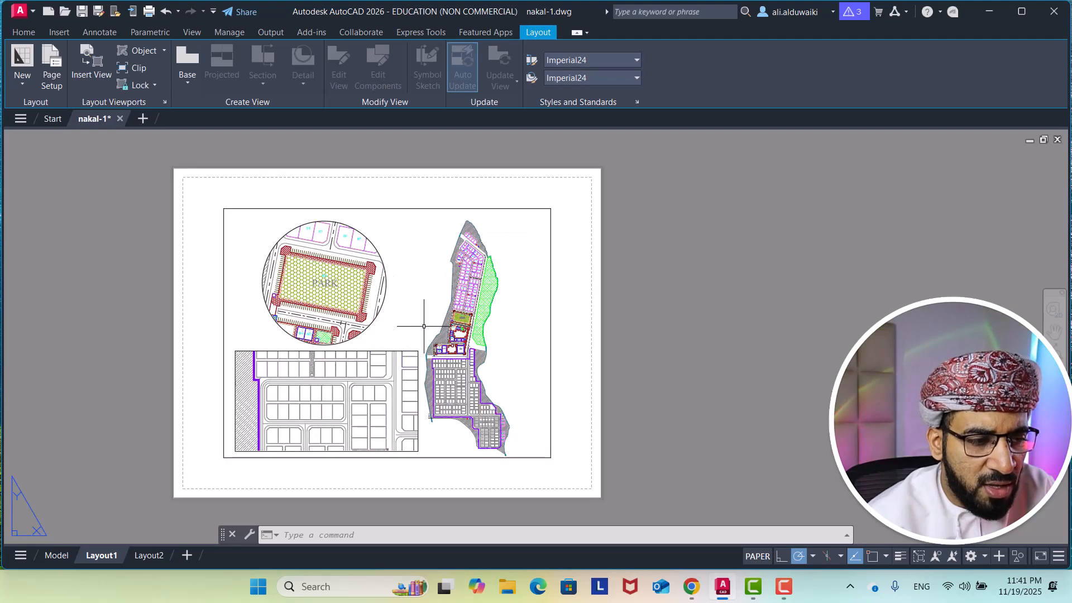
double_click(421, 293)
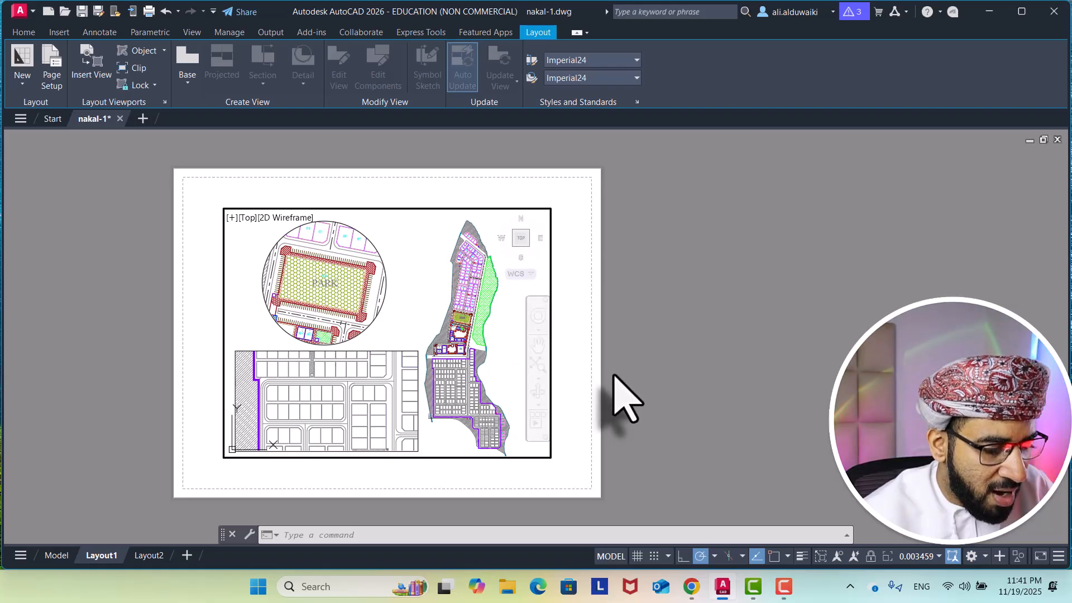
key("ctrl+r")
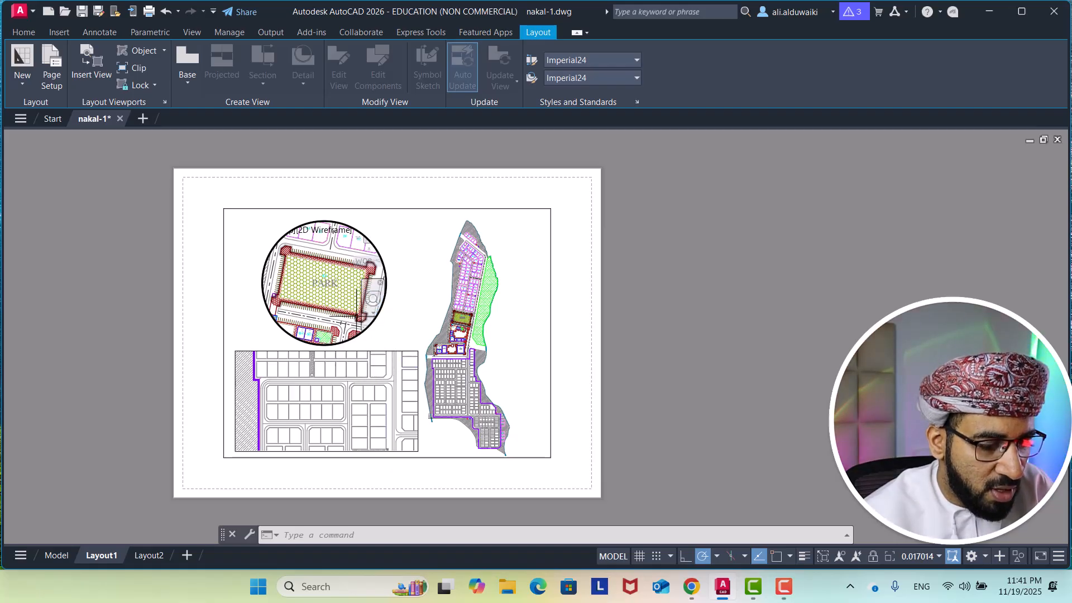
left_click(401, 368)
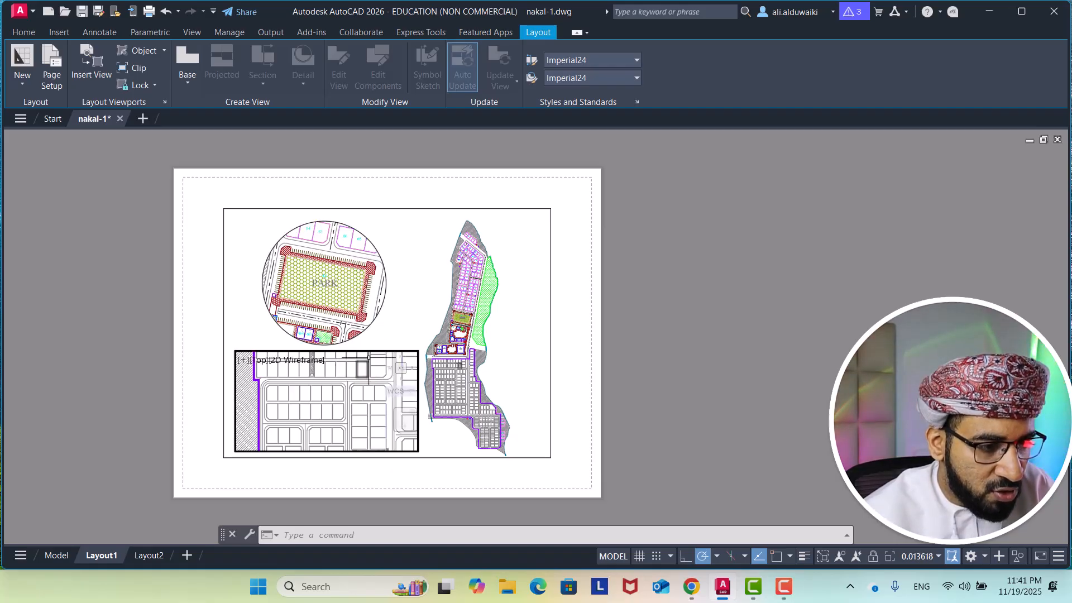
Reactivate the main viewport, shift its site plan slightly away from the two detail viewports, and return to paper space
key("ctrl+r")
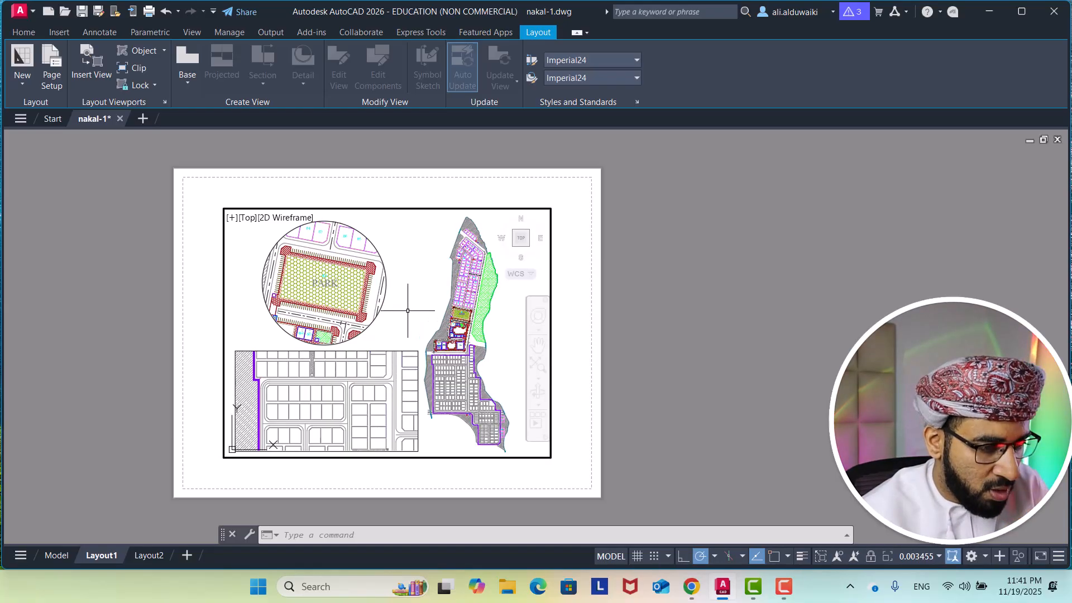
middle_click_drag(434, 329, 445, 328)
double_click(576, 325)
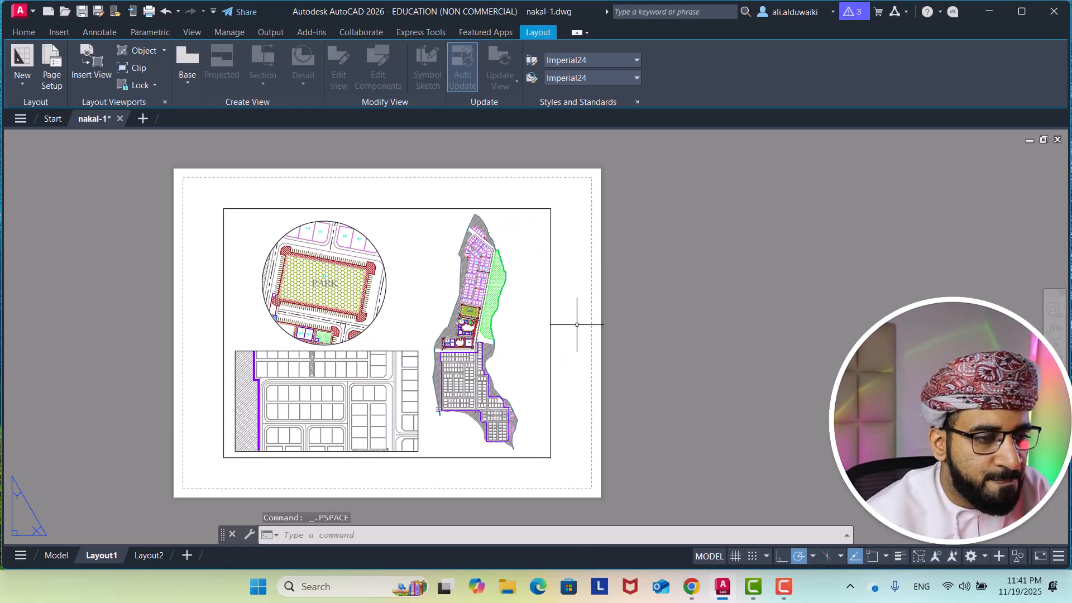
Assign the circular and rectangular detail viewports to the red 0_GOV_TELECOMTOWER layer and clear the selection
scroll(528, 365, "down", 2)
scroll(471, 354, "up", 2)
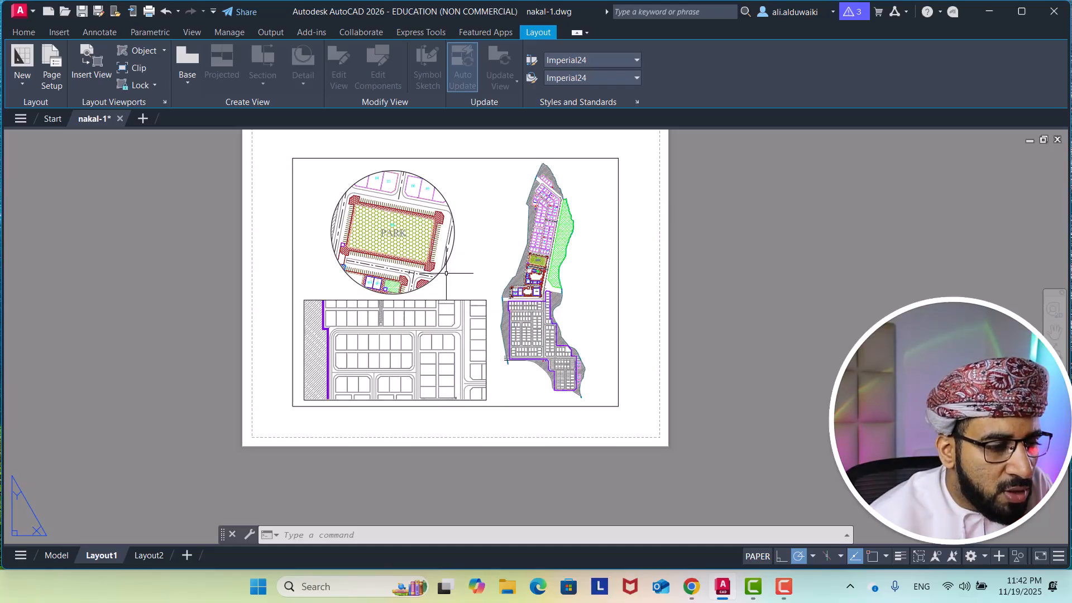
scroll(441, 287, "down", 2)
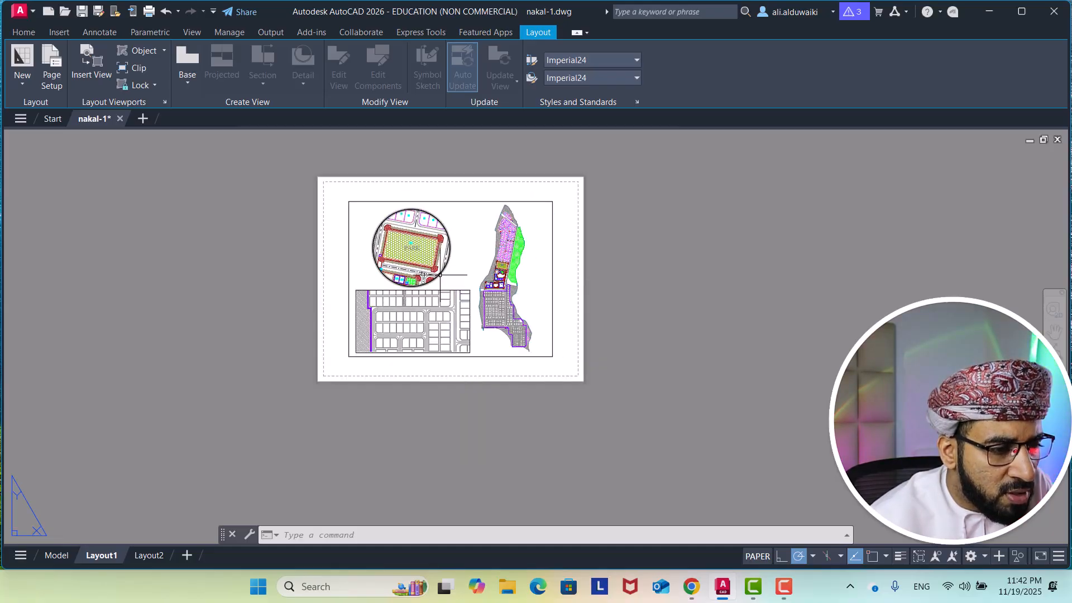
left_click(441, 275)
left_click(464, 289)
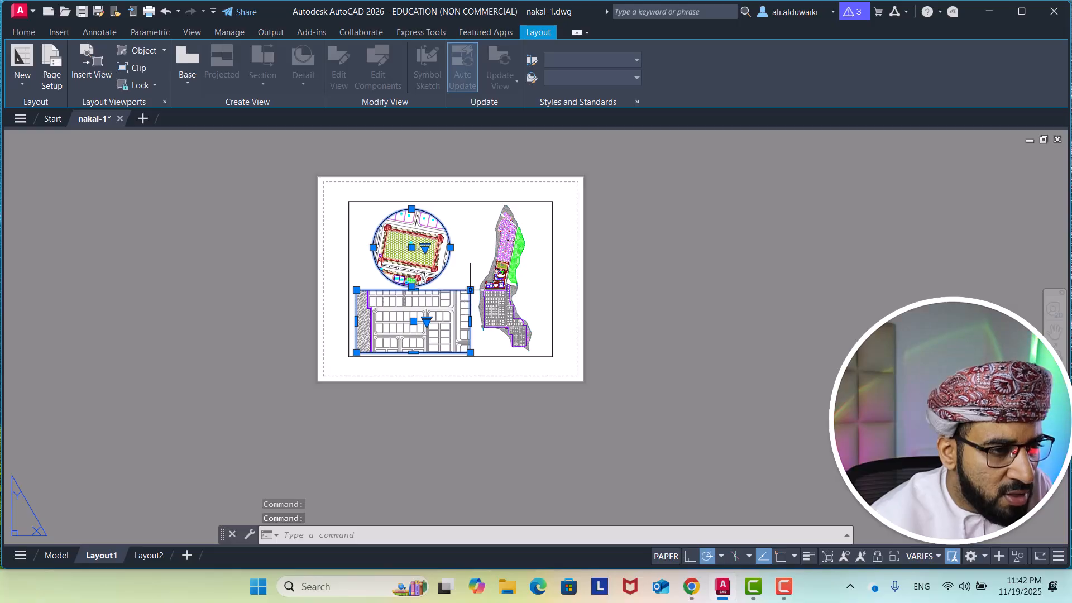
left_click(23, 32)
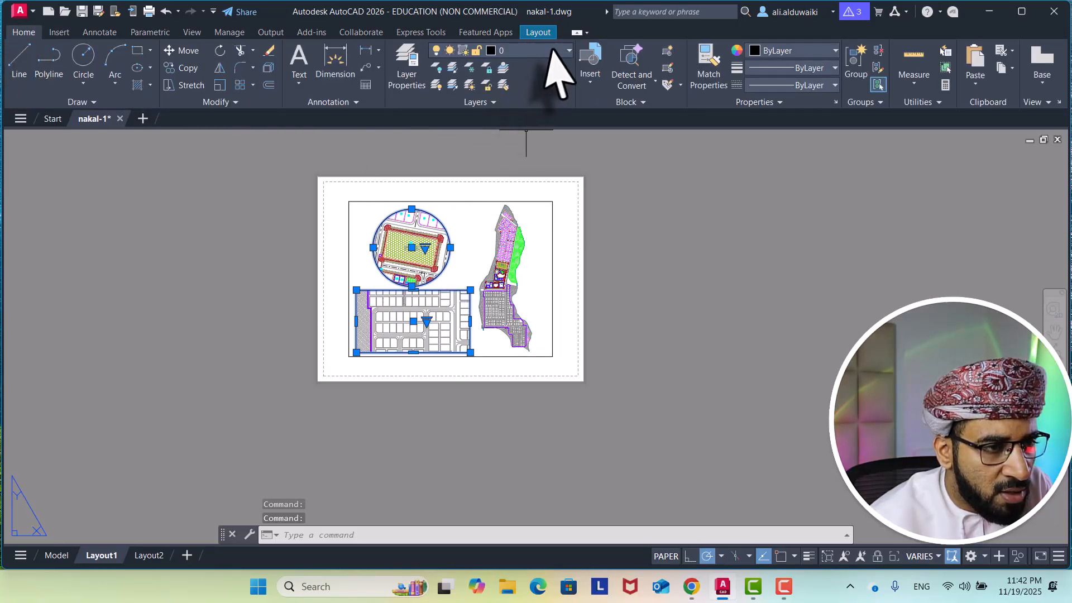
left_click(551, 51)
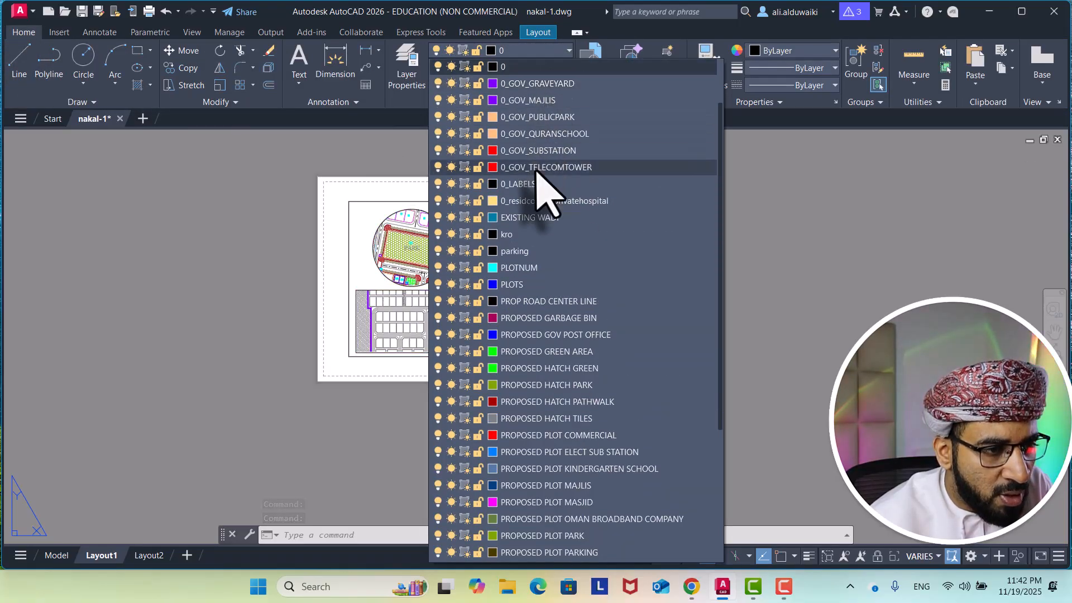
left_click(537, 168)
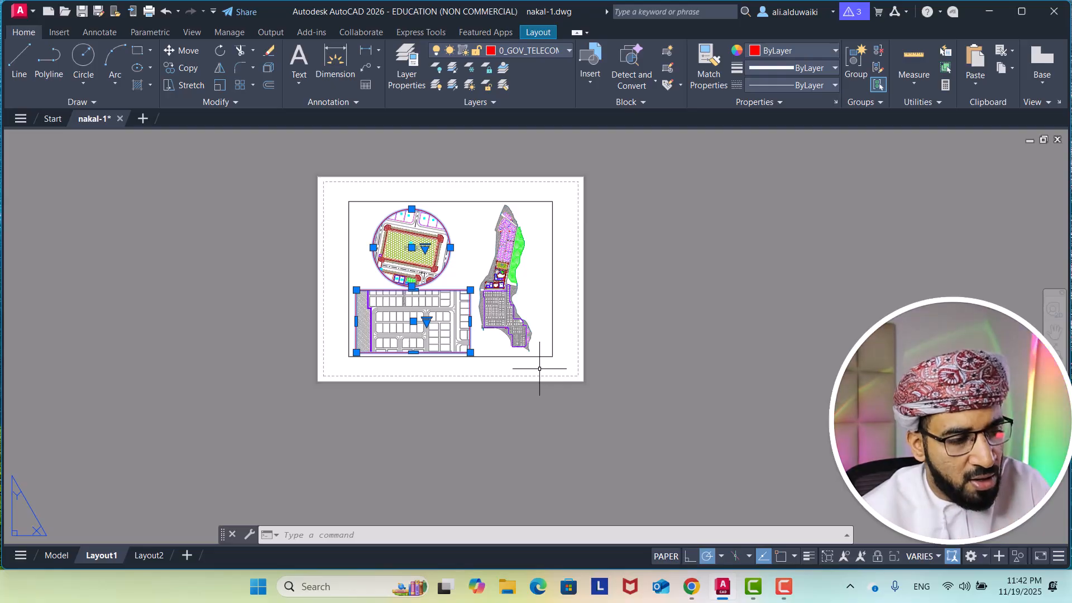
key("Escape")
Assign the main viewport's outer frame to the 0_GOV_TELECOMTOWER layer as well, and deselect it
middle_click_drag(525, 357, 521, 343)
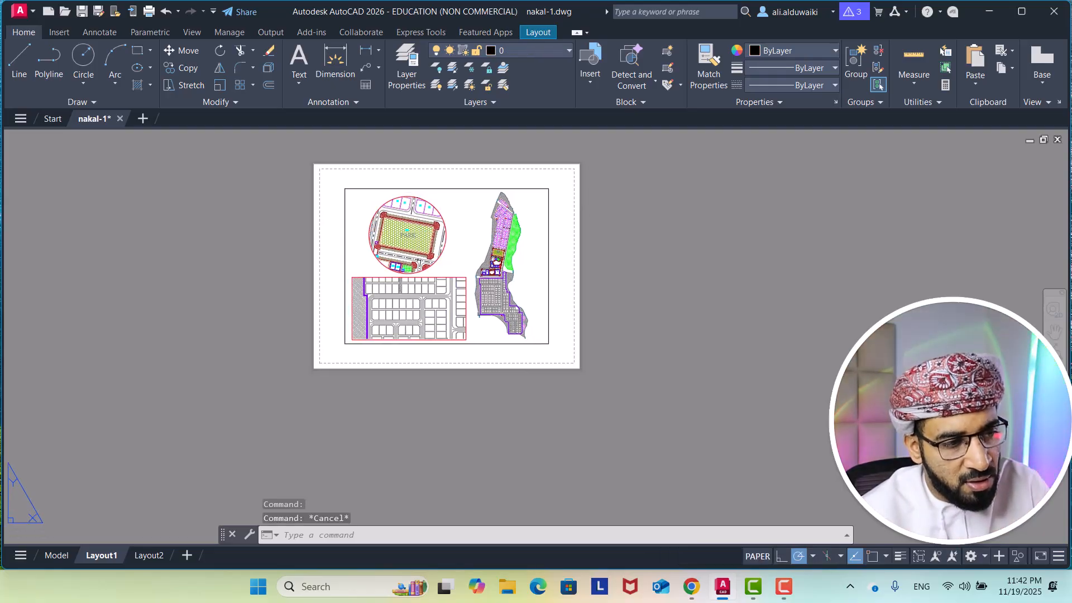
left_click(476, 190)
left_click(547, 50)
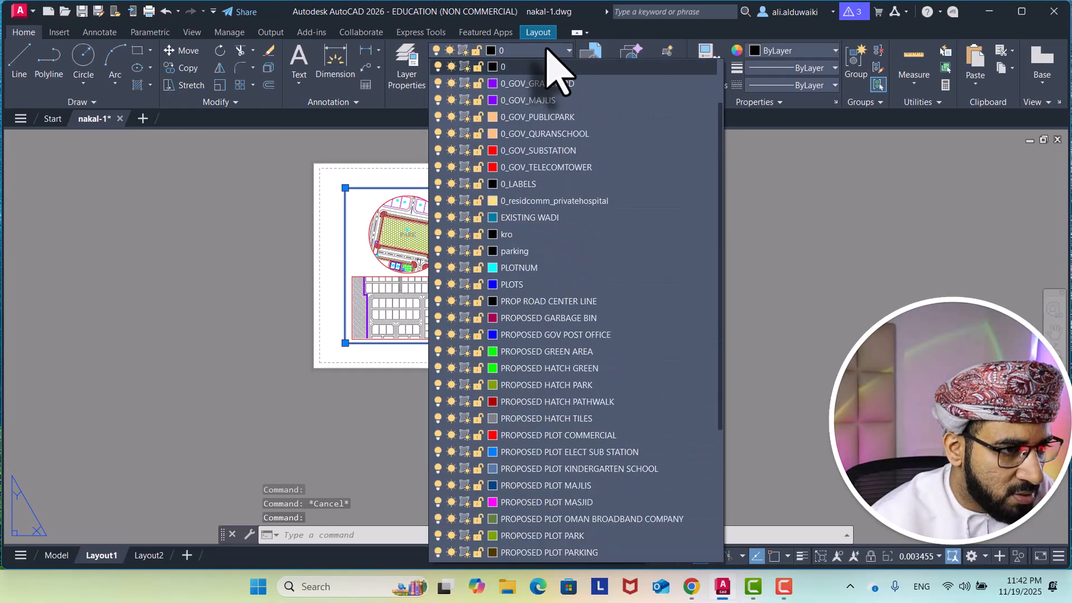
left_click(553, 167)
key("Escape")
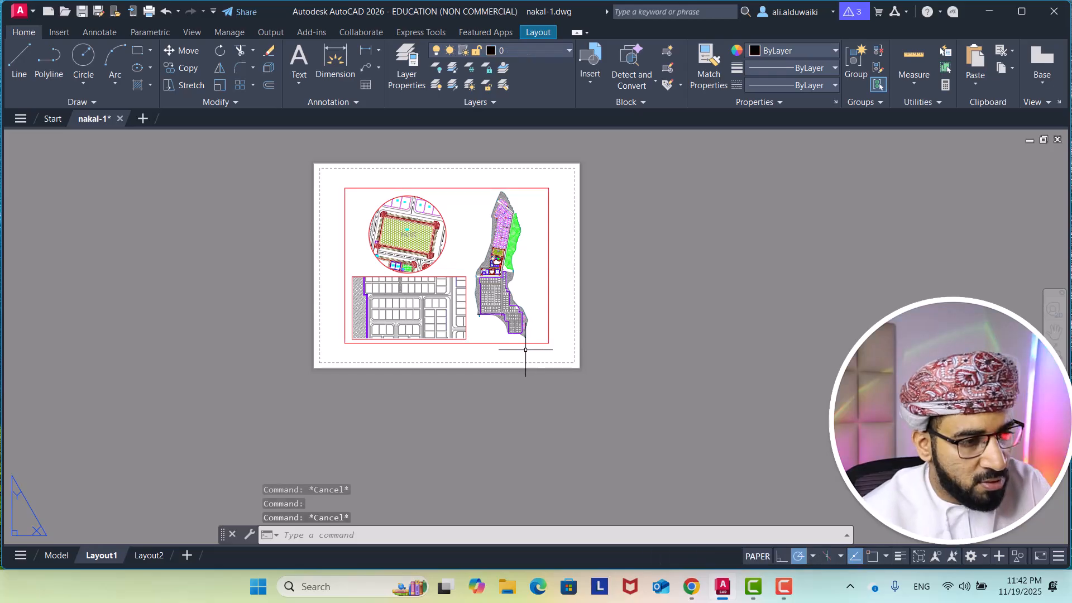
middle_click_drag(477, 339, 482, 339)
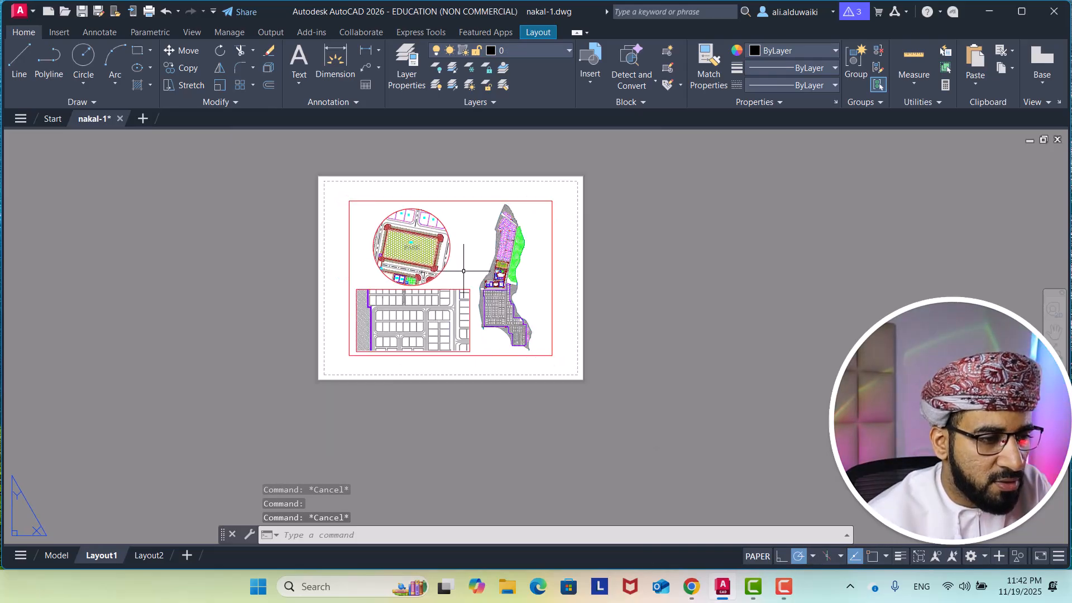
middle_click_drag(475, 263, 505, 312)
middle_click_drag(545, 363, 560, 380)
scroll(551, 341, "up", 2)
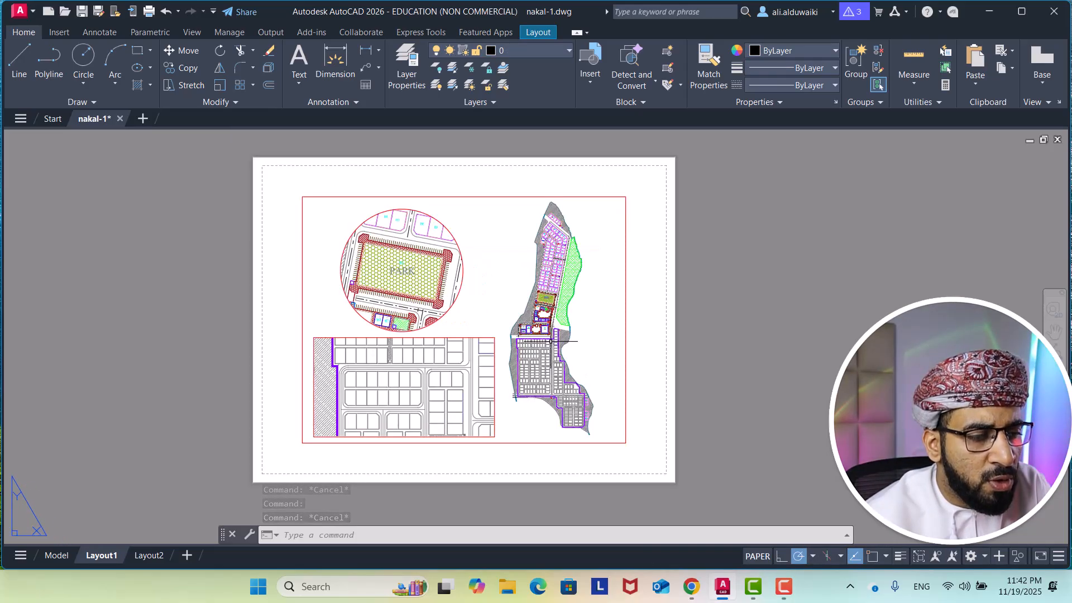
scroll(456, 331, "down", 2)
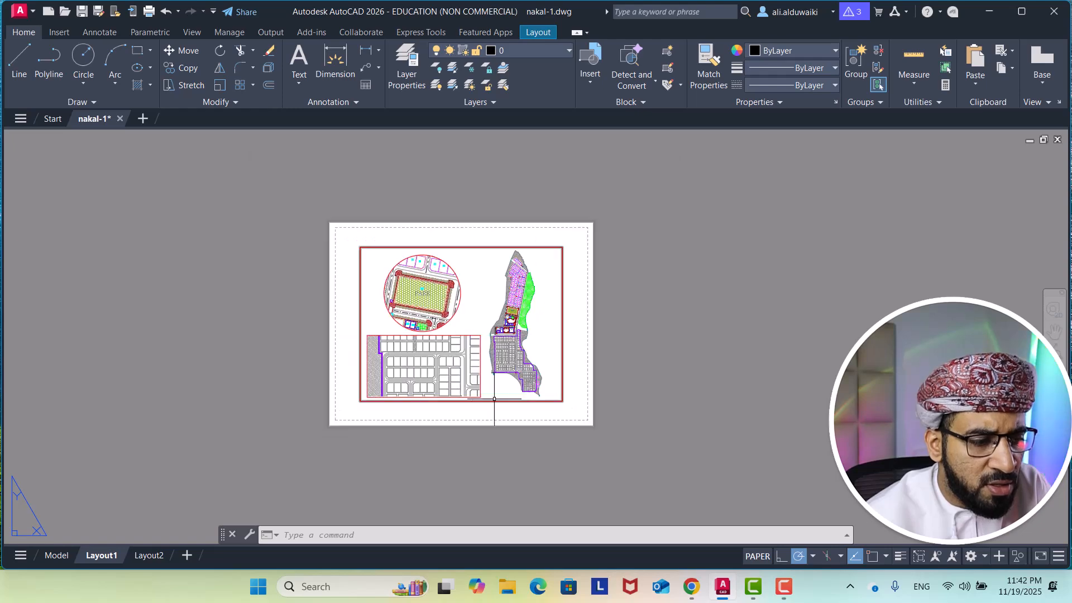
middle_click_drag(462, 301, 495, 263)
scroll(520, 243, "up", 2)
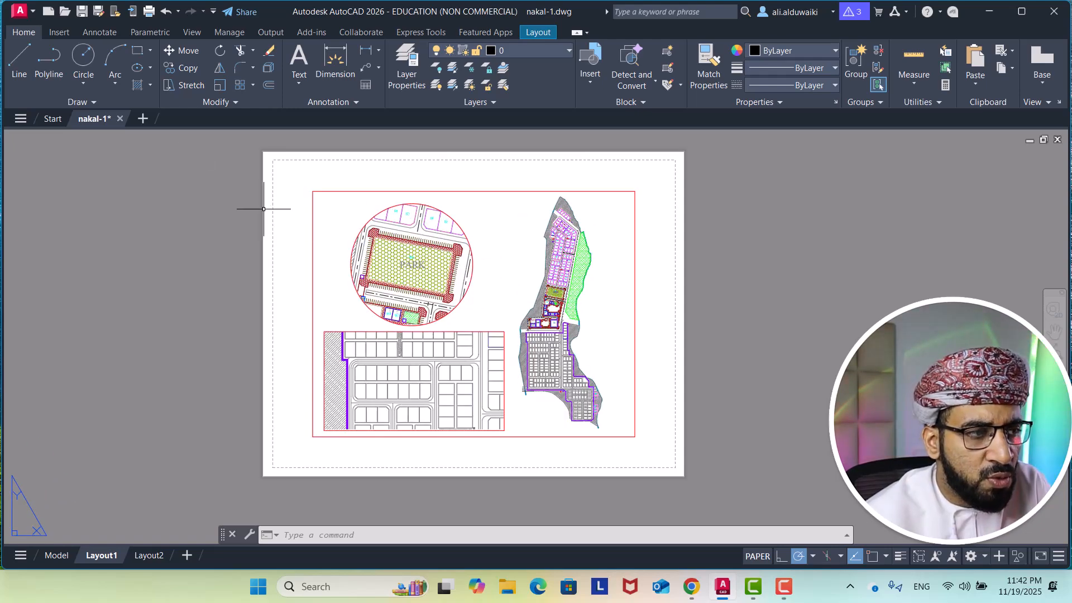
Start plotting Layout1 as a single sheet and choose DWG To PDF.pc3 as the plotter
left_click(149, 11)
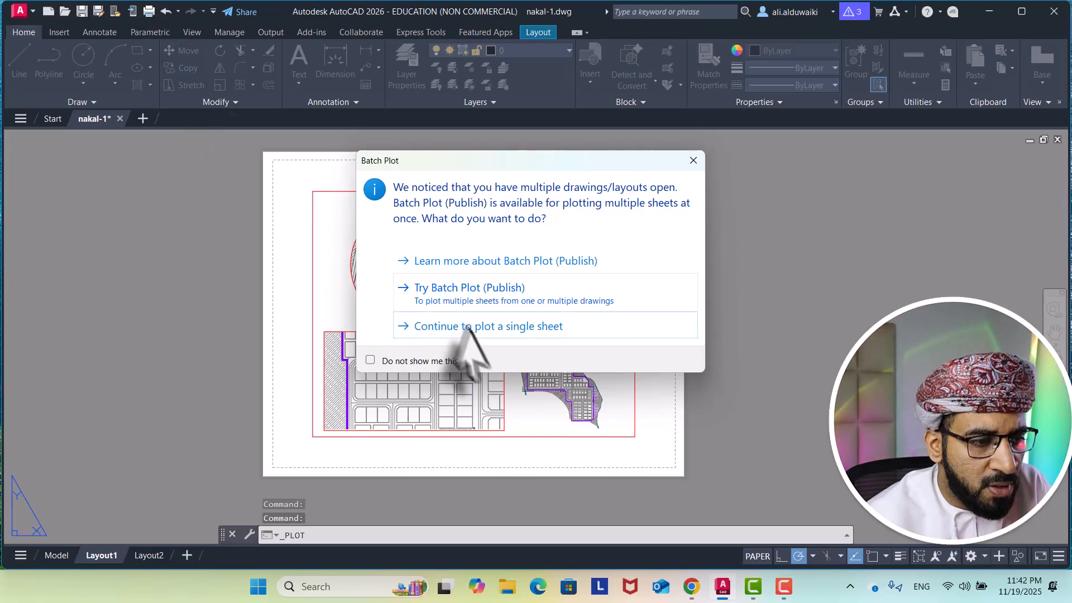
left_click(471, 328)
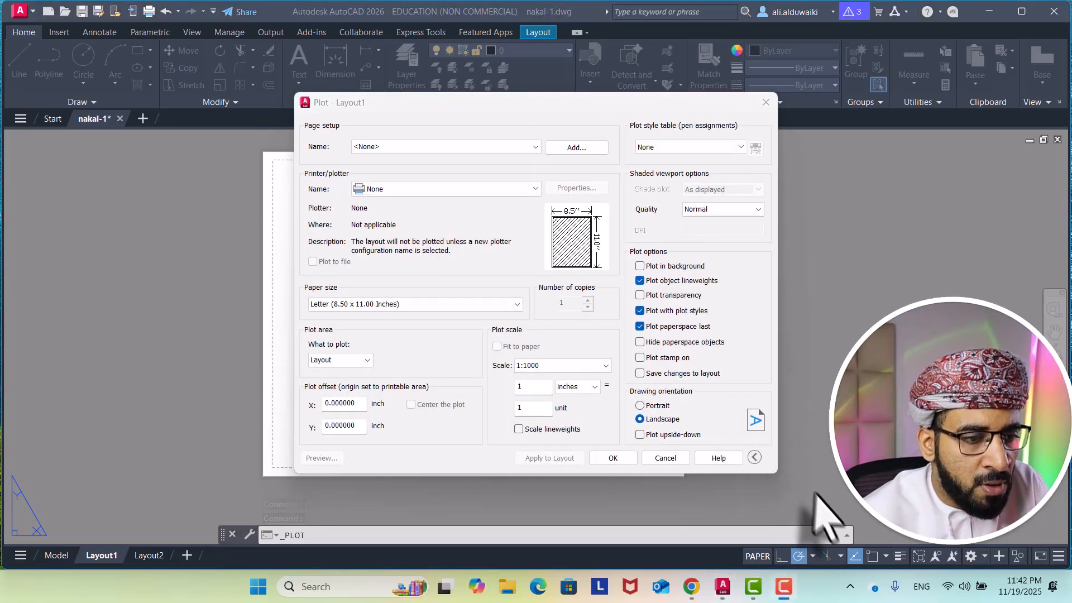
left_click(488, 186)
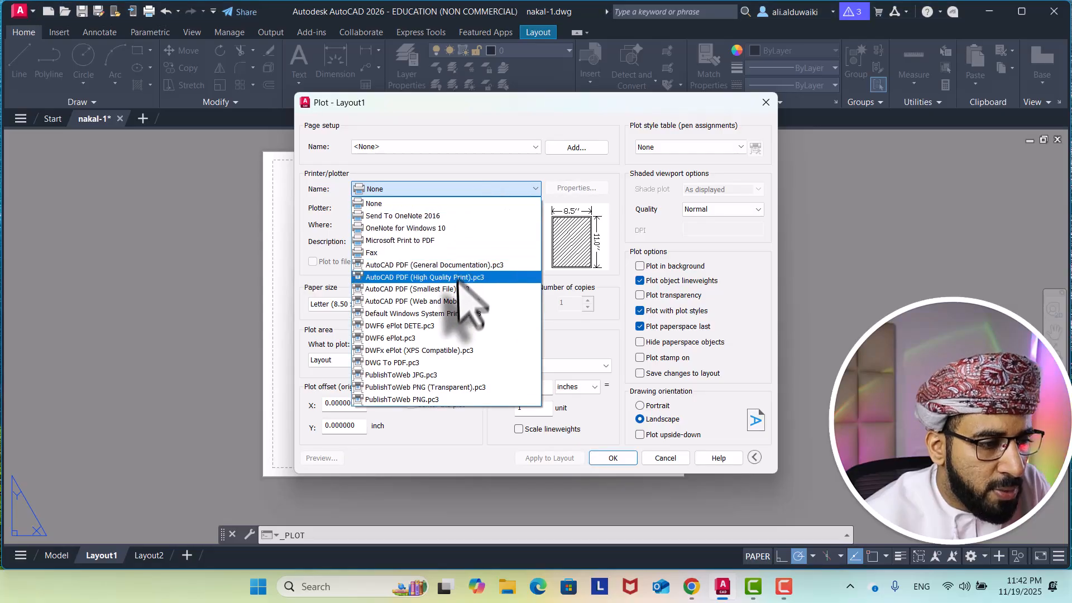
left_click(414, 364)
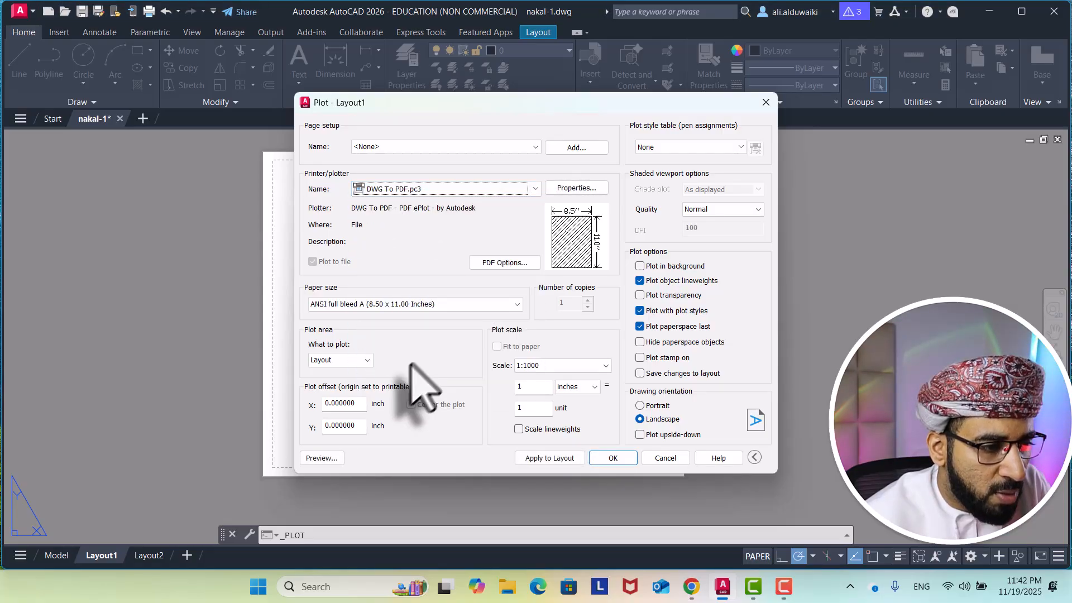
Set the paper size to ISO A4 (297.00 x 210.00 MM), preview the plot and close the preview
left_click(459, 305)
scroll(467, 354, "down", 5)
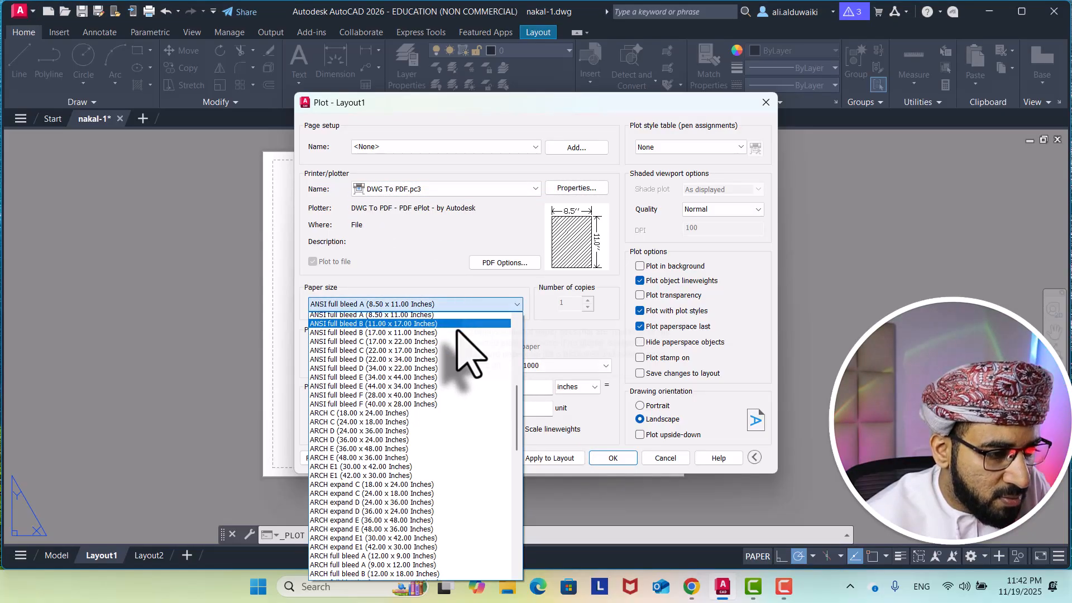
scroll(447, 393, "down", 3)
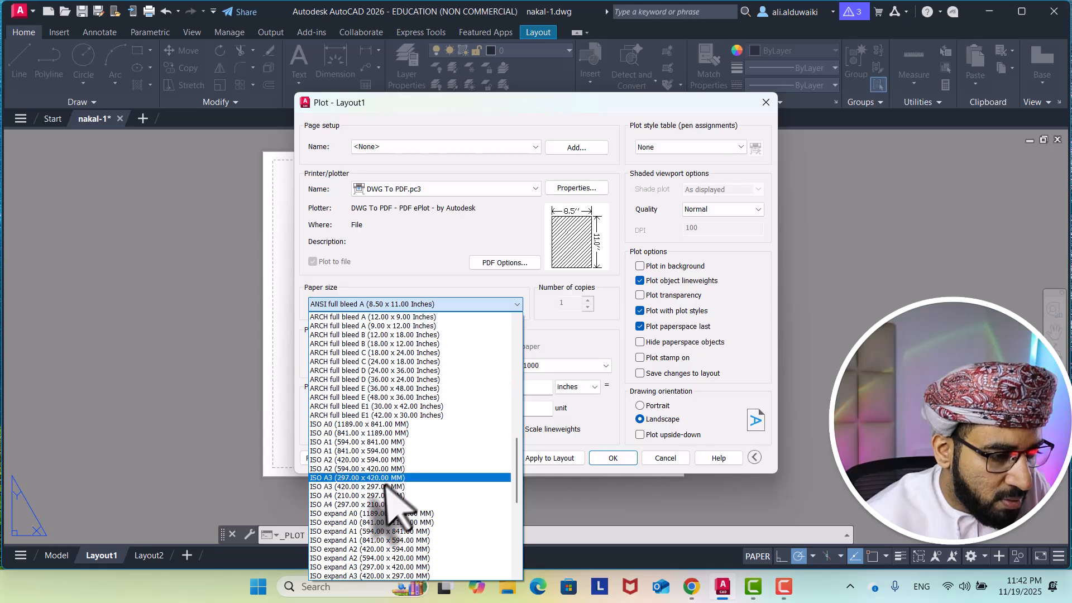
left_click(370, 505)
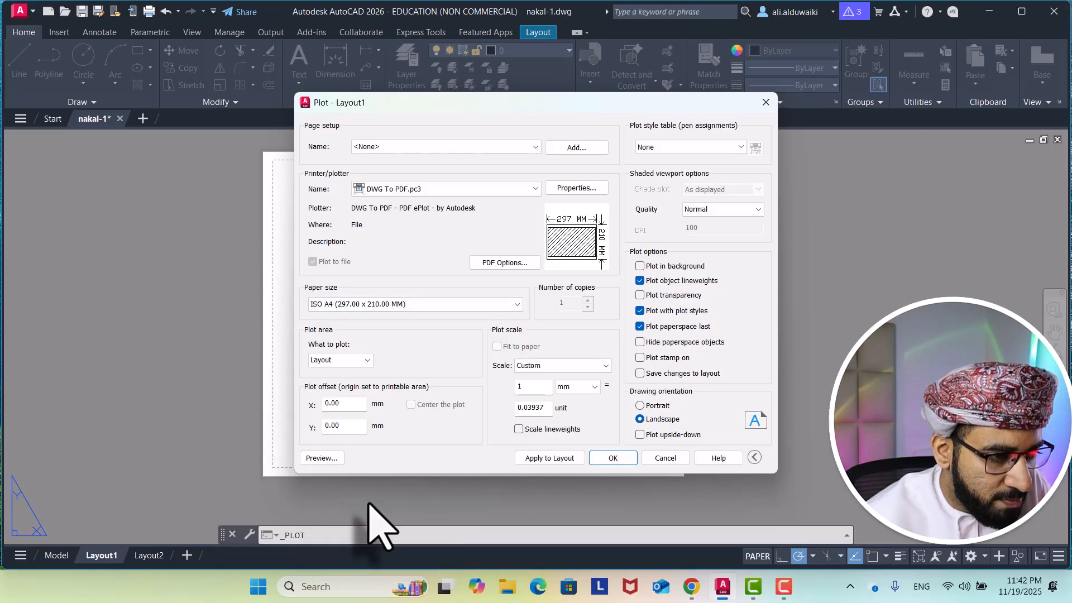
left_click(322, 458)
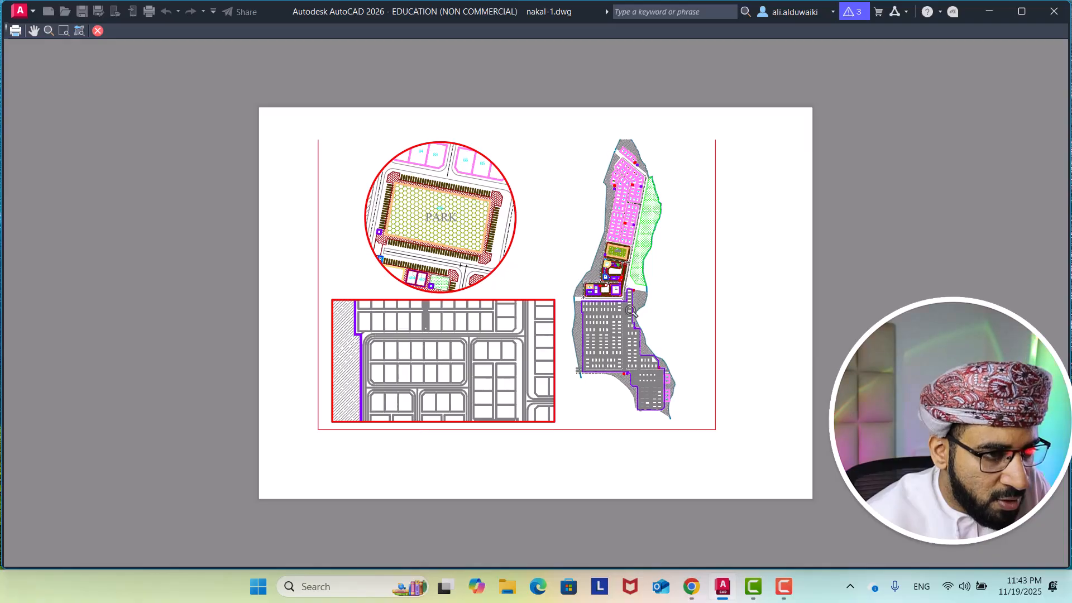
scroll(659, 343, "down", 2)
scroll(662, 256, "up", 2)
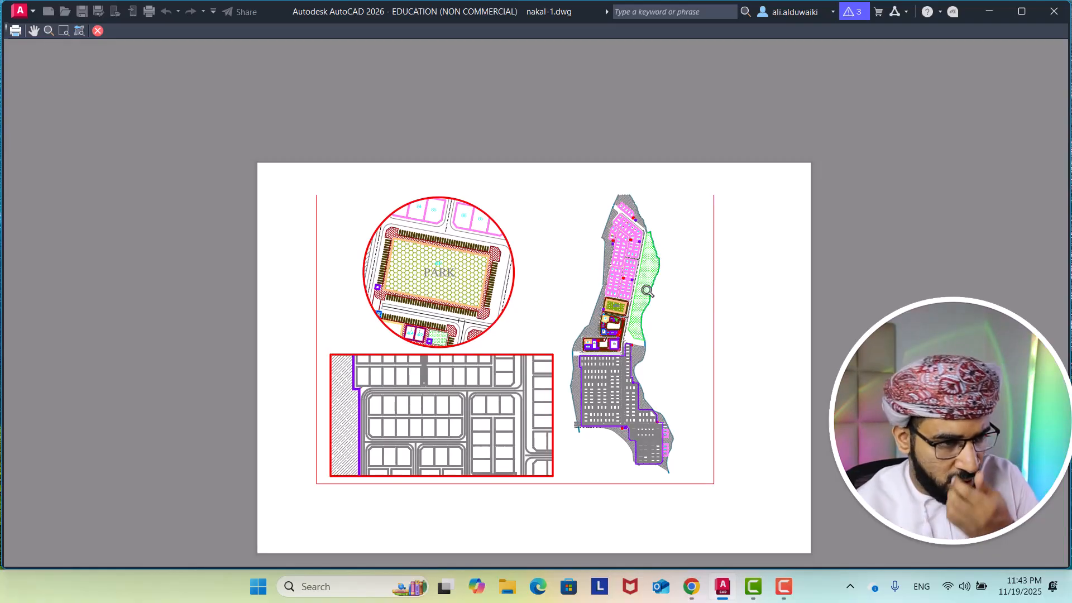
scroll(463, 306, "down", 2)
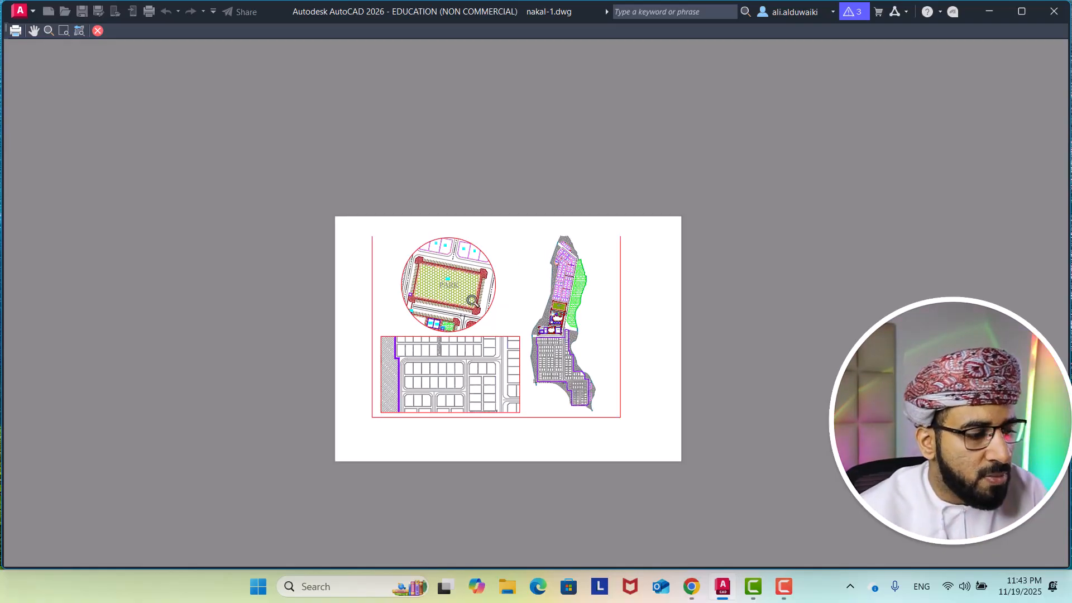
key("Escape")
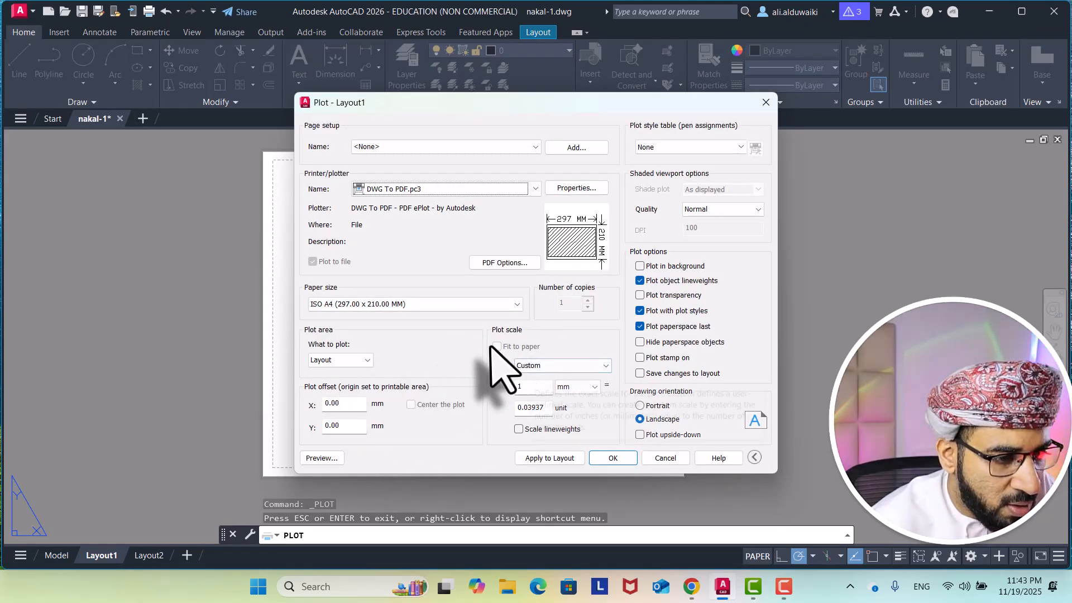
Change the paper size to ISO expand A4 (210.00 x 297.00 MM) and check the whole sheet in the plot preview
left_click(443, 305)
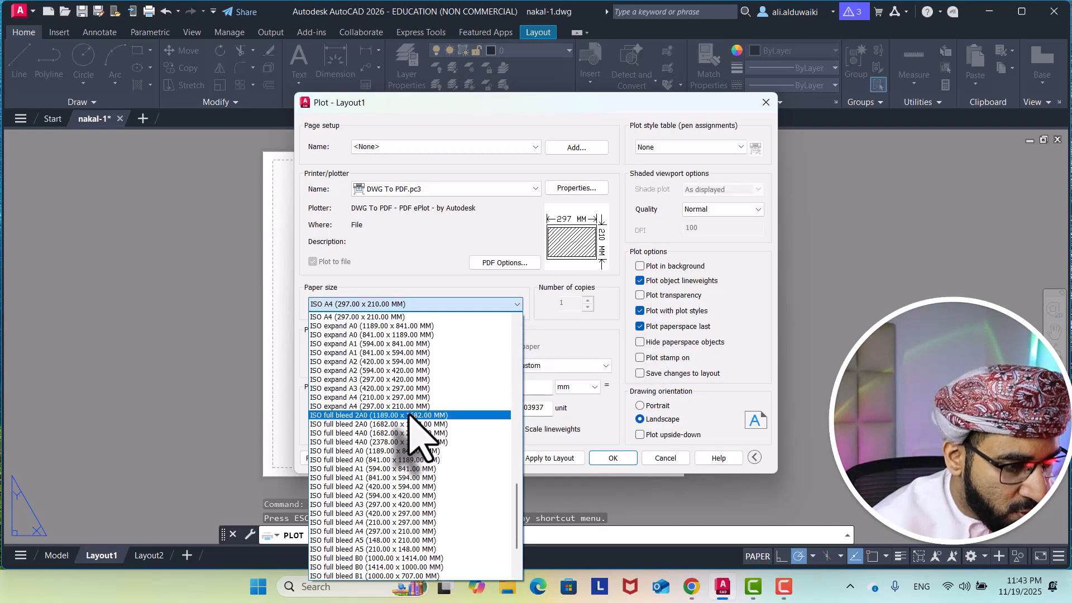
left_click(392, 397)
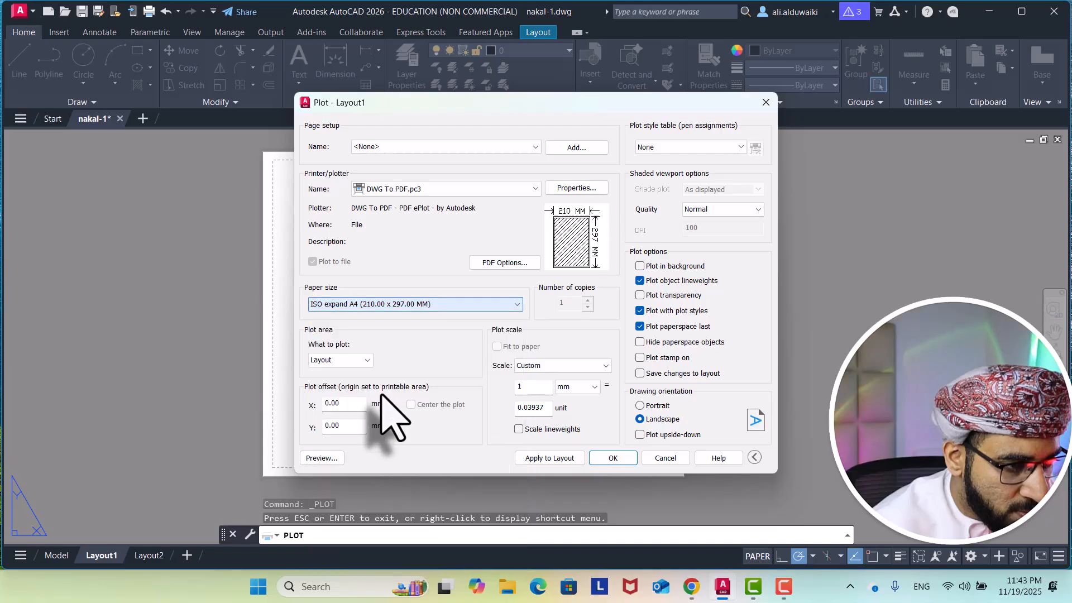
left_click(329, 459)
scroll(525, 366, "down", 3)
scroll(581, 369, "up", 4)
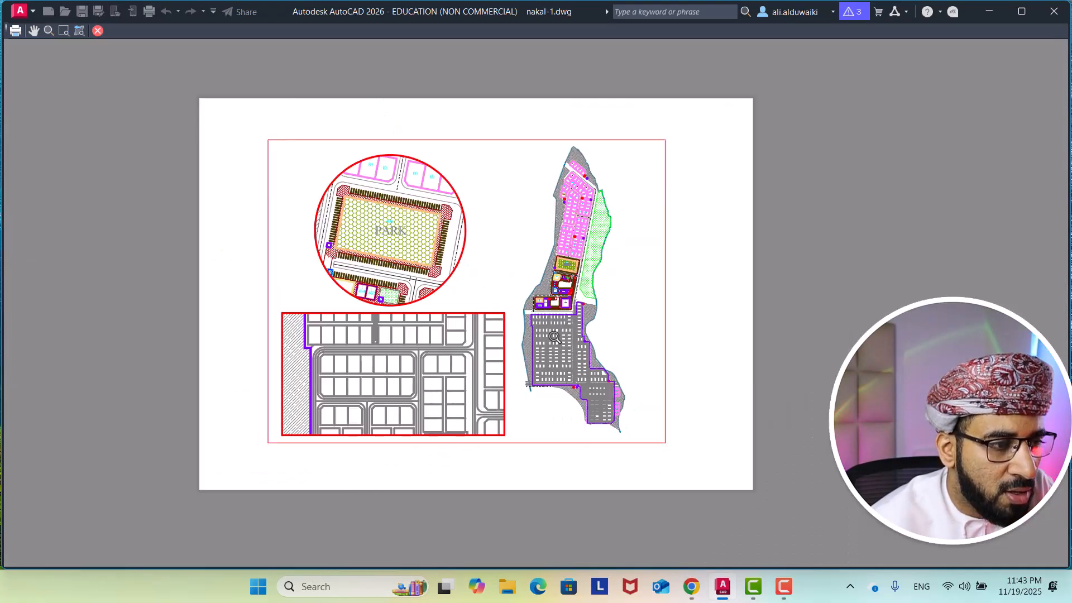
middle_click_drag(566, 342, 558, 379)
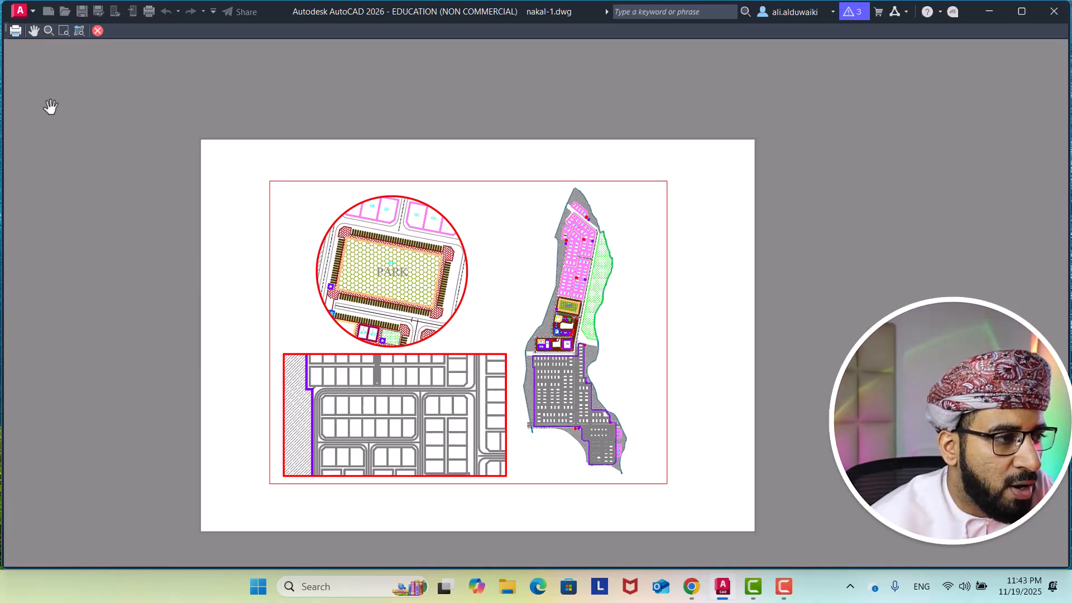
Plot the previewed sheet and save it as nakal-1-Layout1.pdf in the Youtube Files folder on the Desktop
left_click(15, 30)
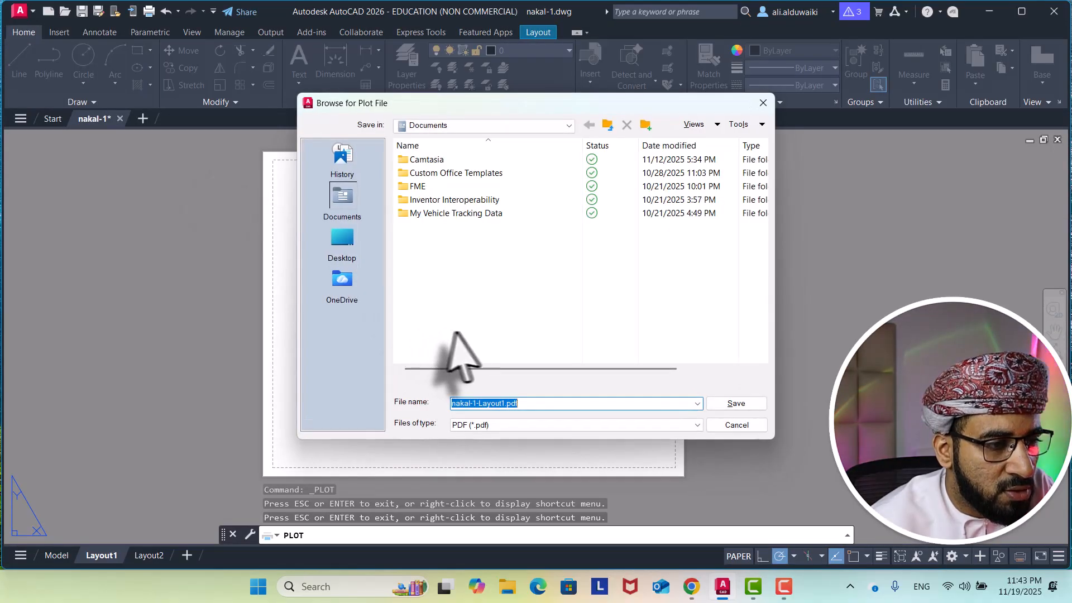
left_click(341, 243)
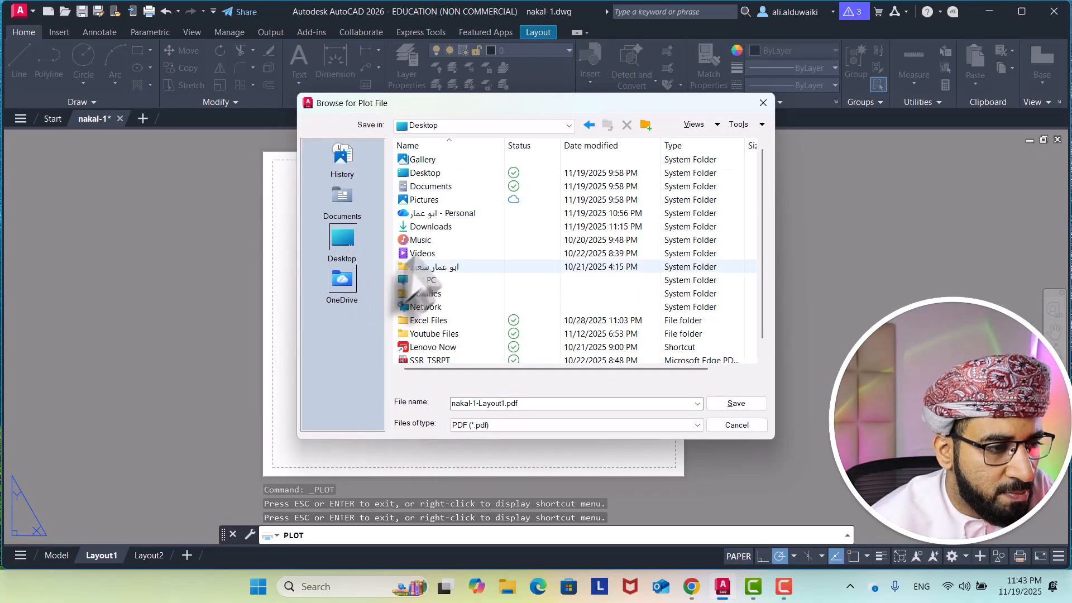
double_click(445, 173)
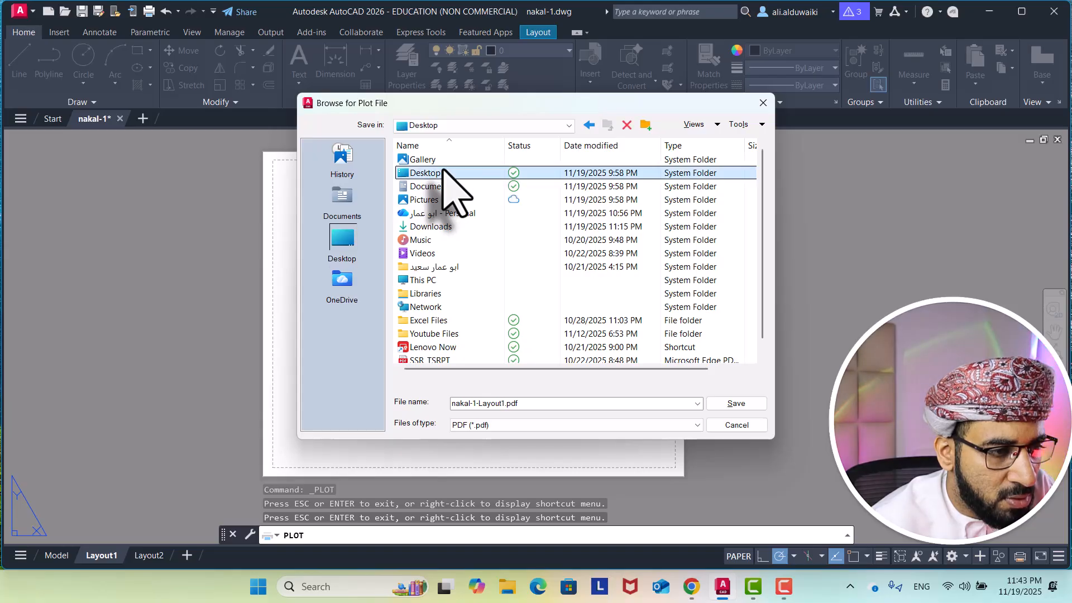
double_click(463, 174)
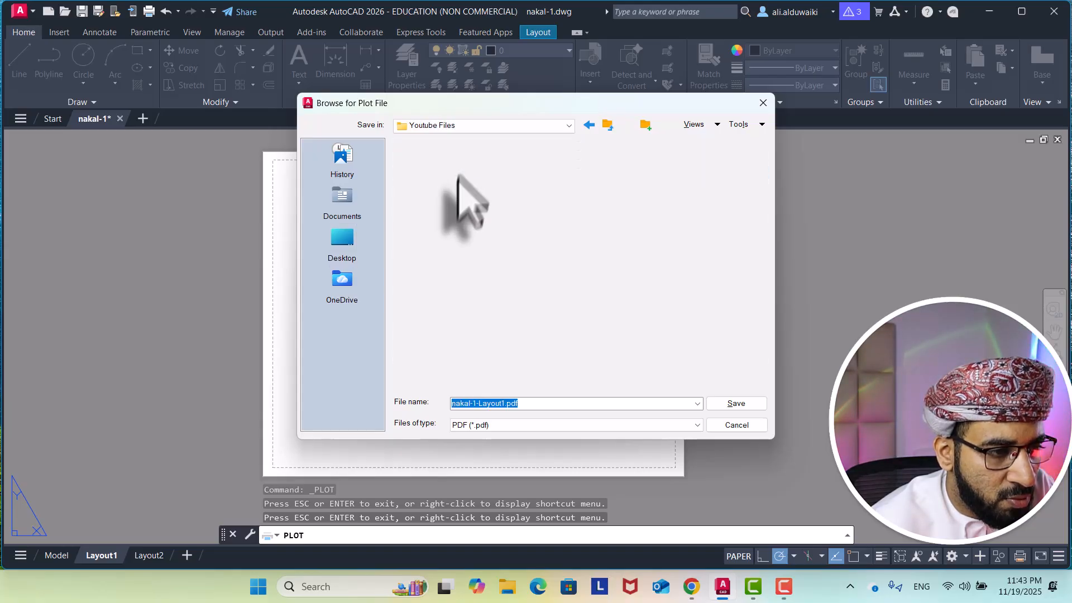
left_click(731, 402)
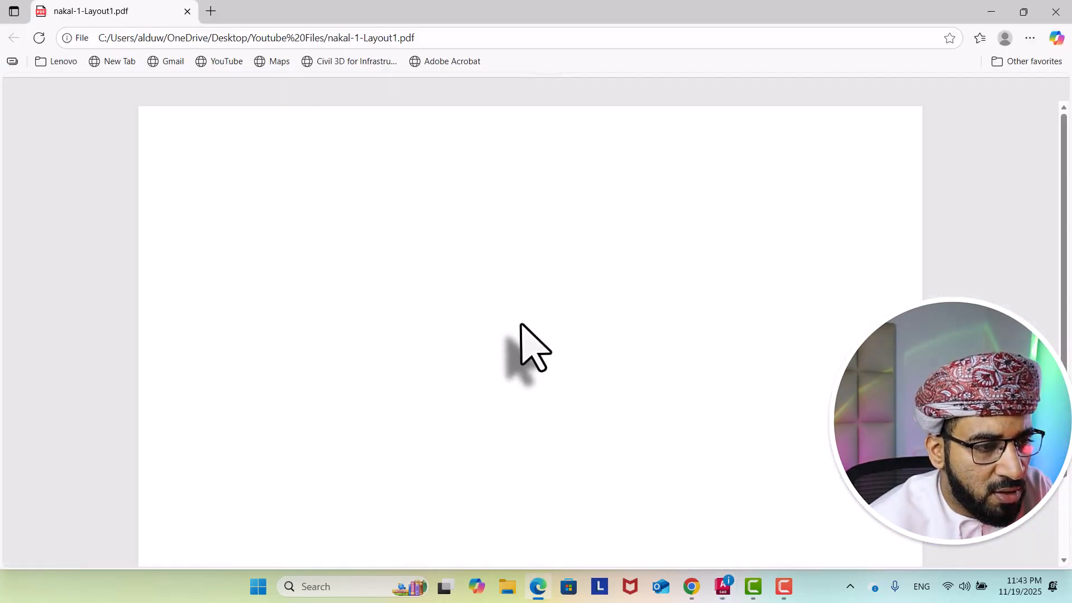
Examine the plotted PDF page, checking the circular and rectangular details, the main site plan and their frames
scroll(523, 320, "down", 2)
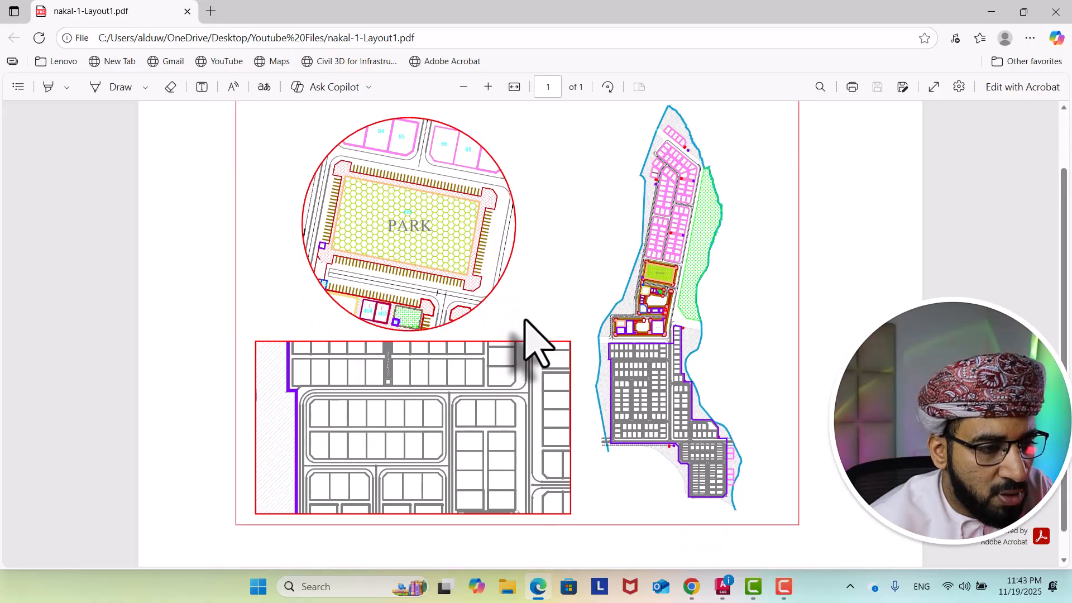
scroll(610, 362, "up", 2)
scroll(625, 335, "down", 2)
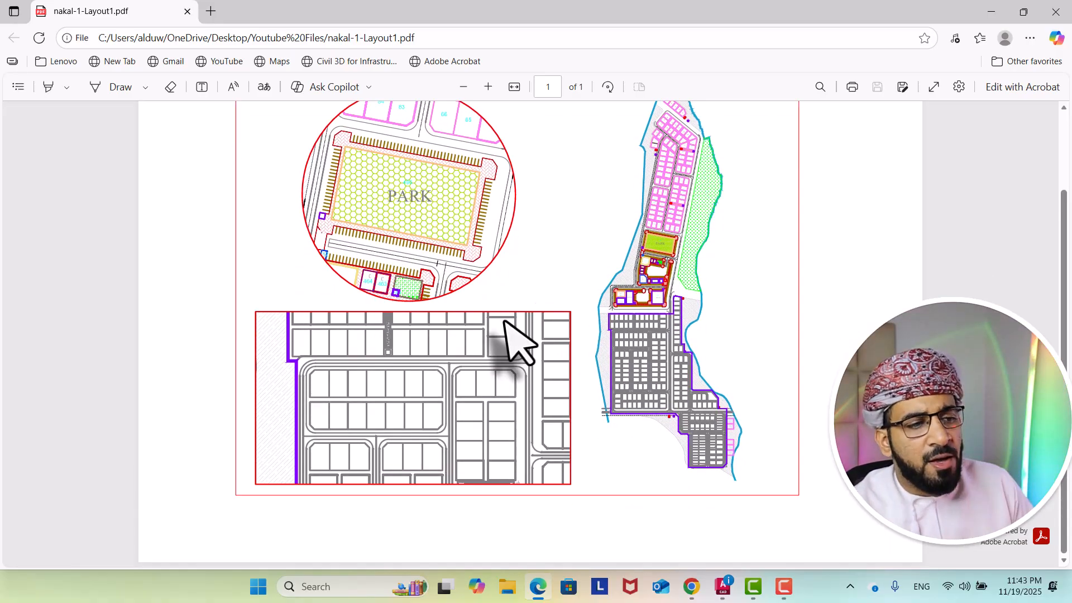
Switch back to AutoCAD, insert a layout from the Map Book Template - ISO A4 Elegant template and open the ISO Expand A4 layout
scroll(575, 324, "up", 2)
left_click(991, 11)
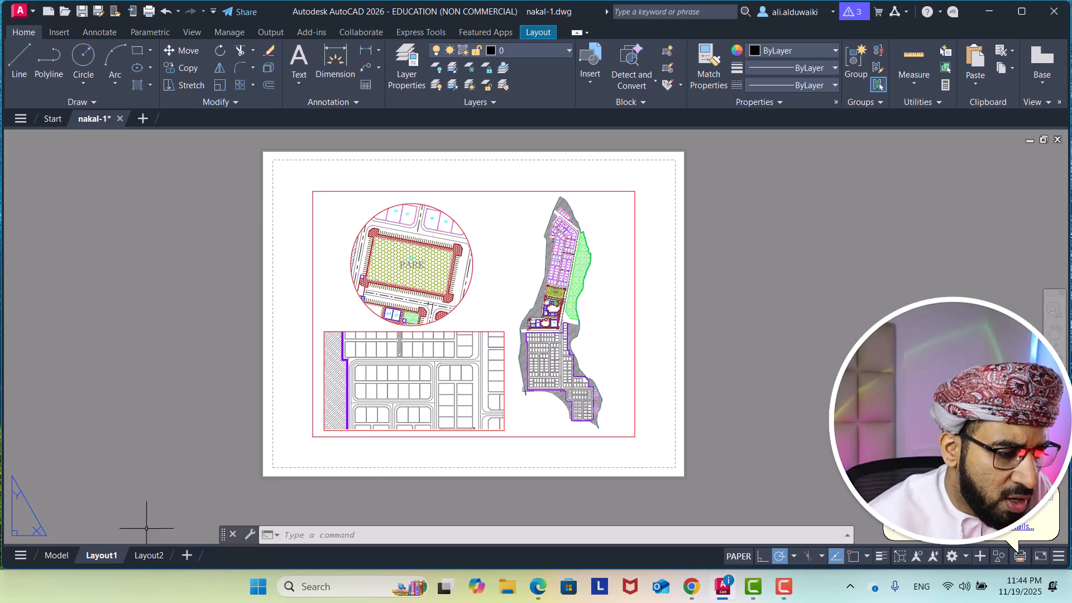
right_click(187, 555)
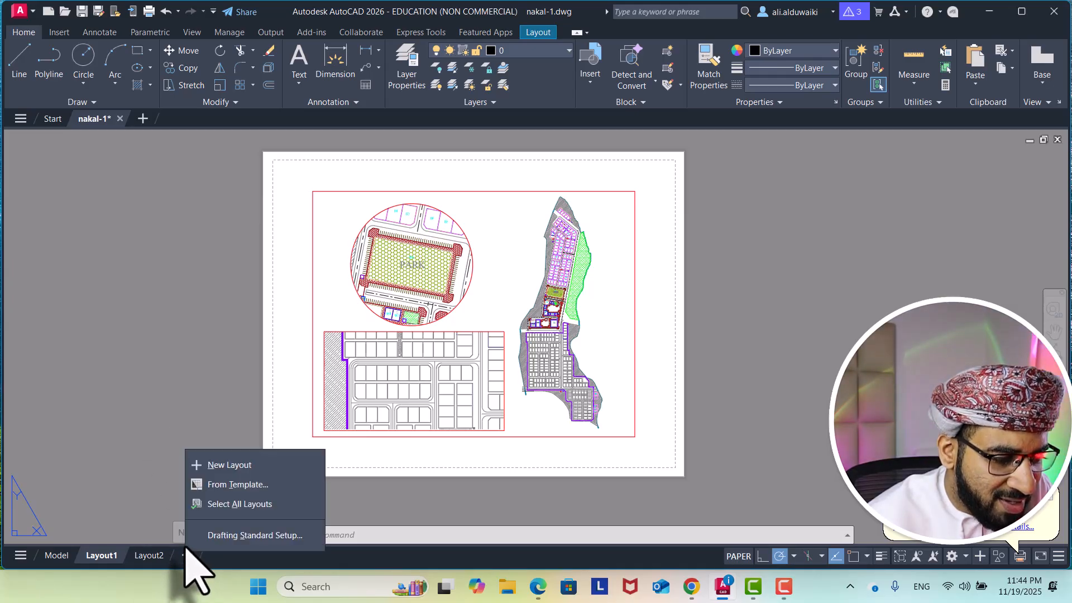
left_click(212, 485)
scroll(467, 313, "down", 5)
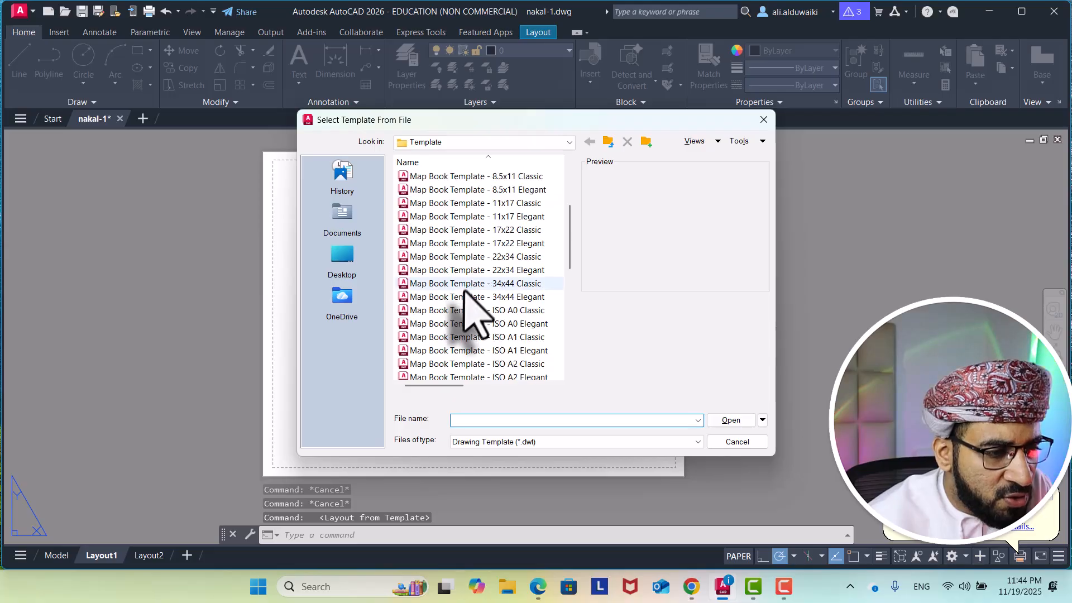
scroll(468, 323, "down", 1)
left_click(499, 297)
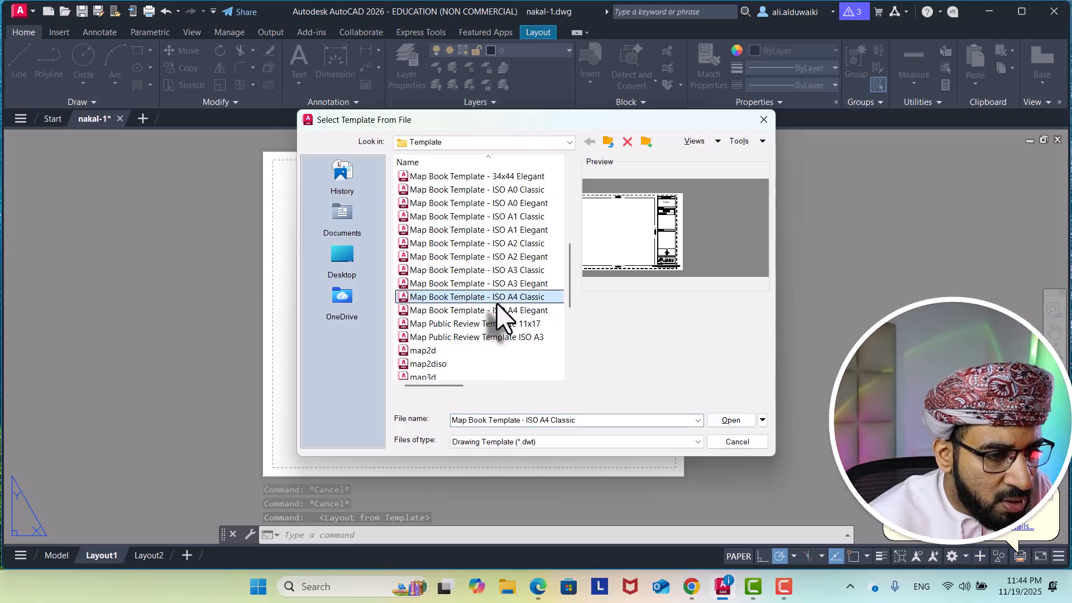
left_click(498, 310)
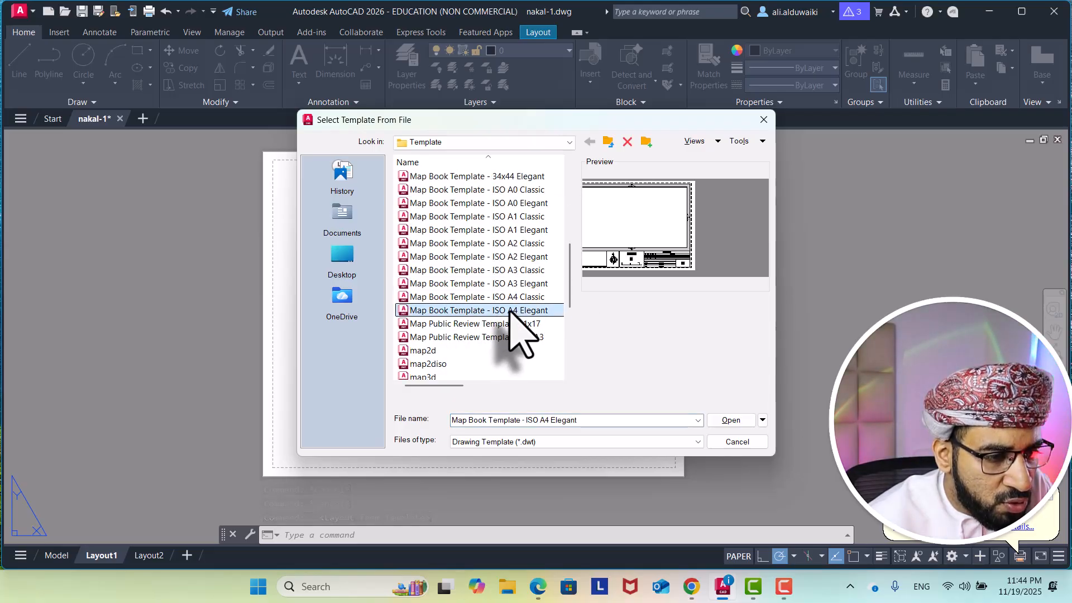
left_click(728, 420)
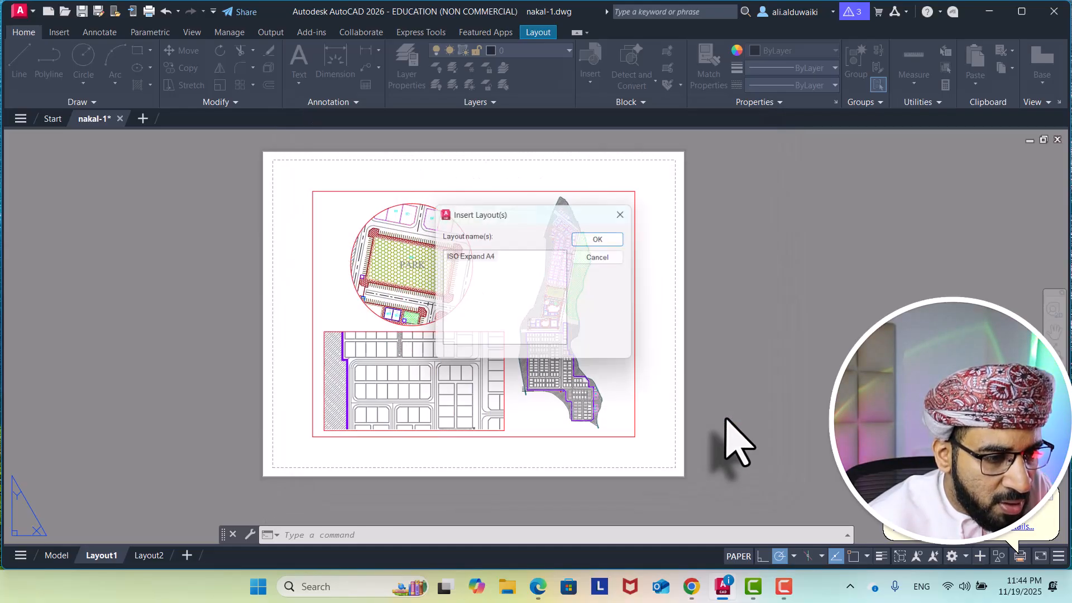
left_click(602, 238)
left_click(206, 555)
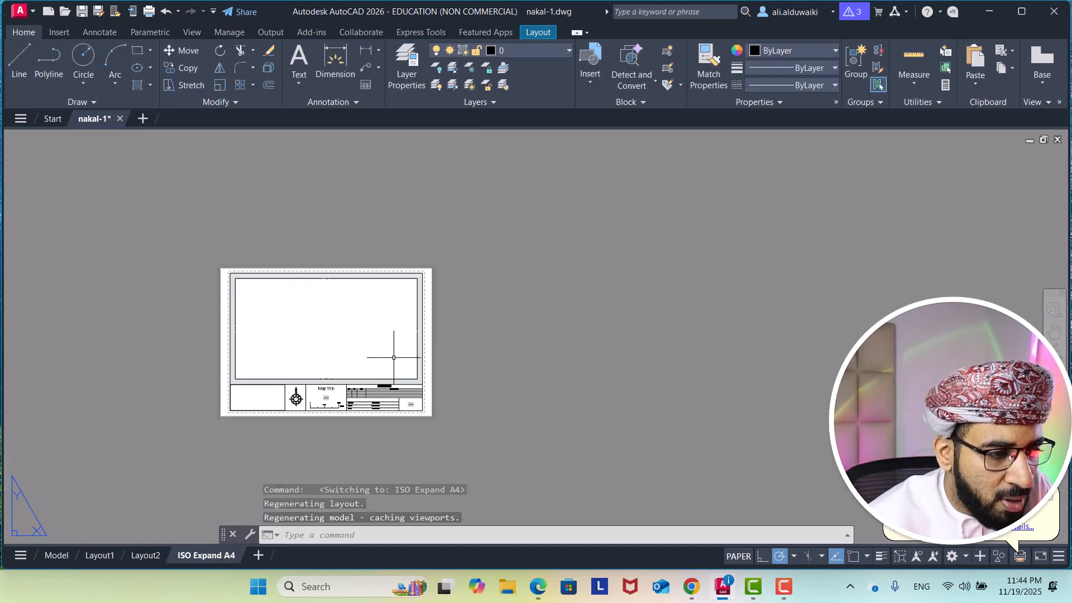
Fit the site plan in the template's main viewport, place it near the viewport's right edge and return to paper space
middle_click_drag(394, 357, 525, 344)
scroll(581, 340, "up", 3)
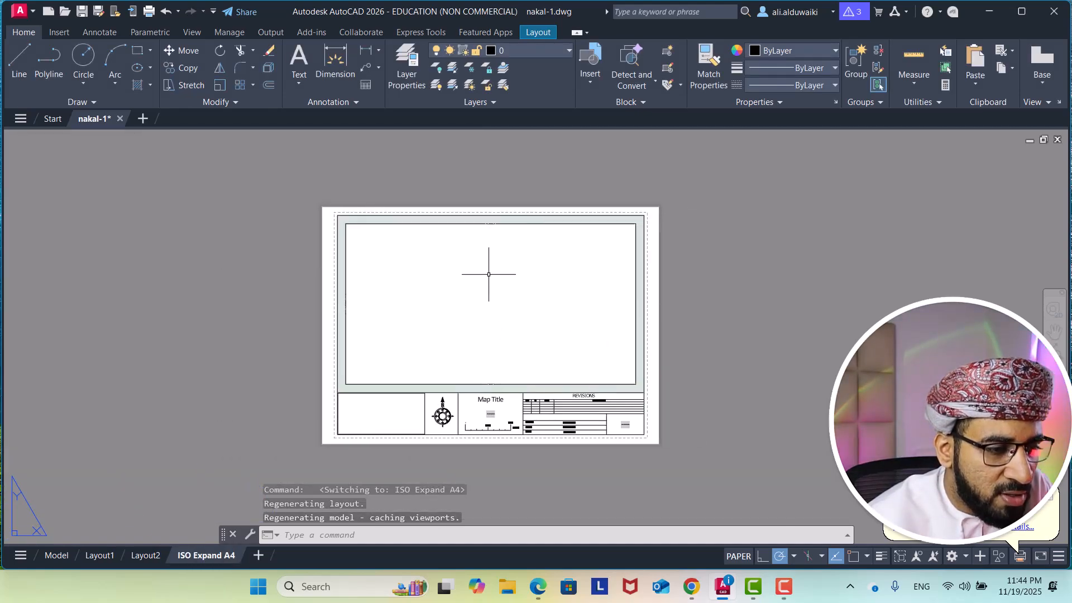
double_click(466, 270)
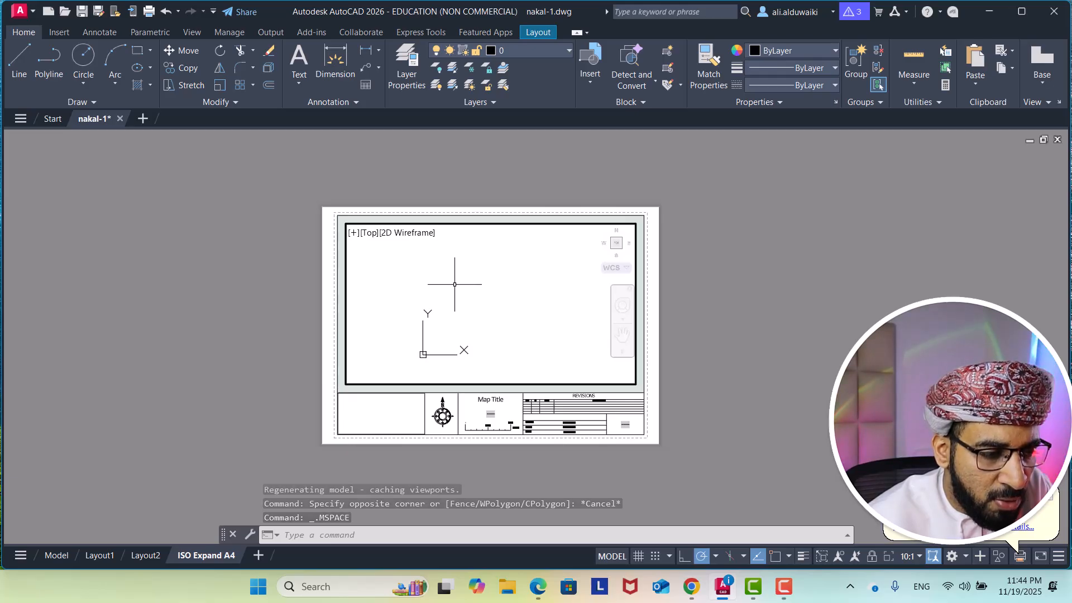
middle_click(455, 284)
middle_click(454, 284)
middle_click_drag(457, 284, 551, 287)
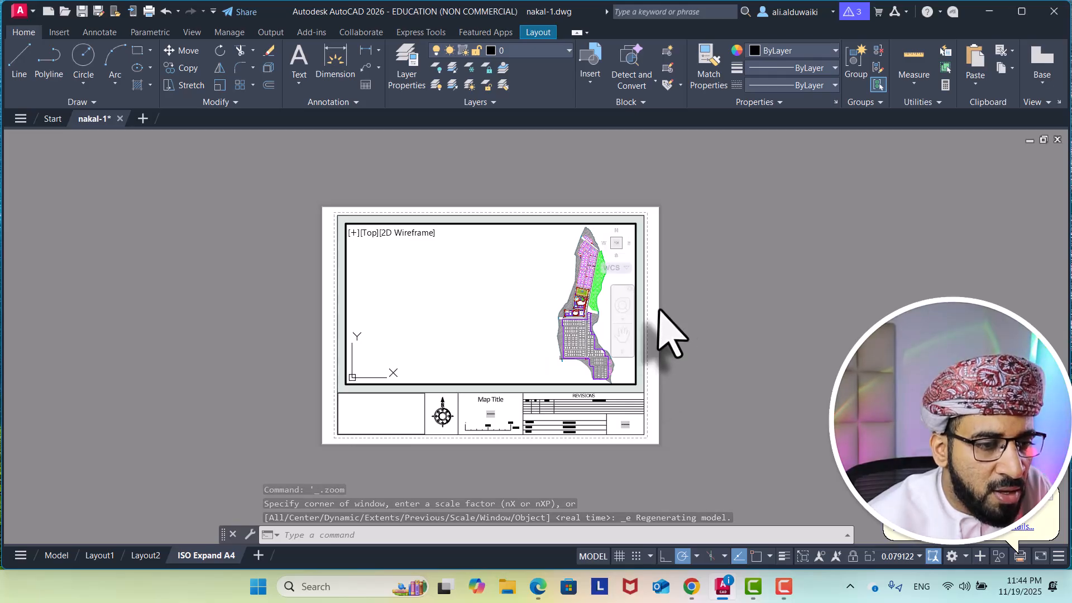
scroll(534, 305, "down", 4)
scroll(575, 302, "up", 2)
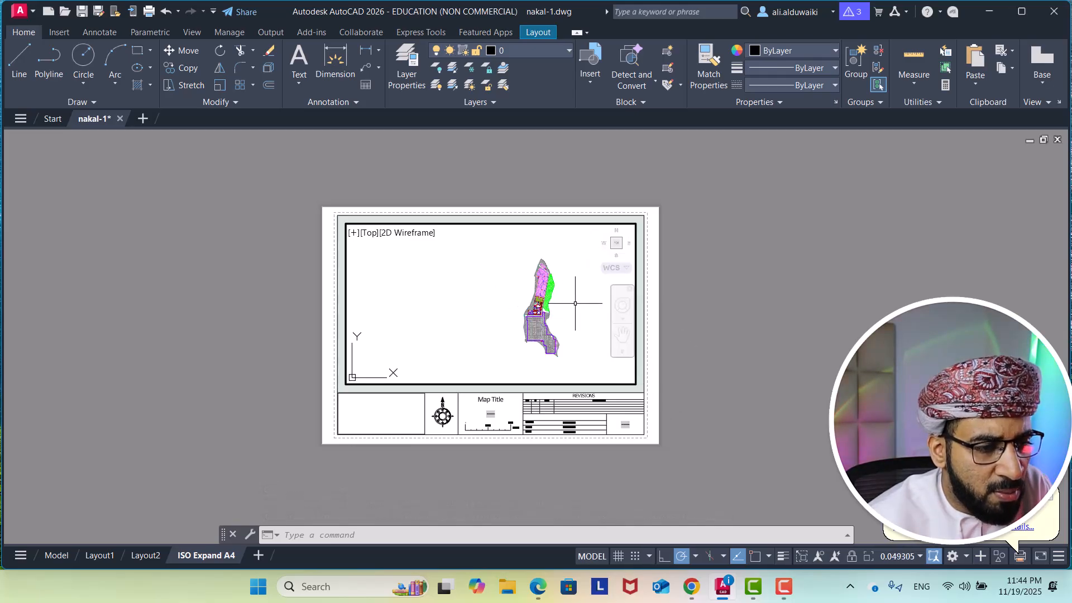
scroll(545, 304, "up", 2)
middle_click_drag(546, 305, 586, 298)
double_click(649, 296)
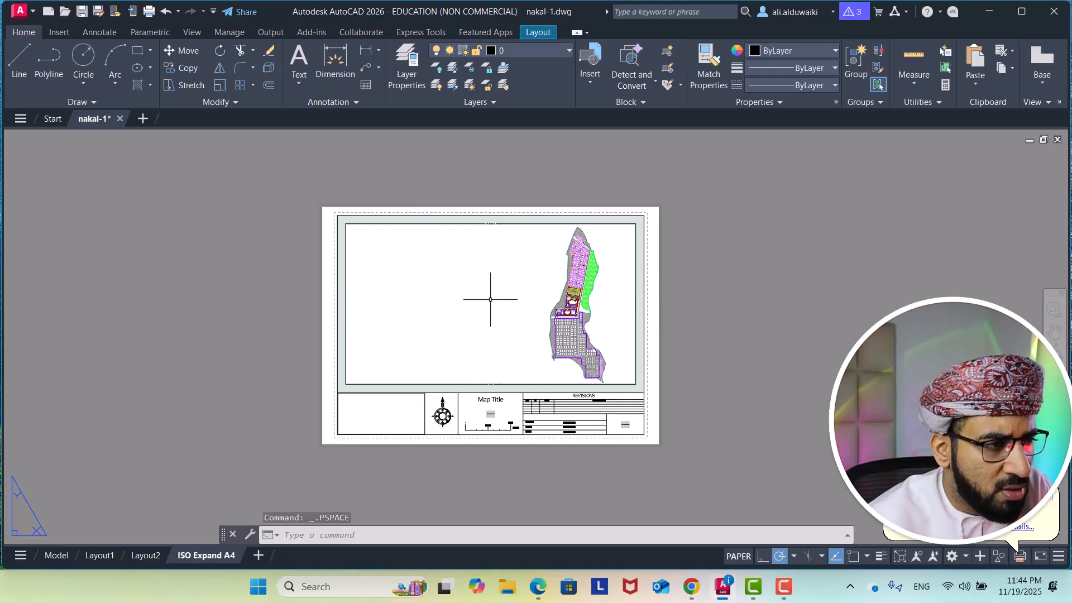
Draw two stacked rectangles, each about 165 mm wide, in the empty area left of the site plan
left_click(138, 51)
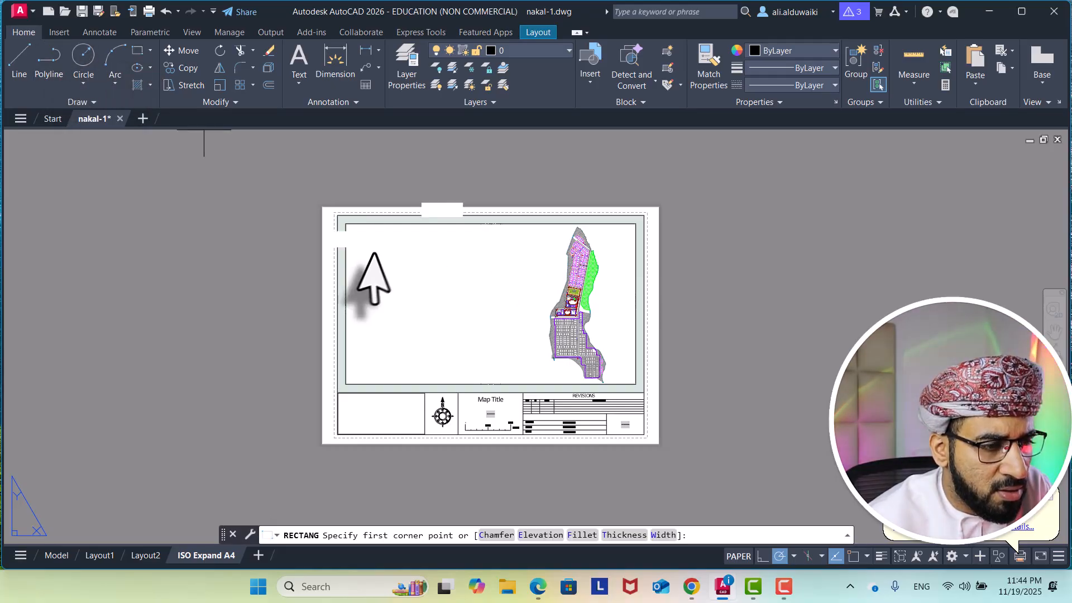
left_click(354, 235)
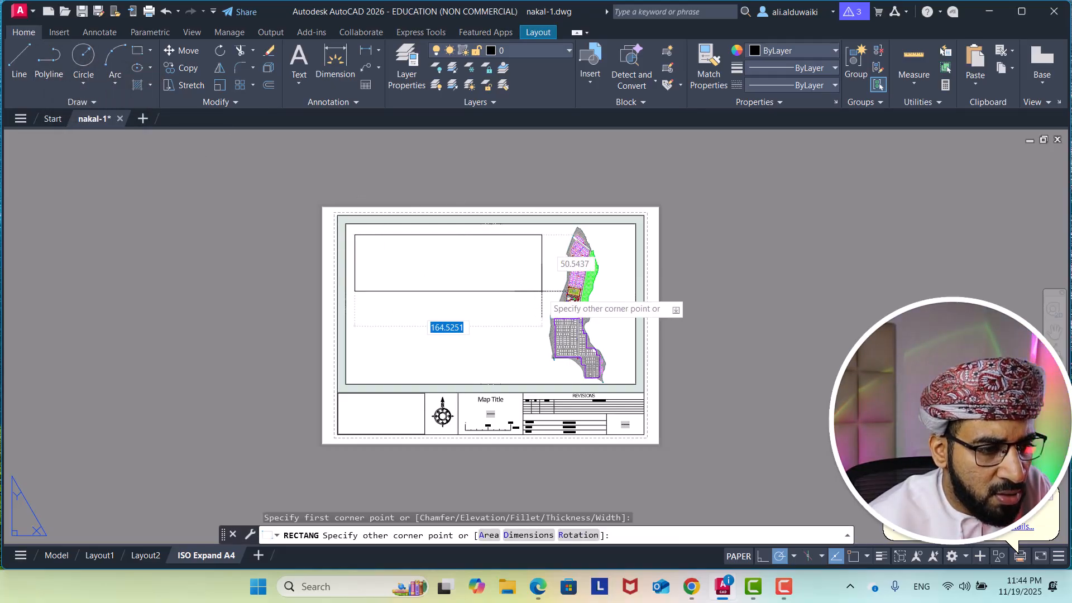
left_click(545, 296)
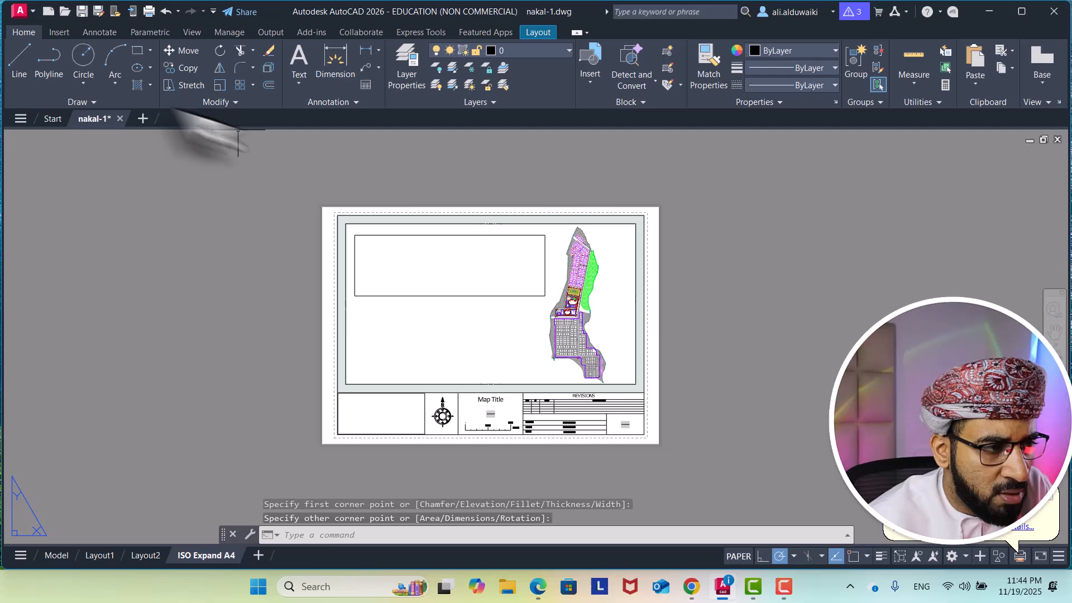
left_click(137, 52)
left_click(355, 308)
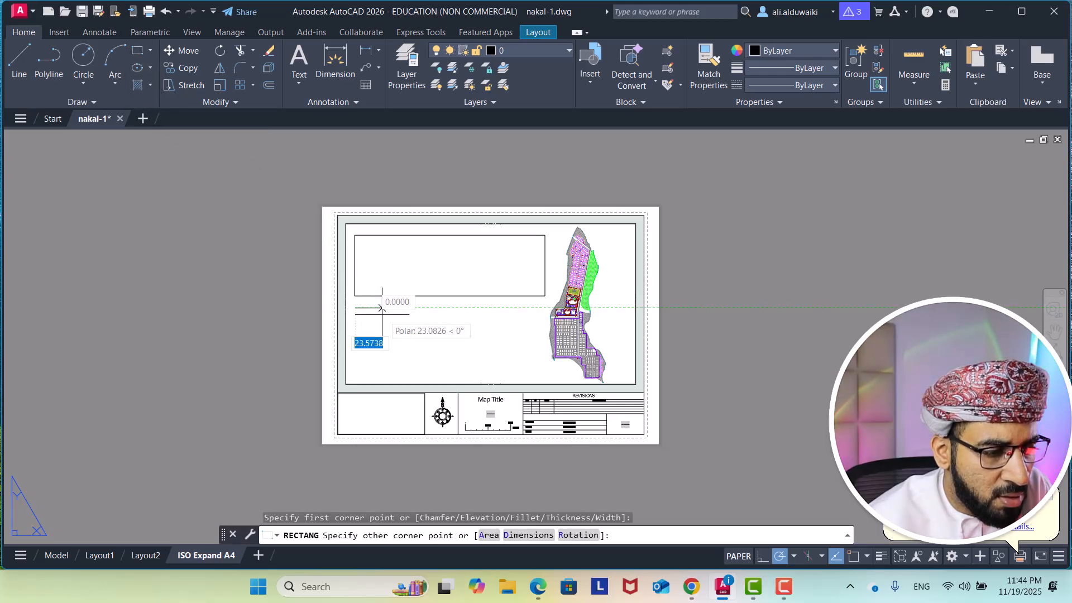
left_click(543, 378)
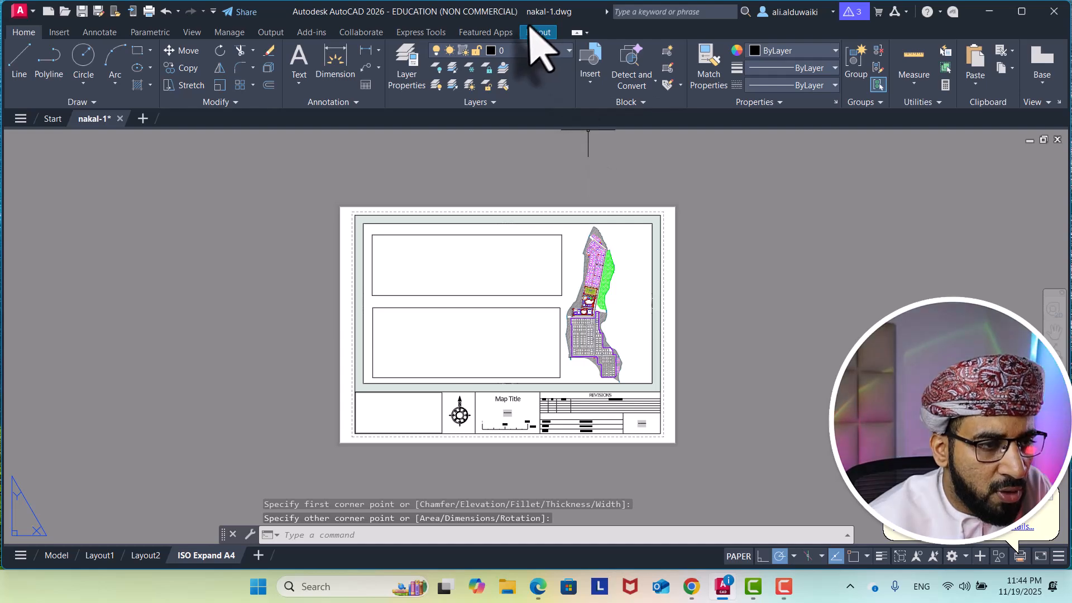
Convert the upper and lower rectangles into layout viewports using the Object option
left_click(539, 31)
left_click(138, 51)
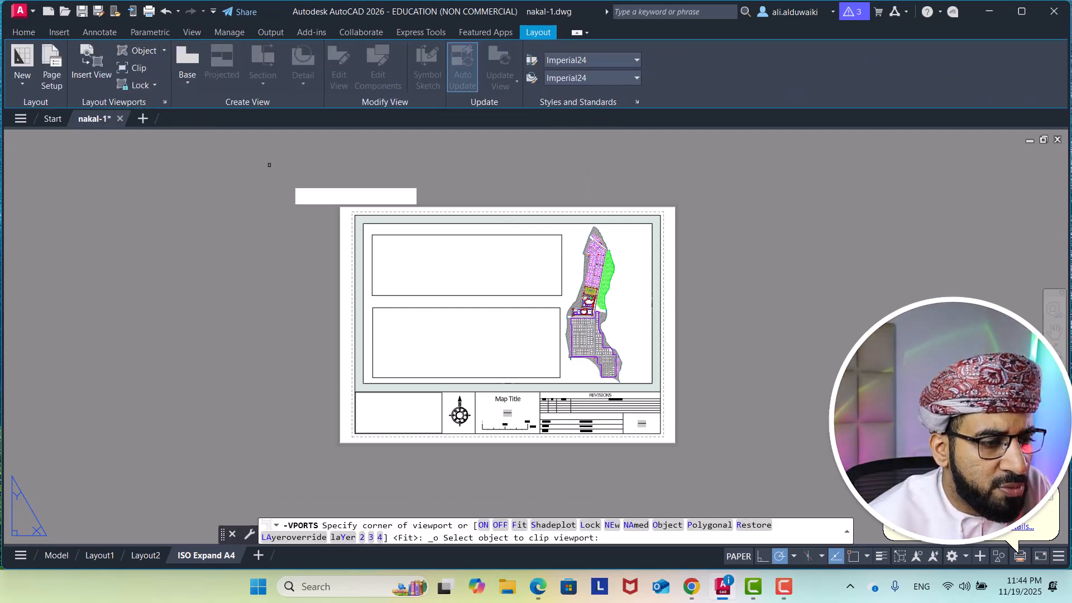
left_click(415, 296)
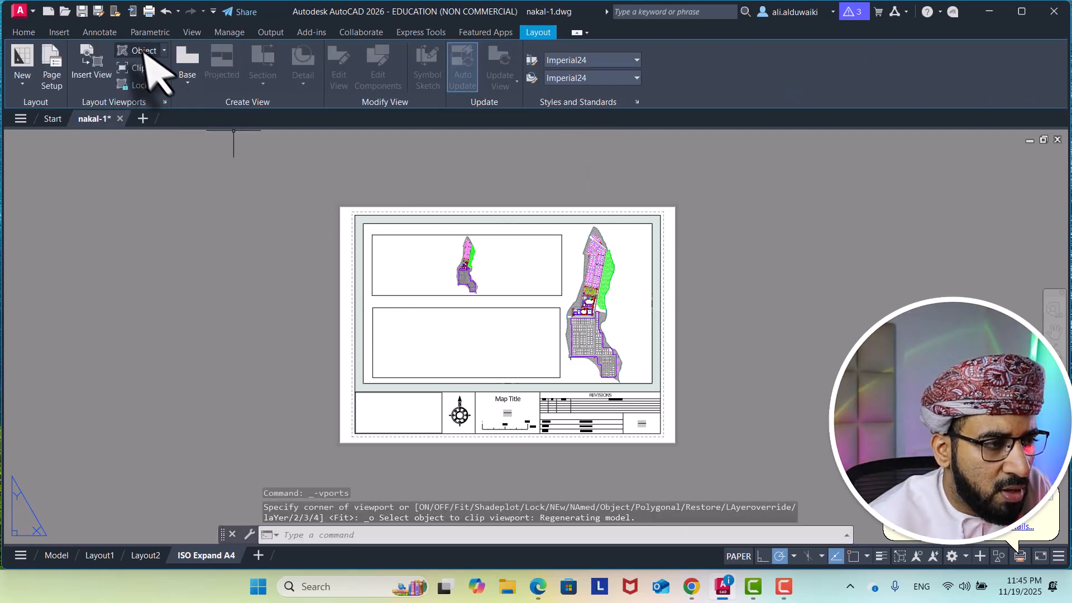
left_click(138, 51)
left_click(412, 308)
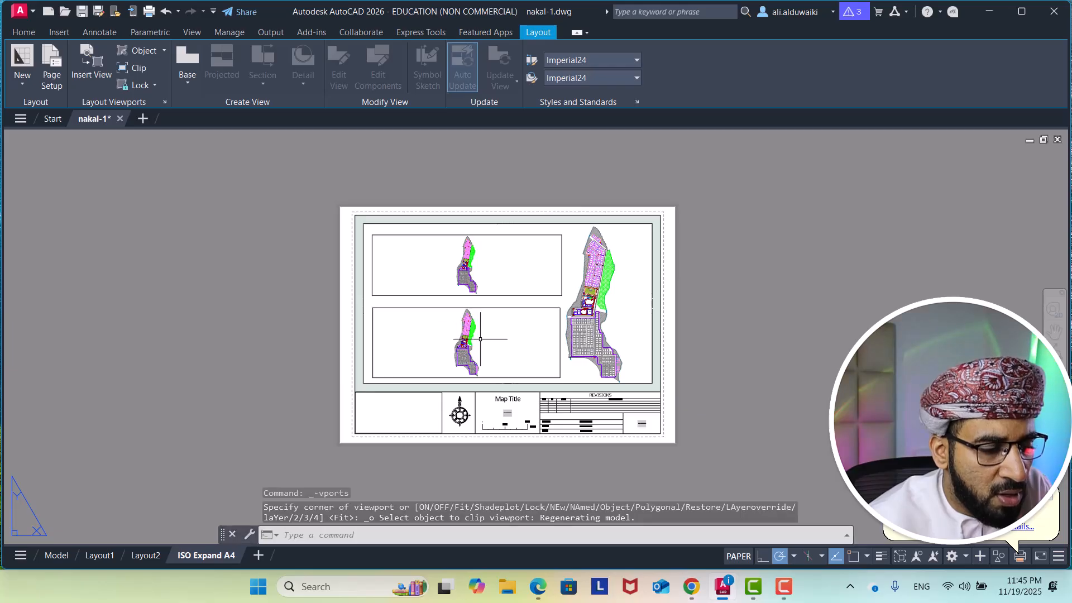
Frame the parking and facility plots beside the park in the upper rectangular viewport and return to paper space
double_click(494, 255)
scroll(459, 260, "up", 10)
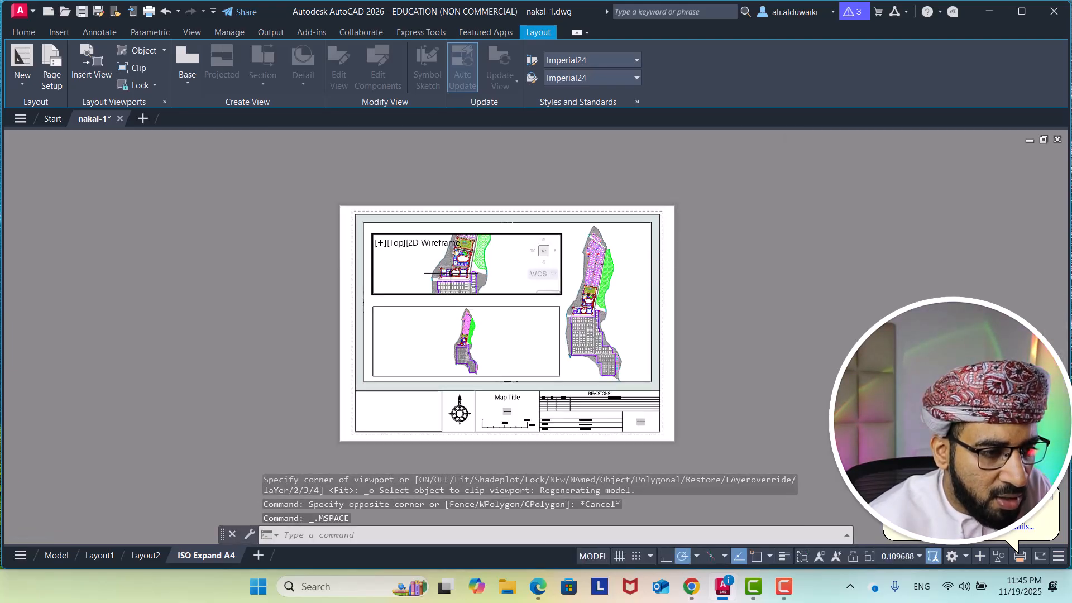
scroll(491, 270, "up", 2)
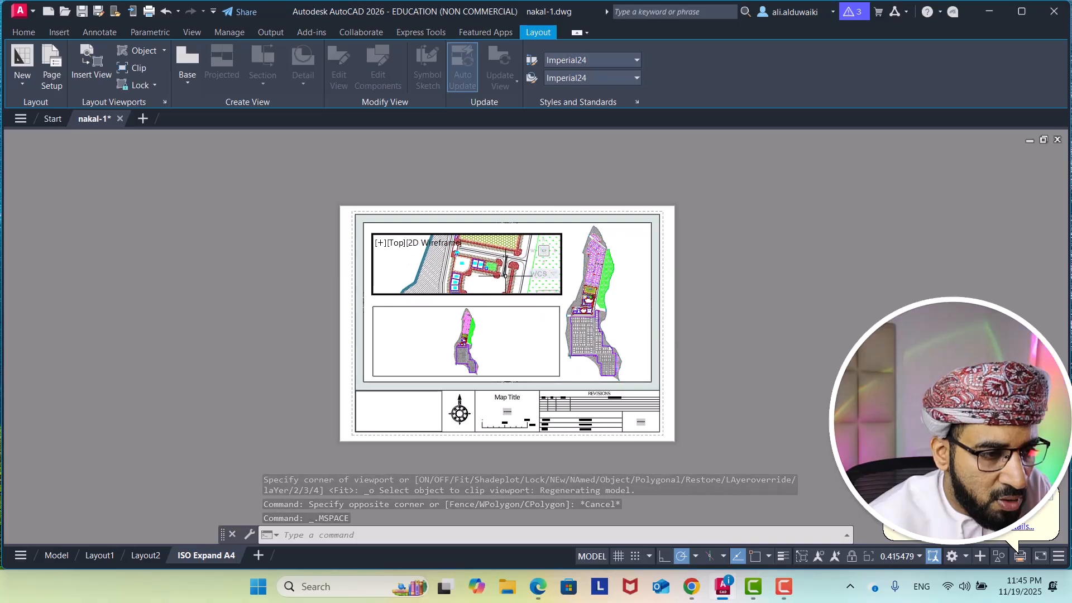
double_click(681, 300)
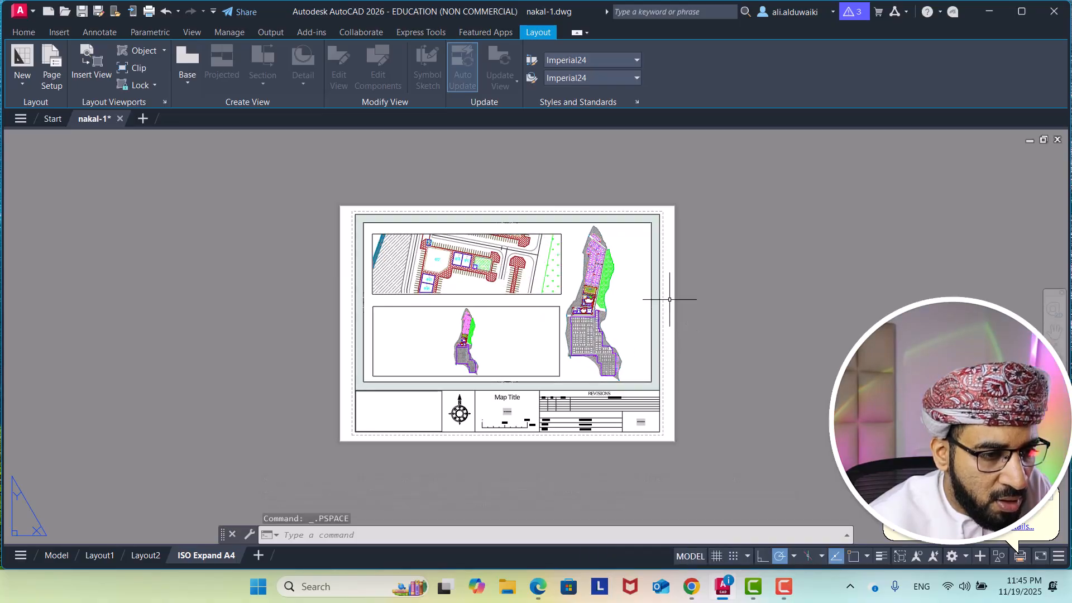
Frame the numbered plots at the site's northern end in the lower rectangular viewport and return to paper space
double_click(495, 323)
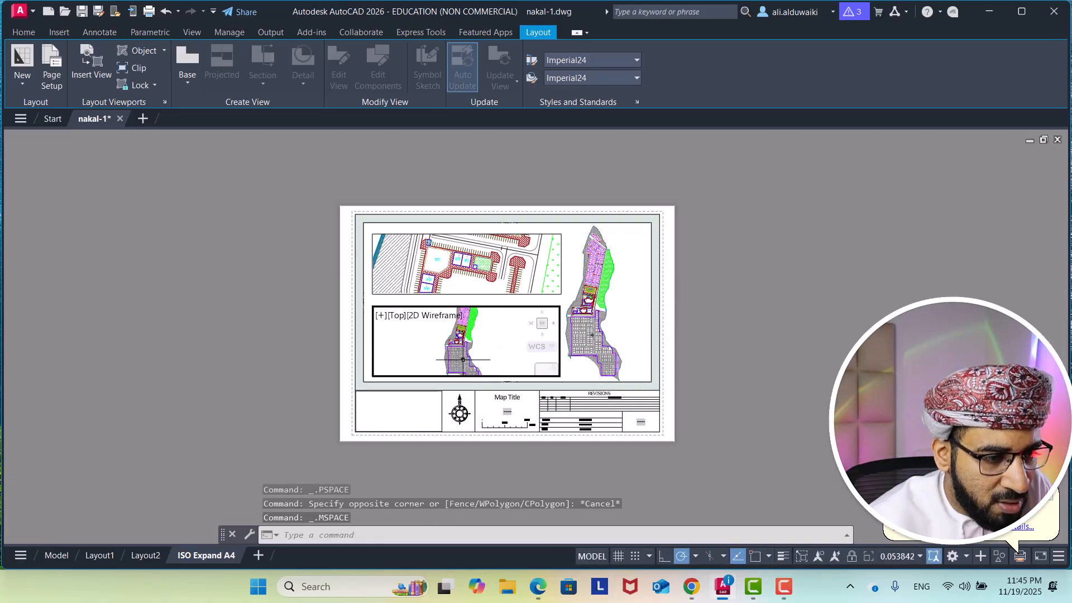
scroll(482, 339, "up", 8)
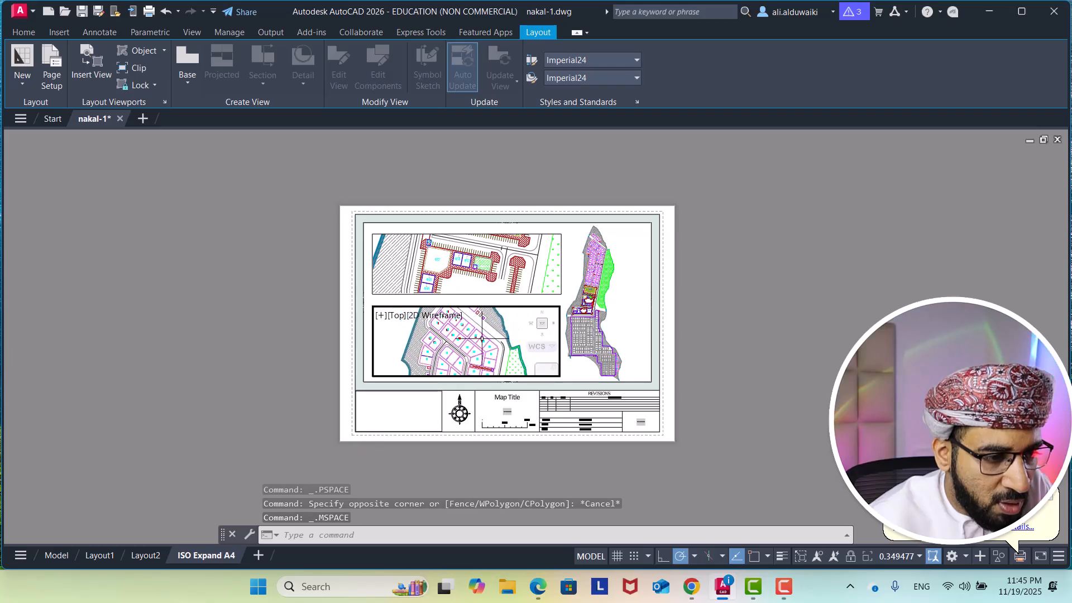
scroll(482, 338, "up", 2)
mouse_move(490, 354)
middle_mouse_down()
mouse_move(528, 352)
mouse_move(496, 358)
middle_mouse_up()
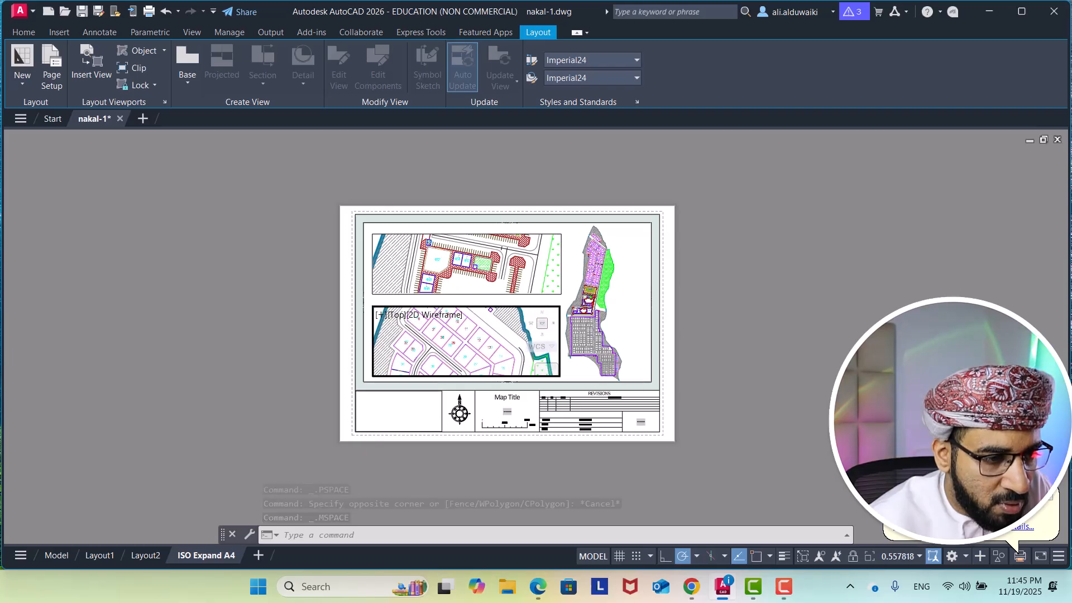
double_click(668, 317)
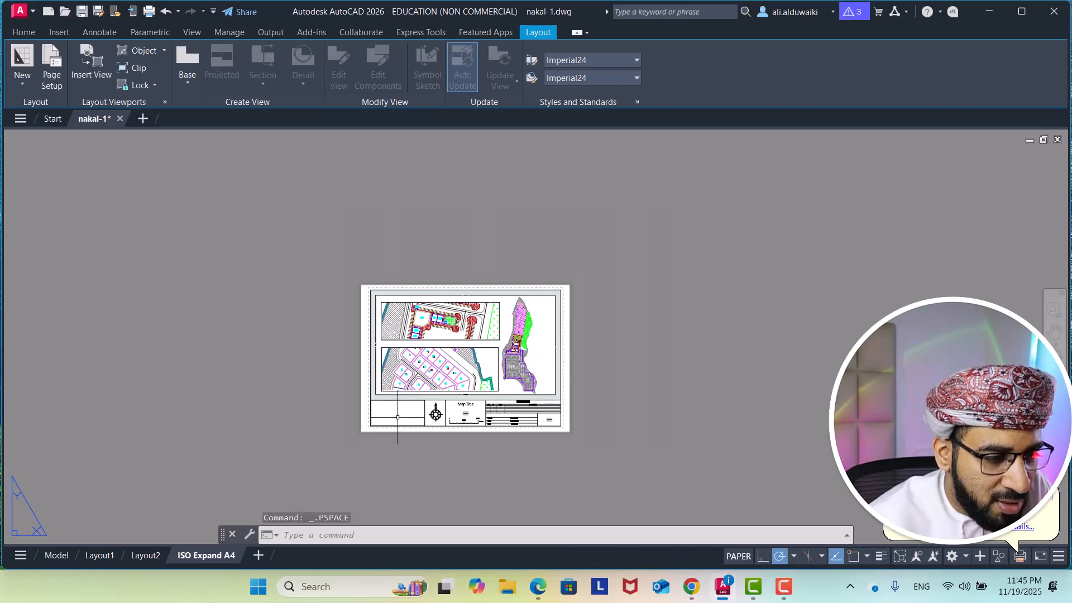
Fit the whole site plan in the title block's small key-map viewport and return to paper space
scroll(425, 379, "up", 2)
double_click(428, 364)
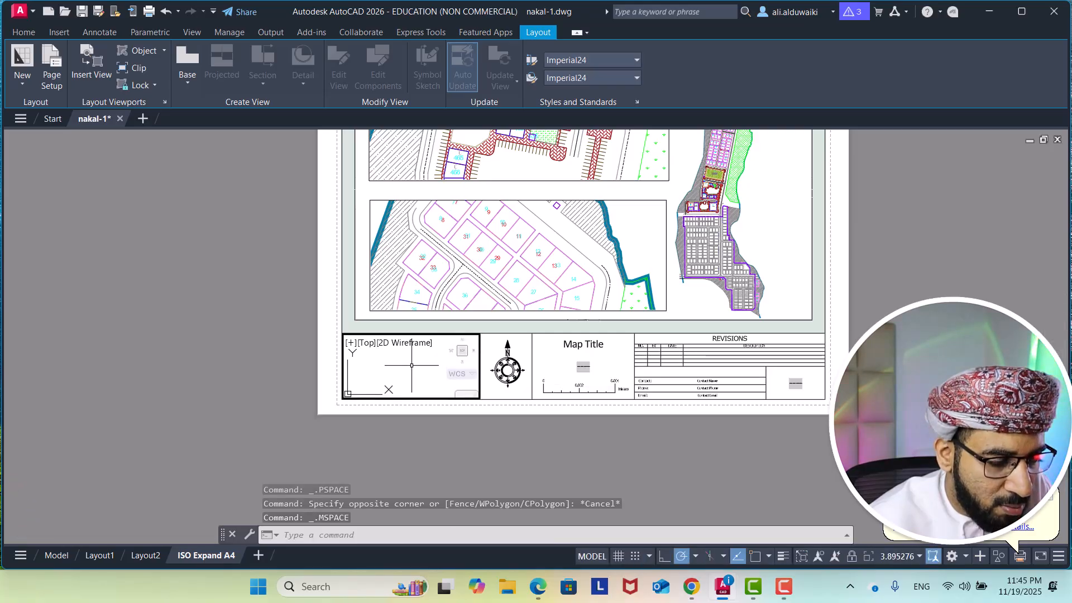
middle_click(413, 360)
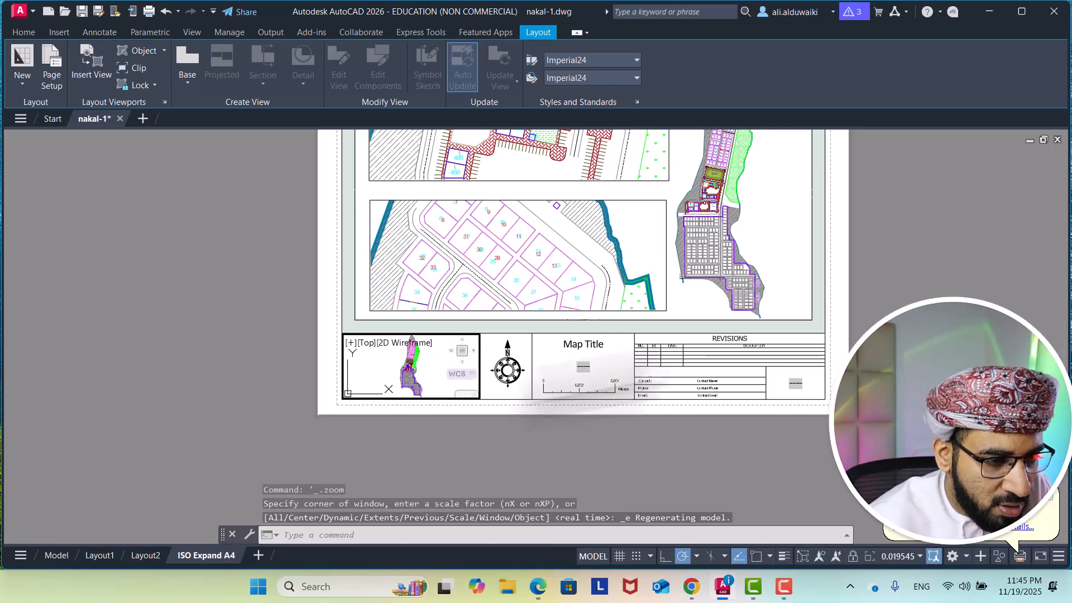
double_click(837, 262)
Set up the plot of the ISO Expand A4 layout with the DWG To PDF.pc3 plotter and the monochrome.ctb plot style table
scroll(597, 330, "down", 4)
middle_click_drag(573, 251, 367, 268)
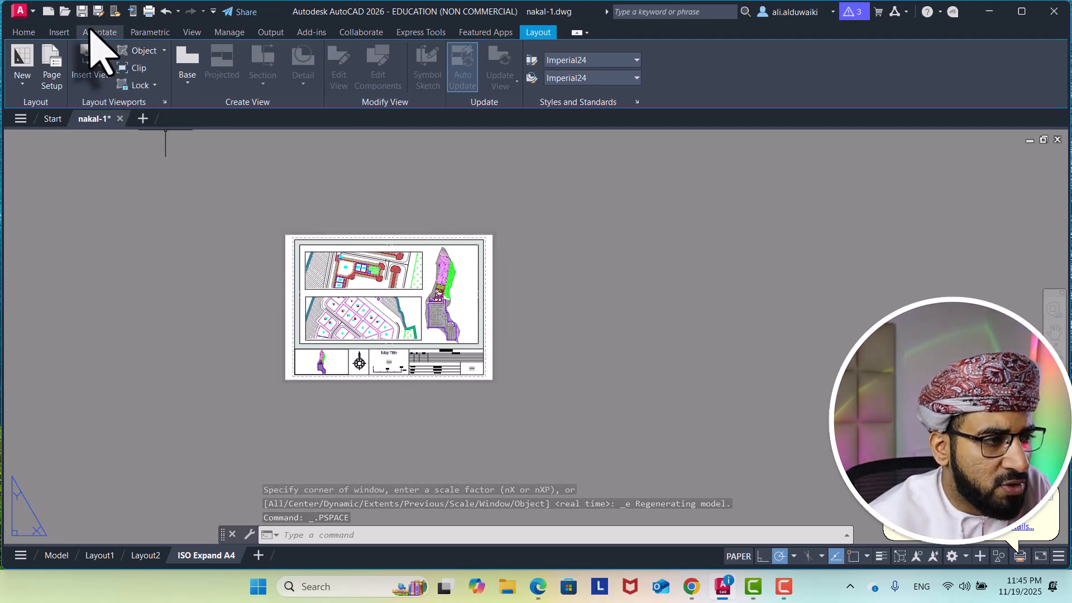
left_click(149, 12)
left_click(477, 320)
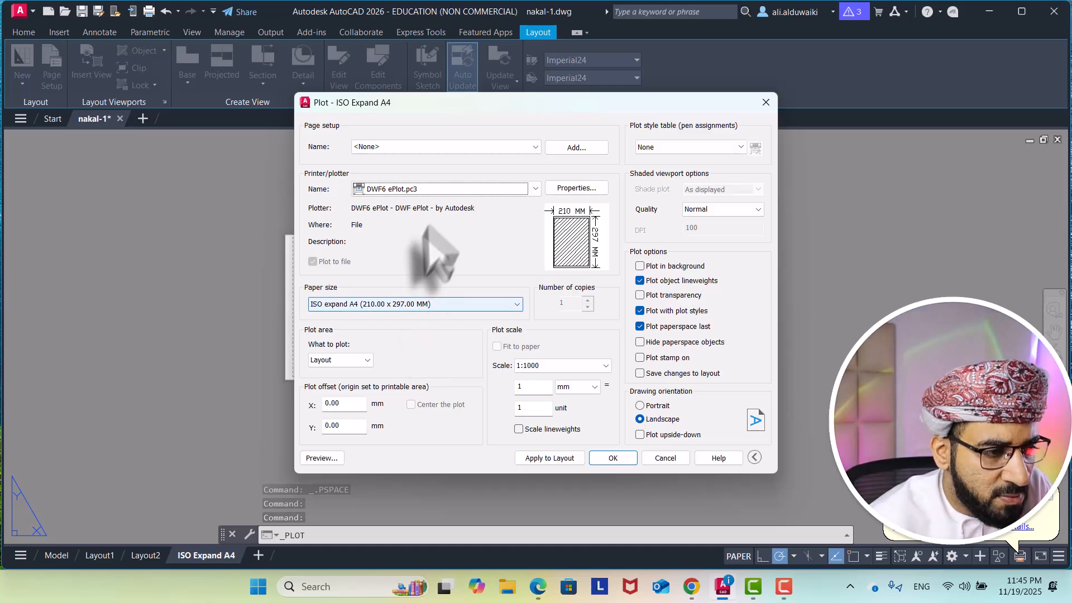
left_click(440, 190)
left_click(411, 352)
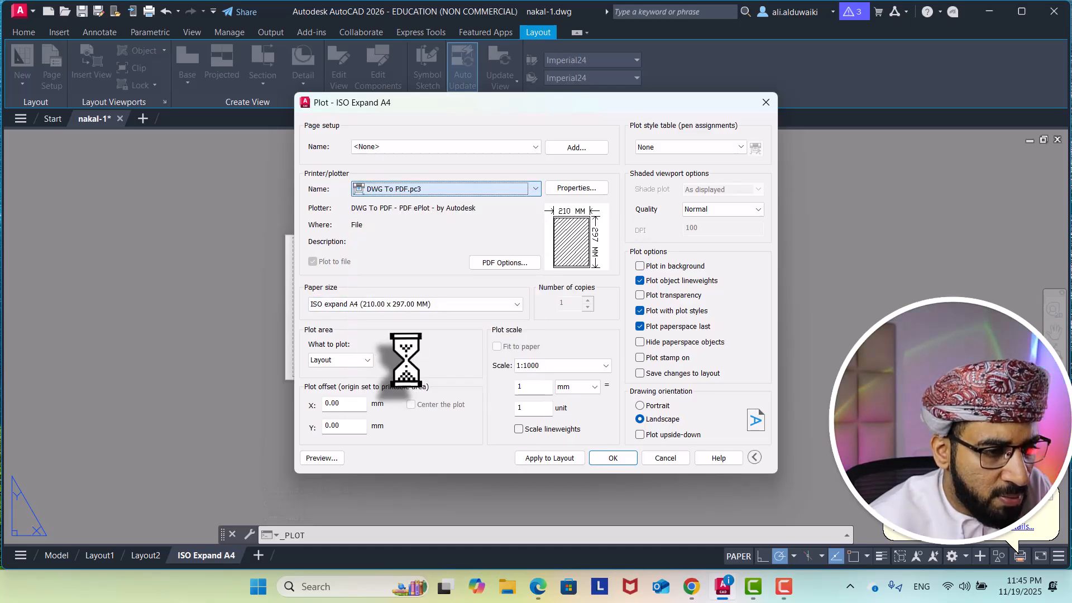
left_click(728, 146)
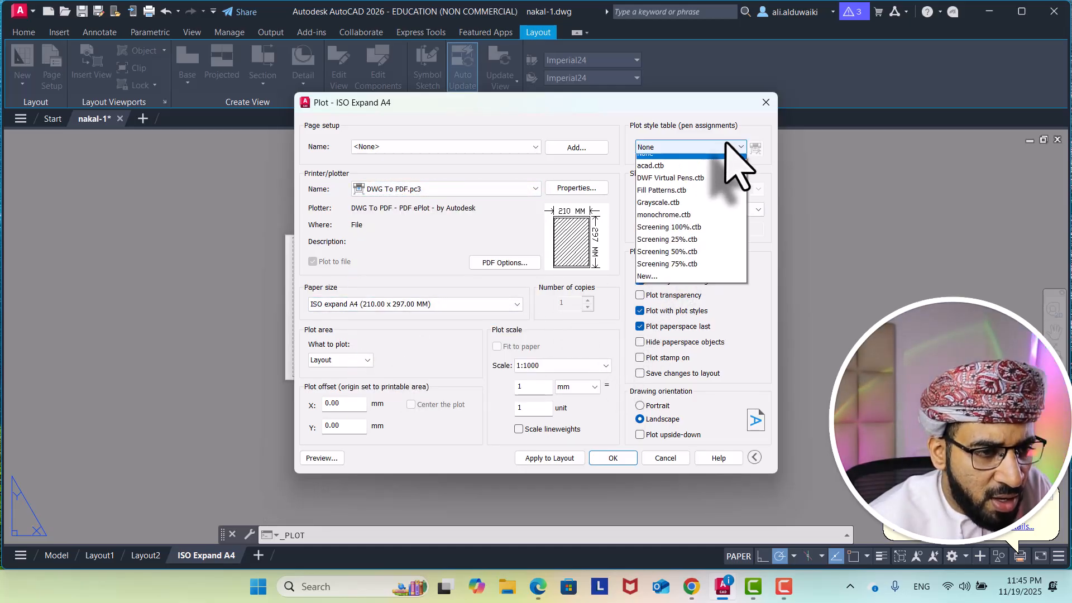
left_click(688, 221)
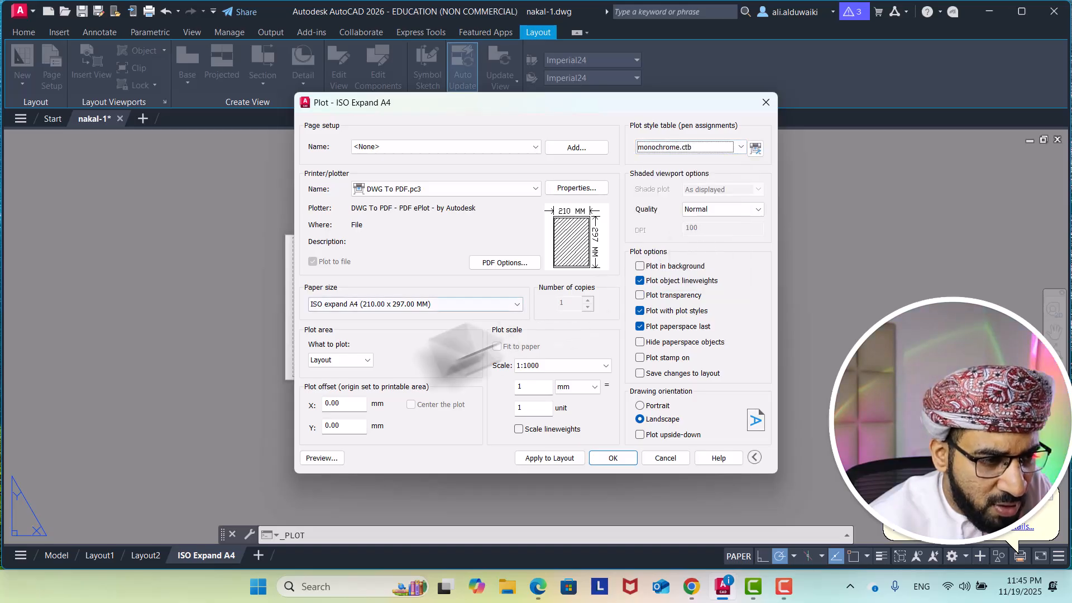
Preview the monochrome sheet and plot it to nakal-1-ISO Expand A4.pdf in the Youtube Files folder
left_click(324, 458)
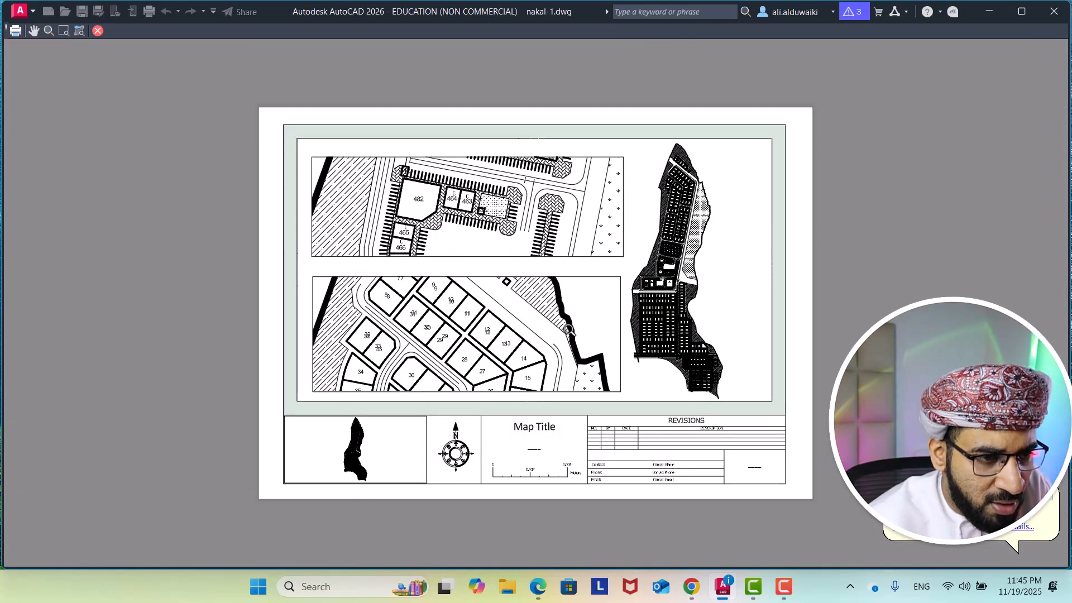
scroll(568, 329, "up", 3)
scroll(514, 374, "down", 5)
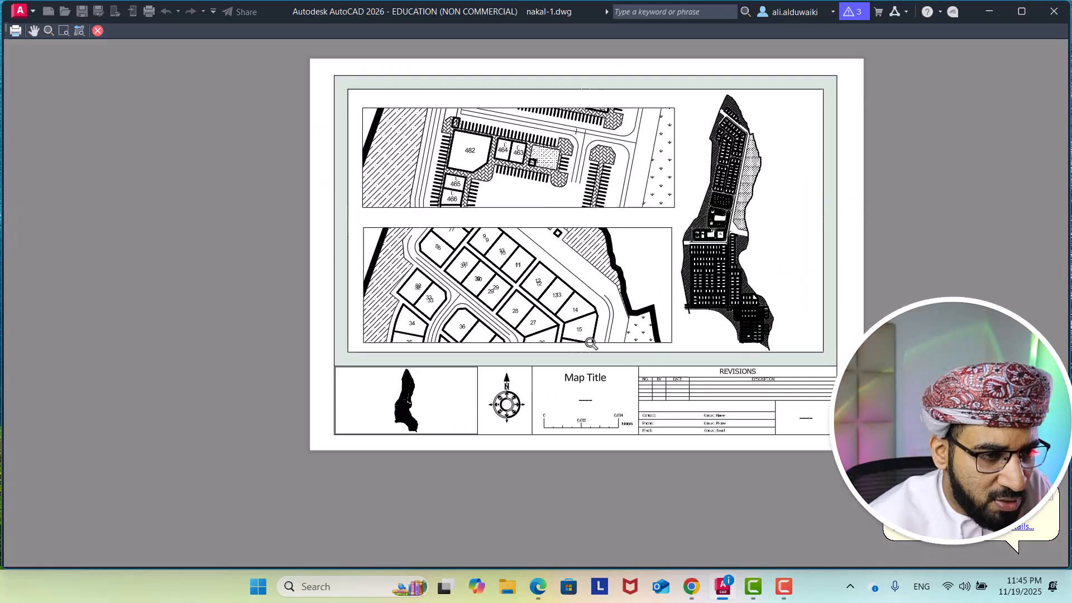
left_click(16, 31)
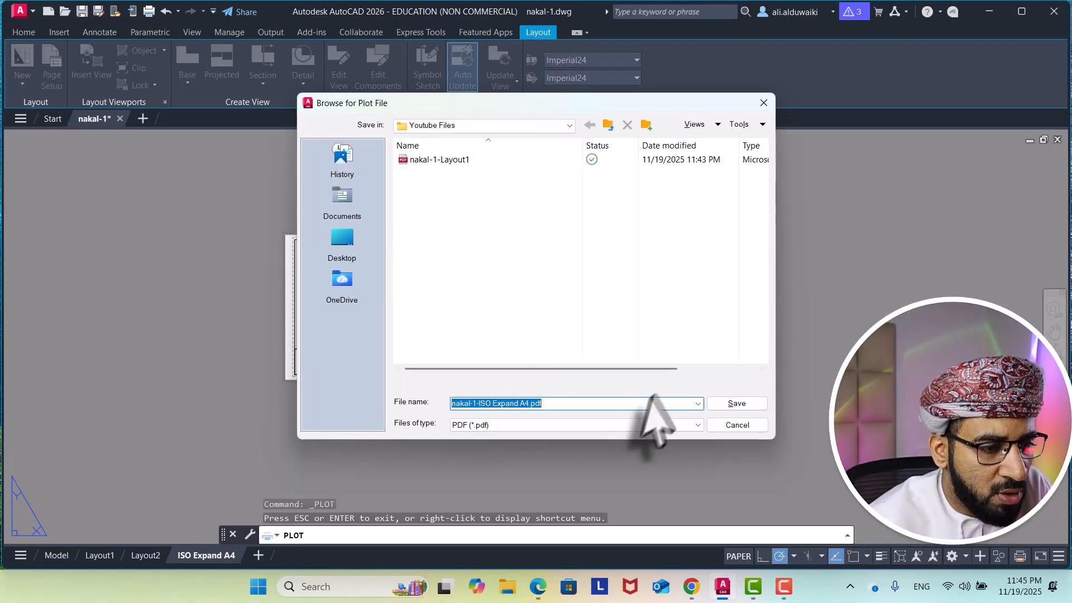
left_click(720, 404)
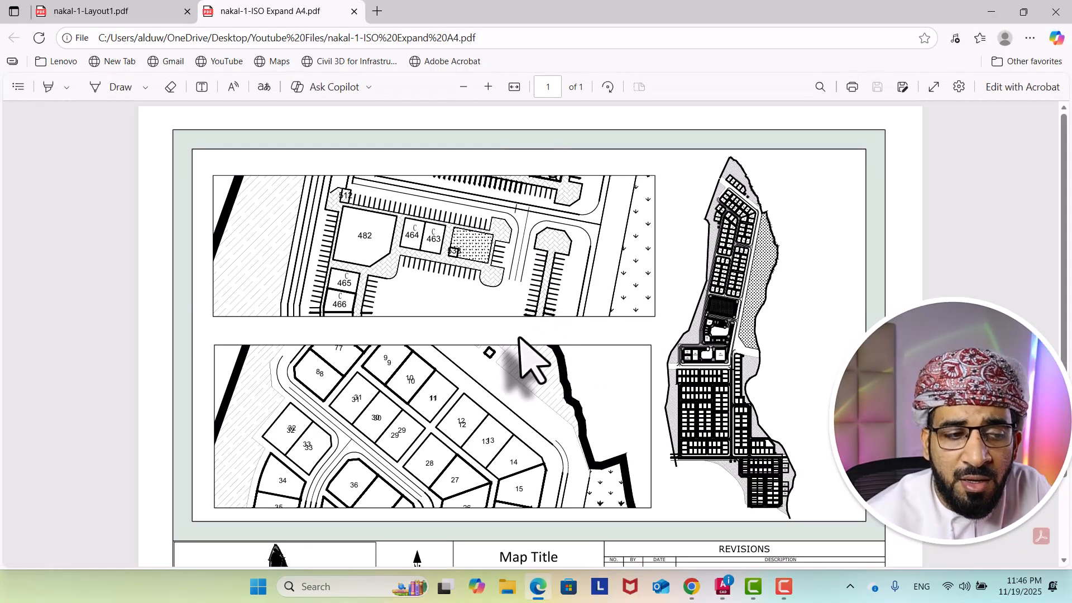
Examine the monochrome PDF page, checking the two detail viewports, the main site plan and the title block
scroll(510, 359, "down", 2)
scroll(554, 366, "up", 2)
scroll(558, 380, "down", 2)
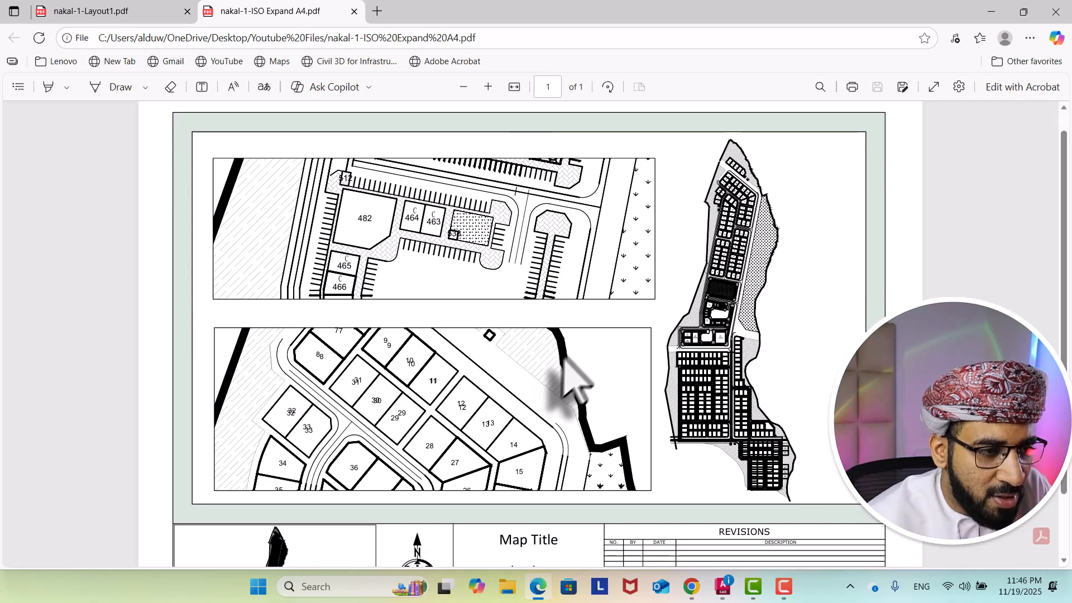